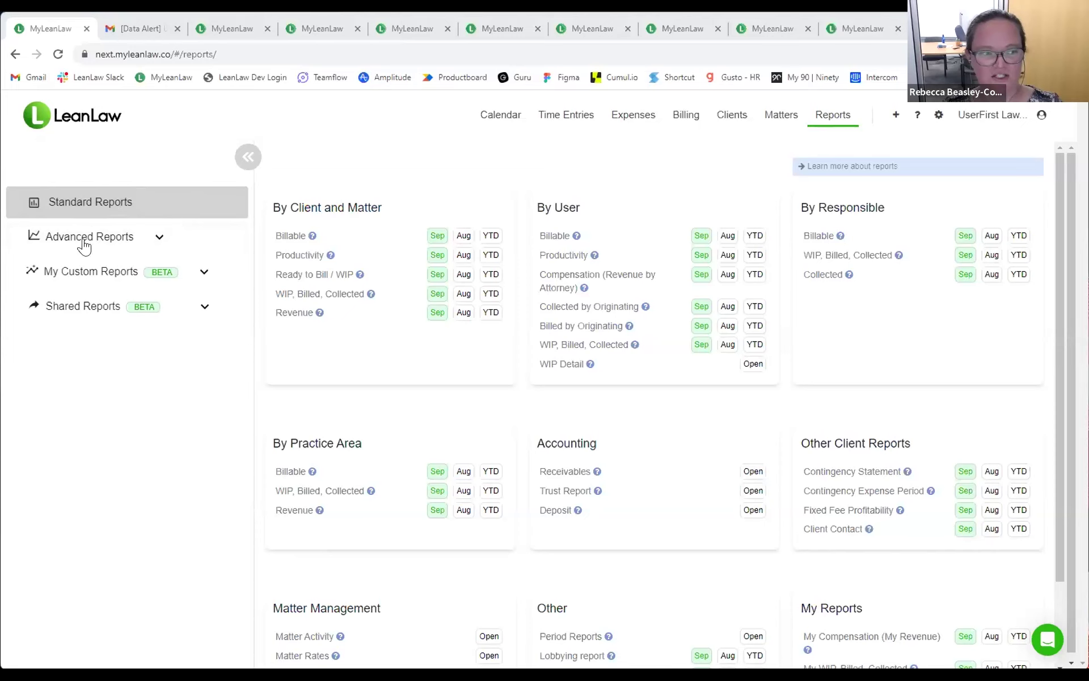
- Open the Firm Invoice Details report from the advanced reports
click(160, 238)
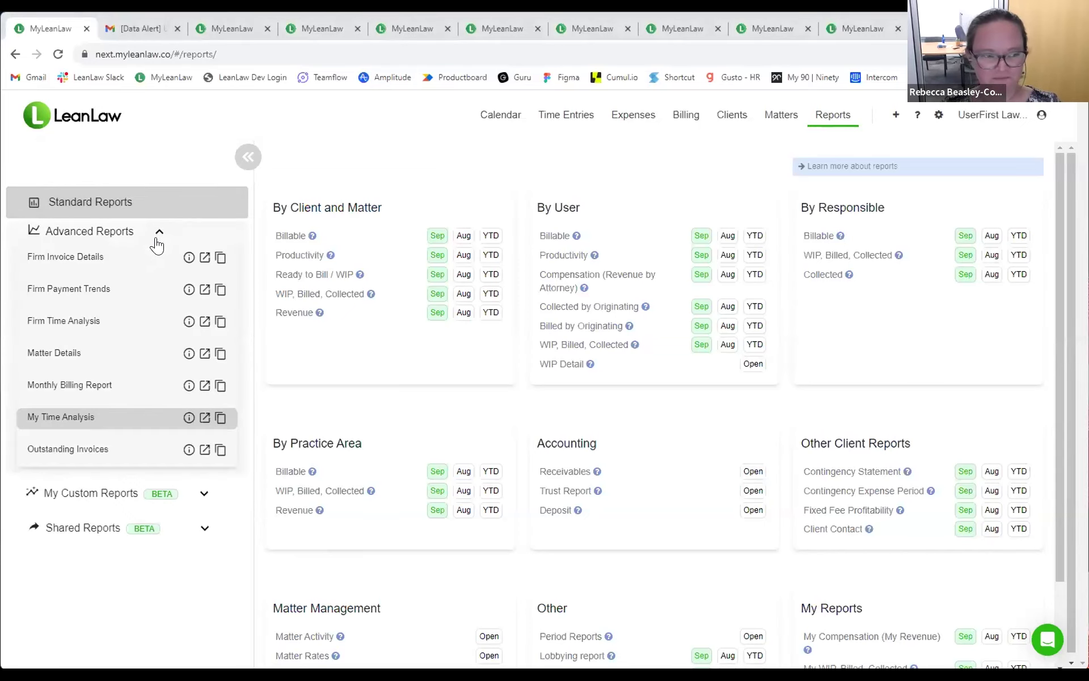
click(86, 258)
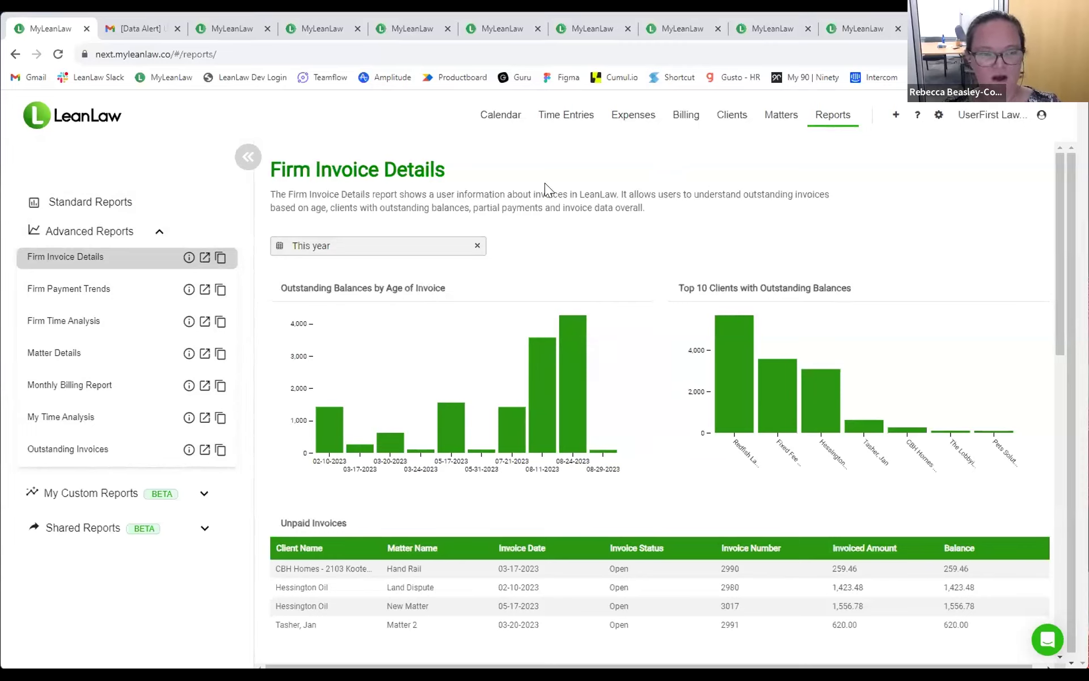
- Switch the report's date range to This quarter, and restore it to This year
click(349, 250)
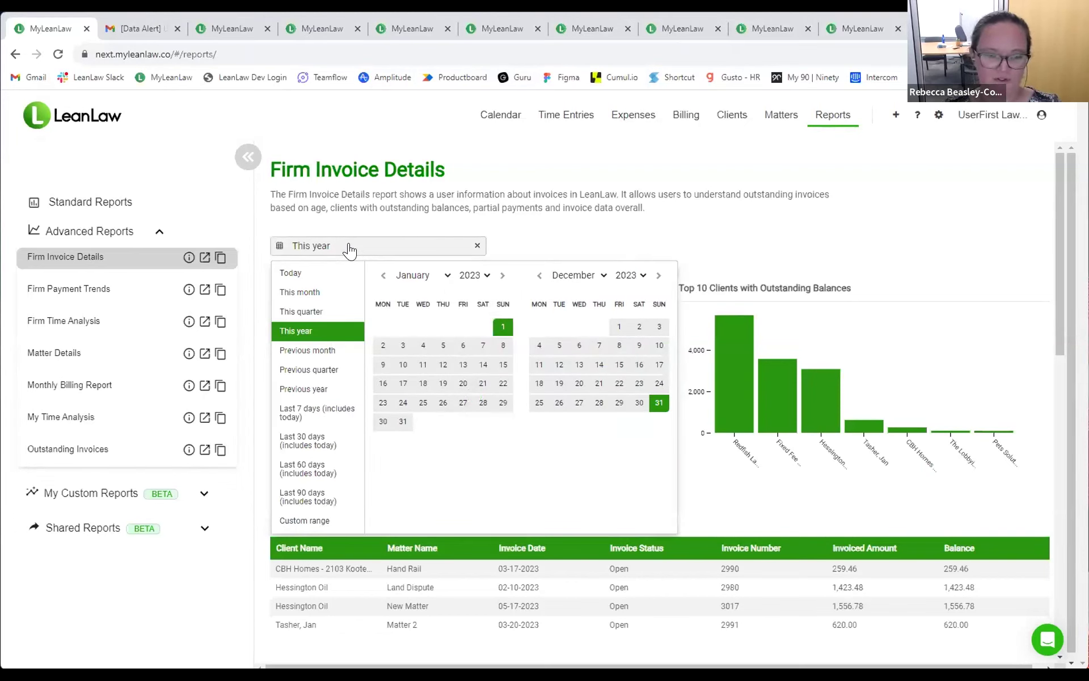
click(312, 311)
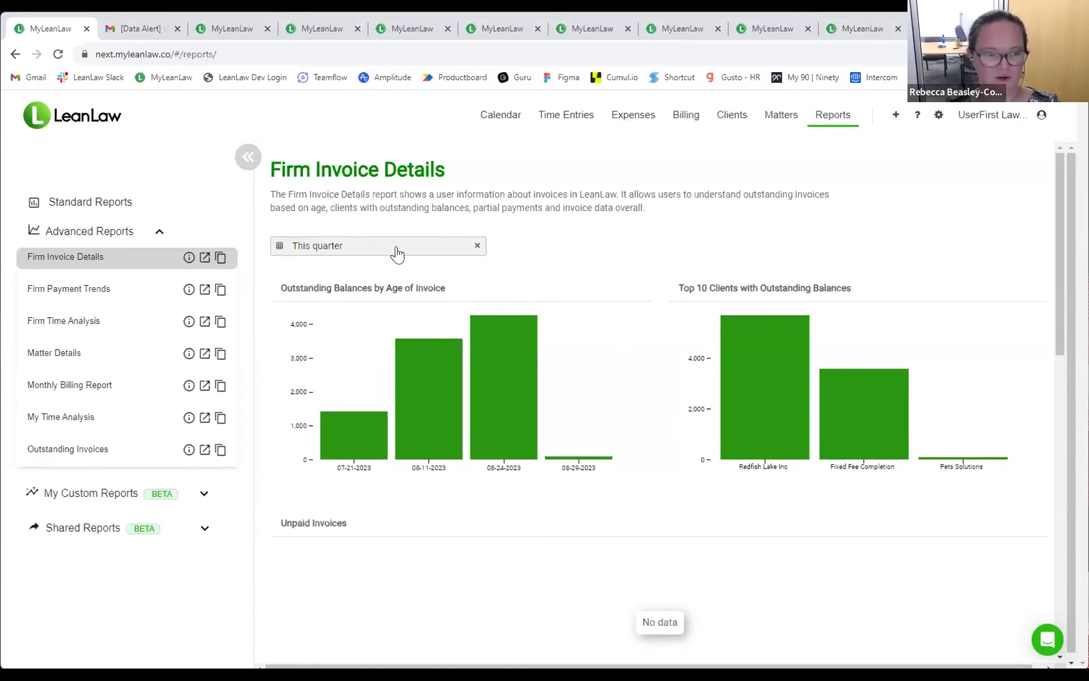
click(397, 250)
click(326, 331)
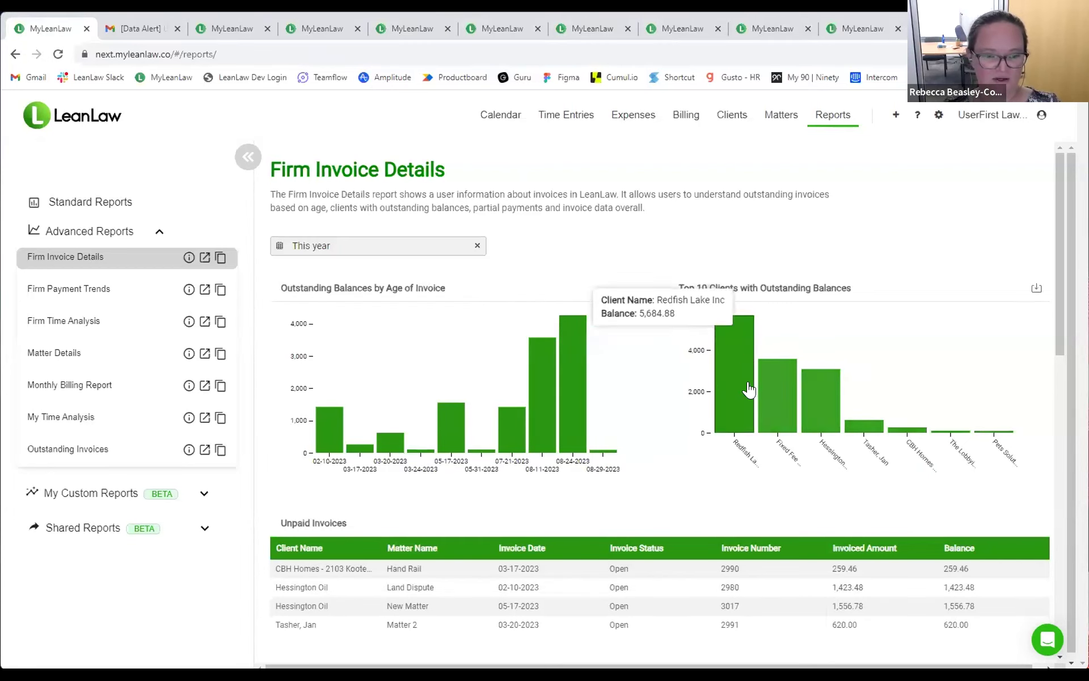
- Review the unpaid invoices, partial payments and complete payments tables of the Firm Invoice Details report
scroll(582, 516, down, 2)
scroll(582, 516, down, 9)
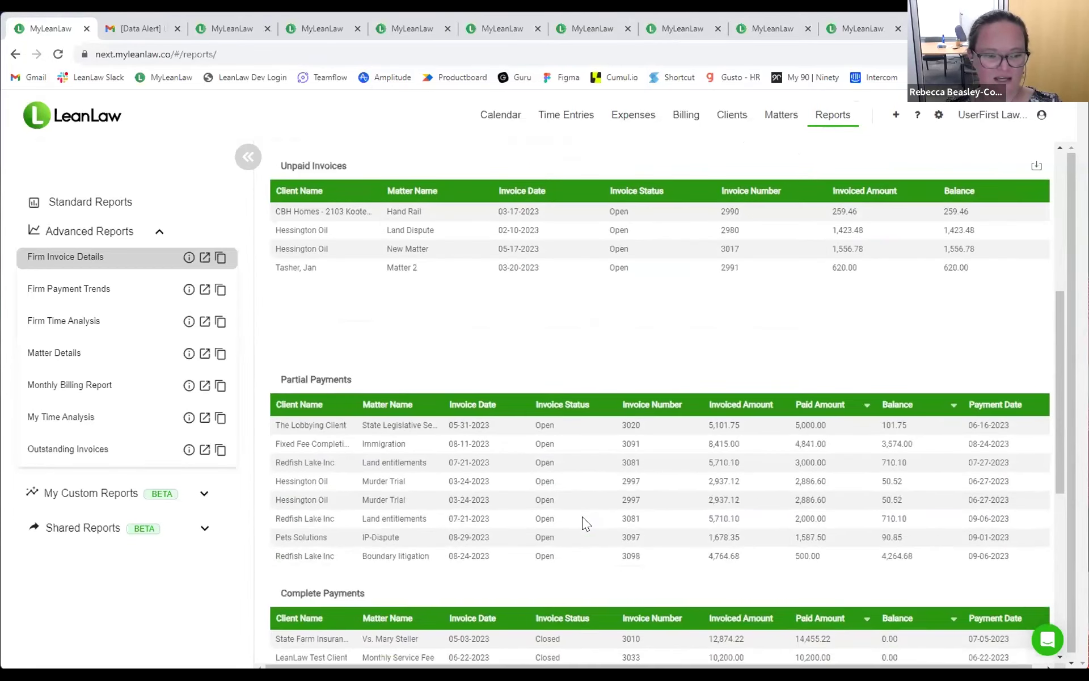
scroll(582, 517, down, 2)
scroll(582, 516, up, 10)
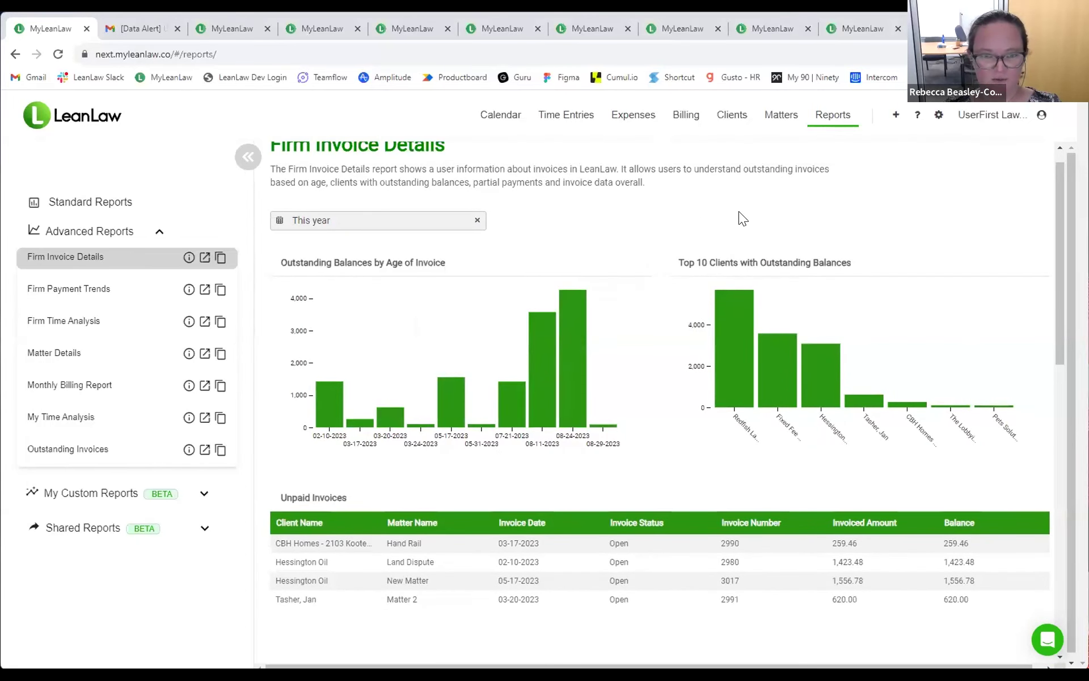
scroll(738, 210, up, 1)
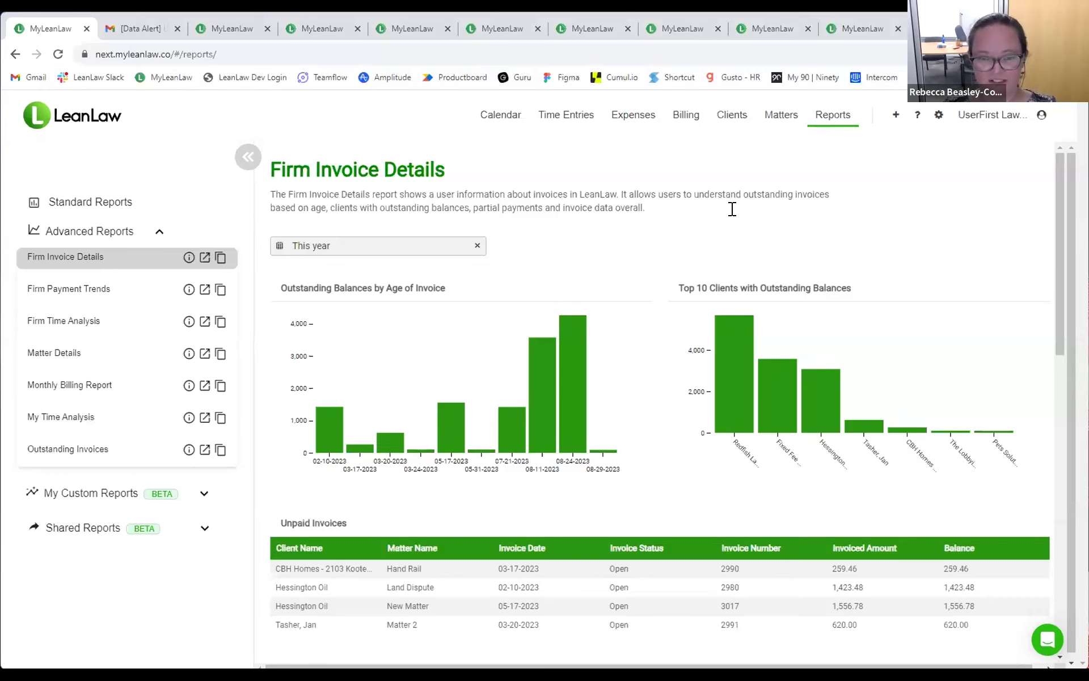
- Filter the report by Redfish Lake Inc from the outstanding balances chart, check its partial payments, and clear the filter
mouse_move(730, 409)
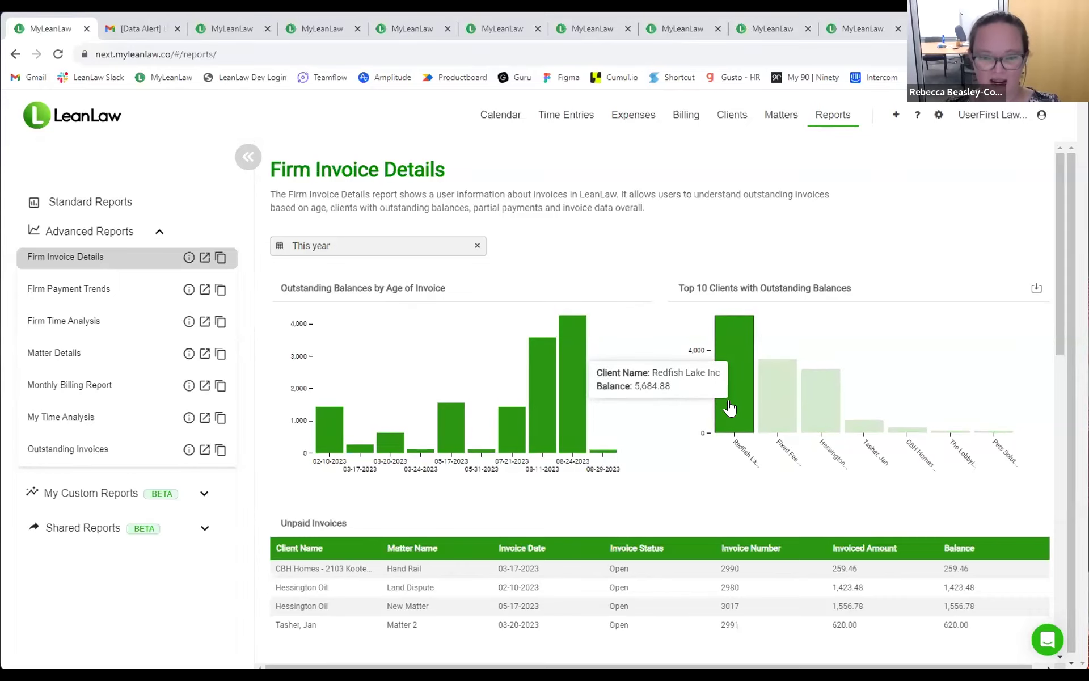
click(730, 408)
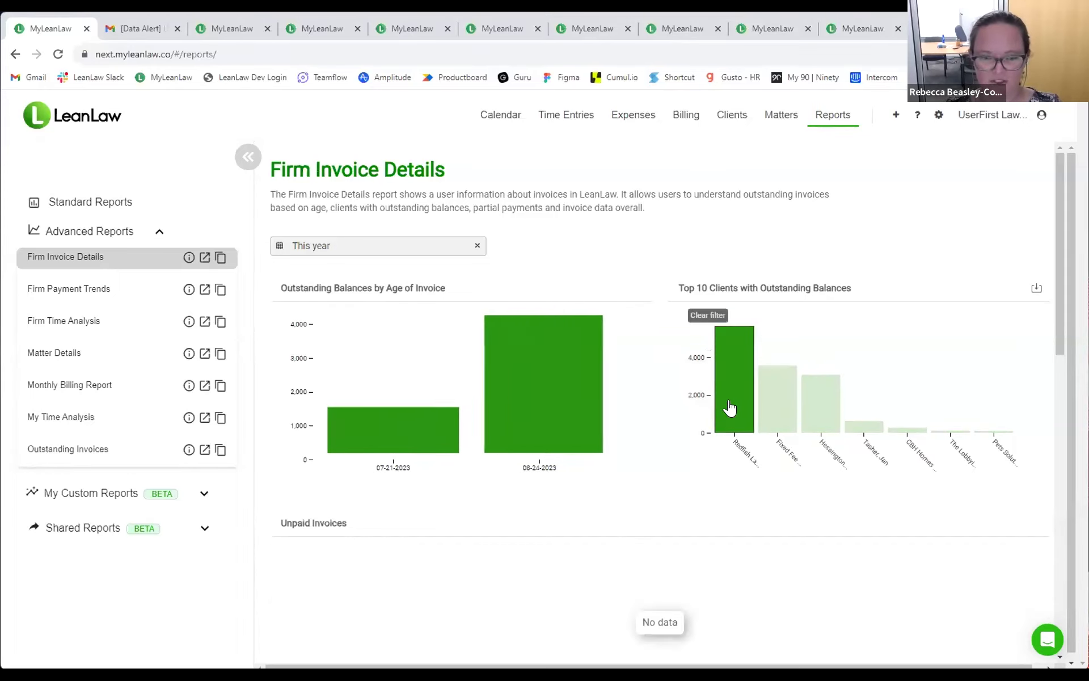
scroll(628, 483, down, 1)
scroll(627, 476, down, 8)
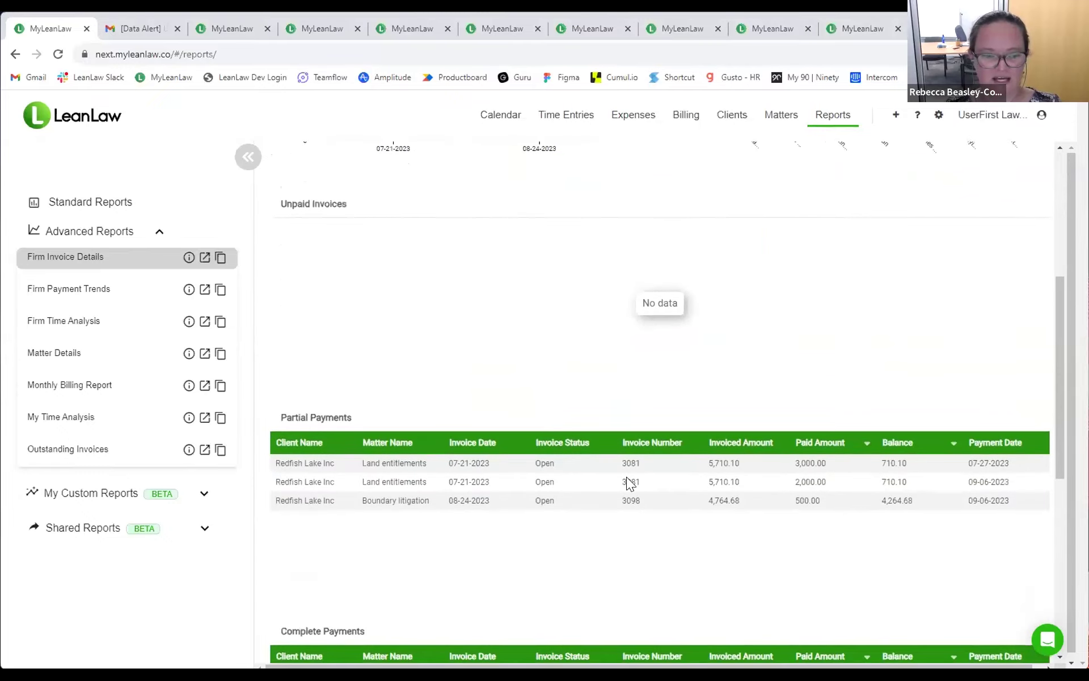
scroll(626, 476, up, 10)
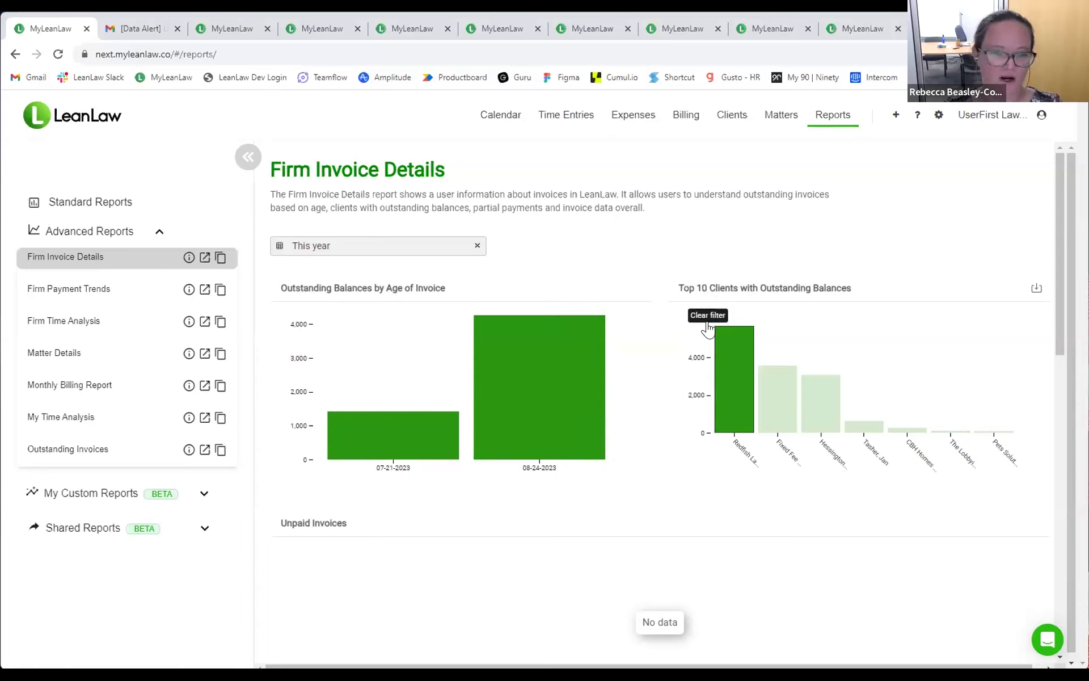
click(709, 318)
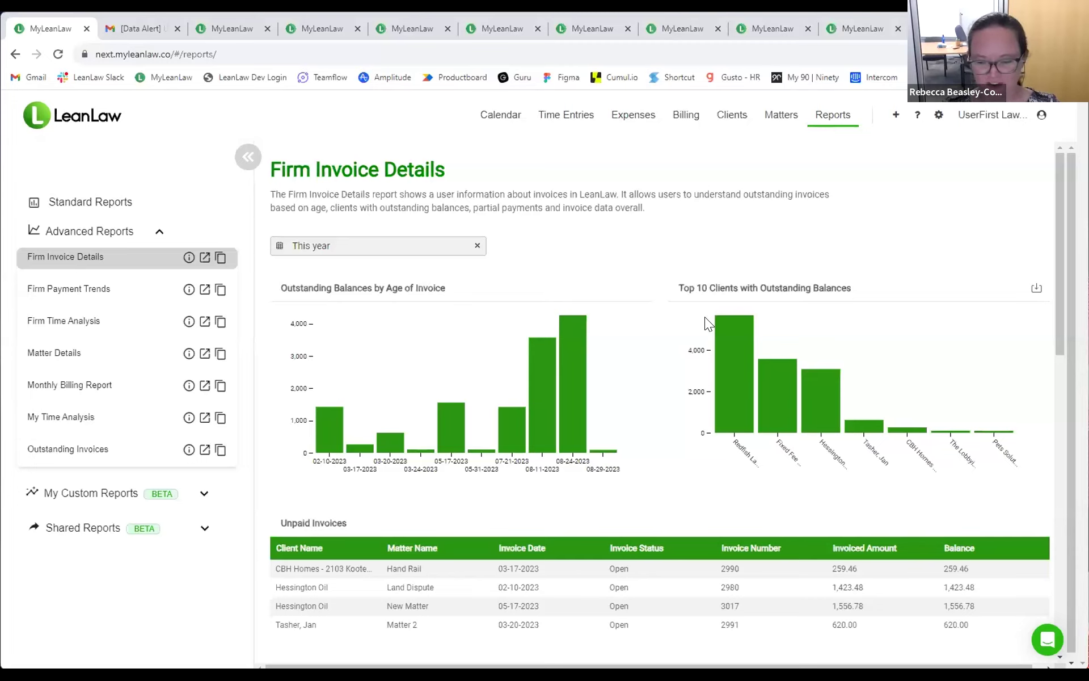
- Create an alert on the Unpaid Invoices table and name it with the owner's first name in possessive form plus "new alert"
scroll(669, 486, down, 1)
scroll(668, 487, down, 1)
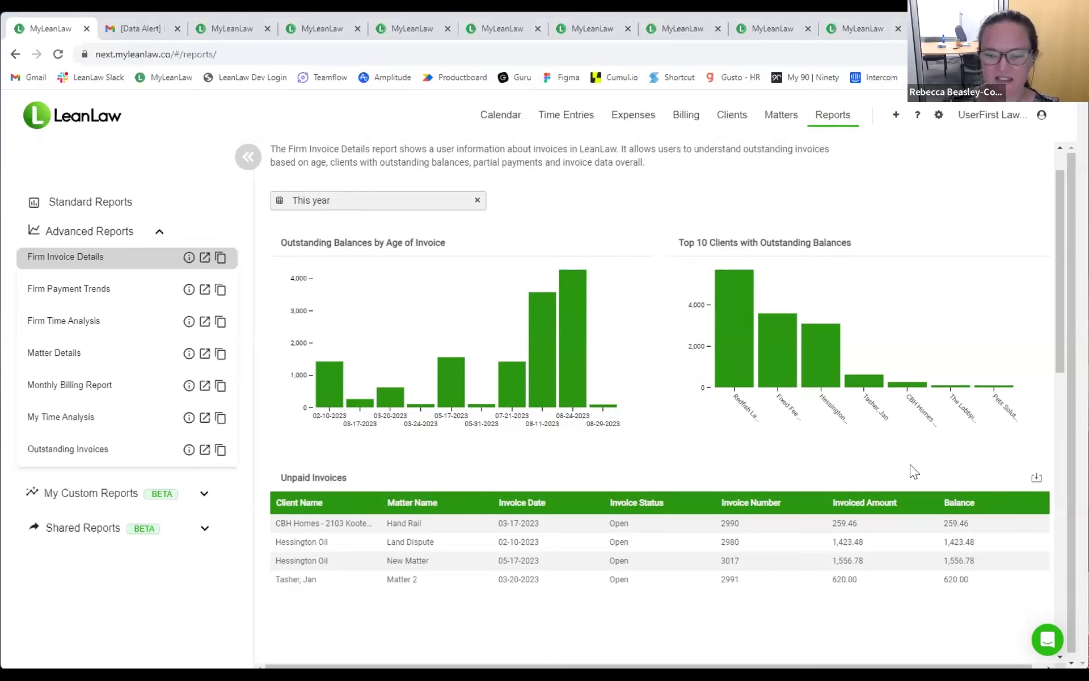
click(1035, 479)
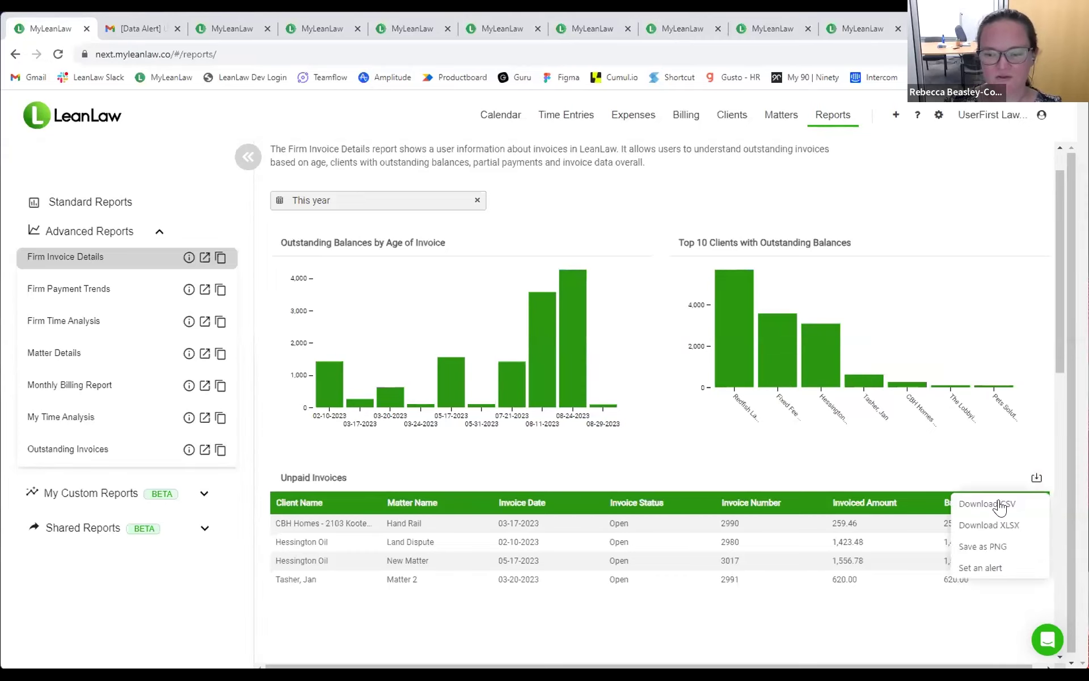
click(981, 568)
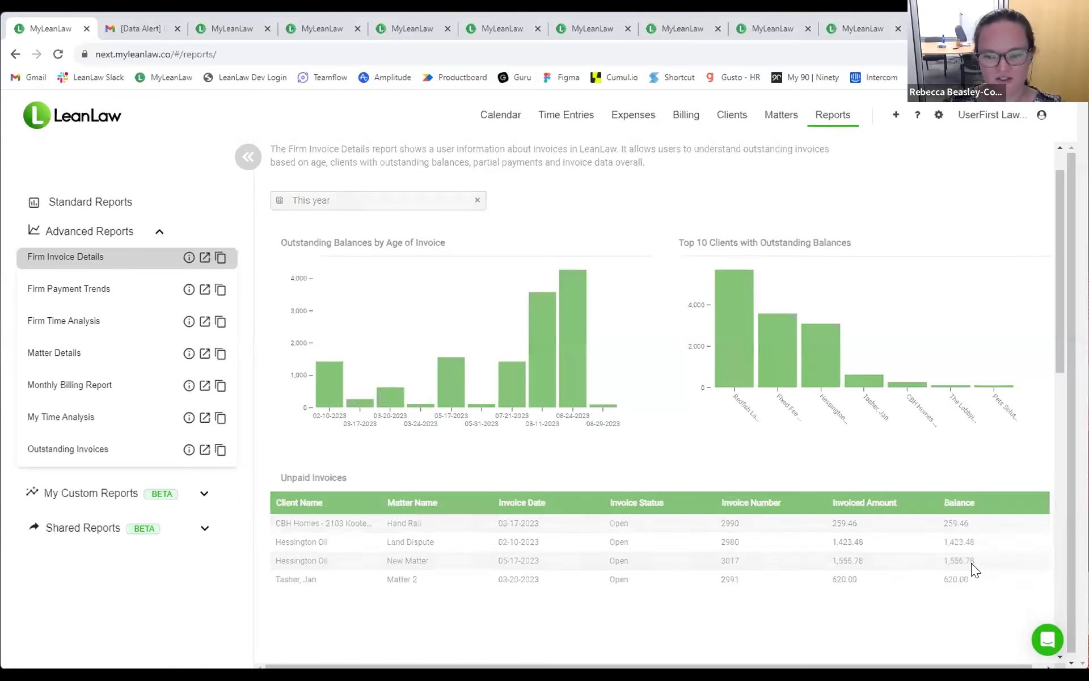
scroll(786, 420, up, 1)
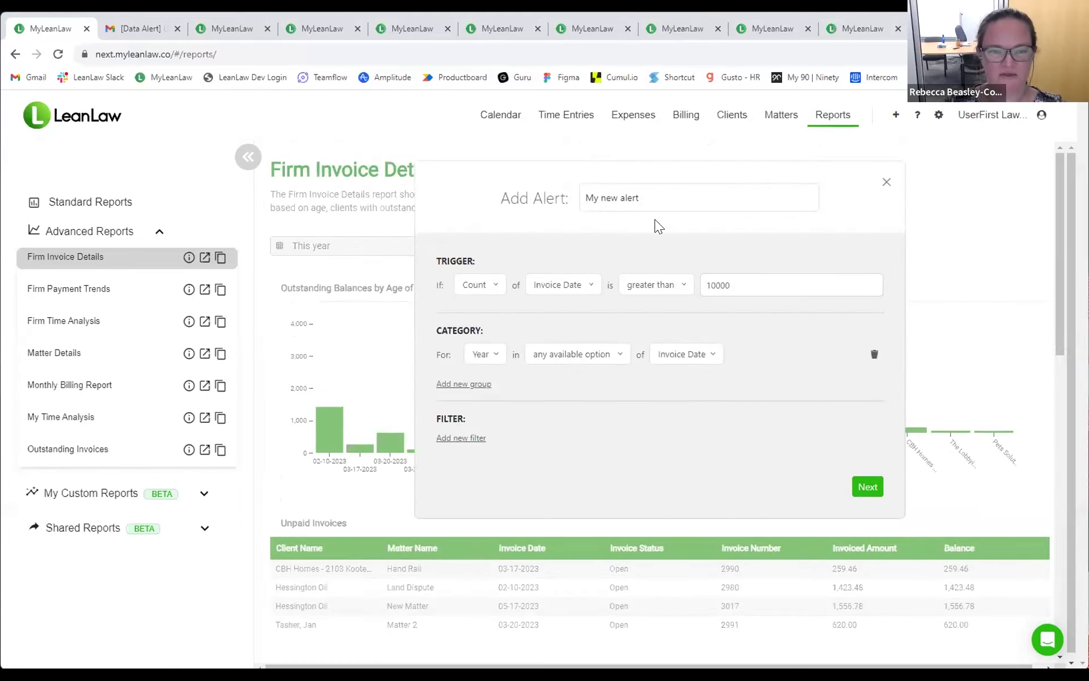
drag(650, 197, 557, 187)
text(Re)
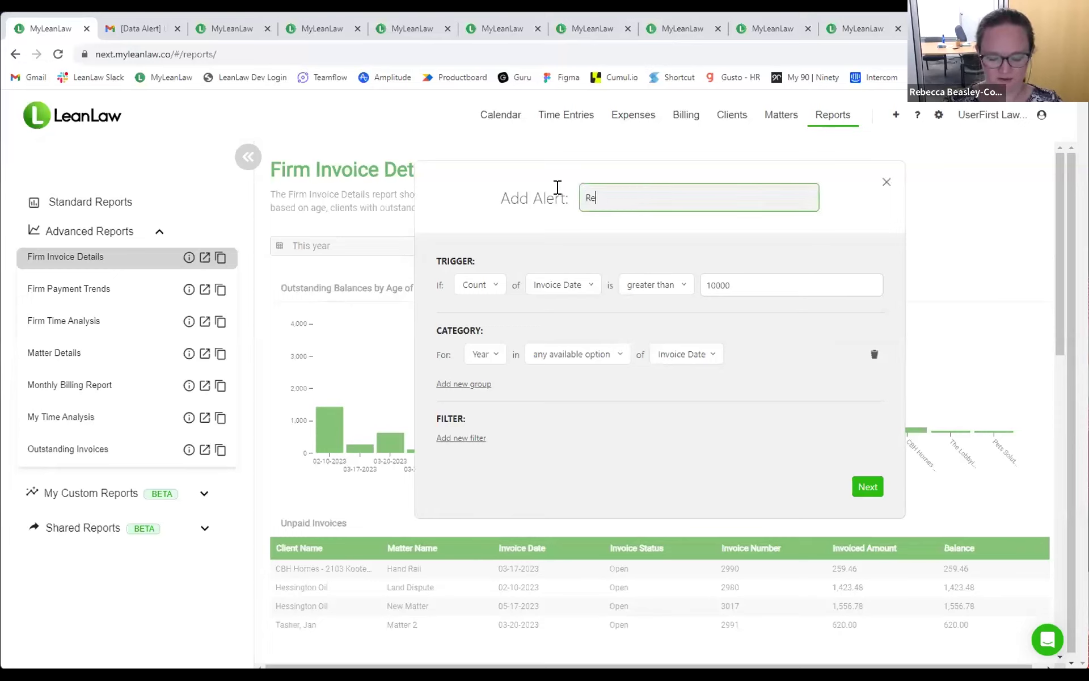
text(becca's new a)
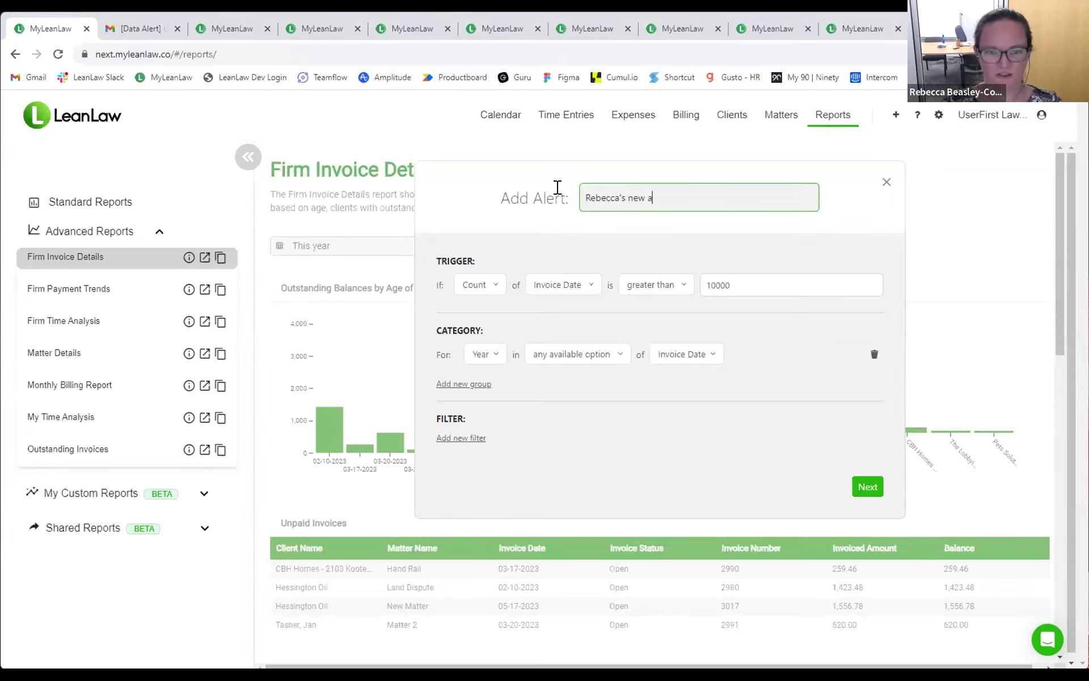
text(lert)
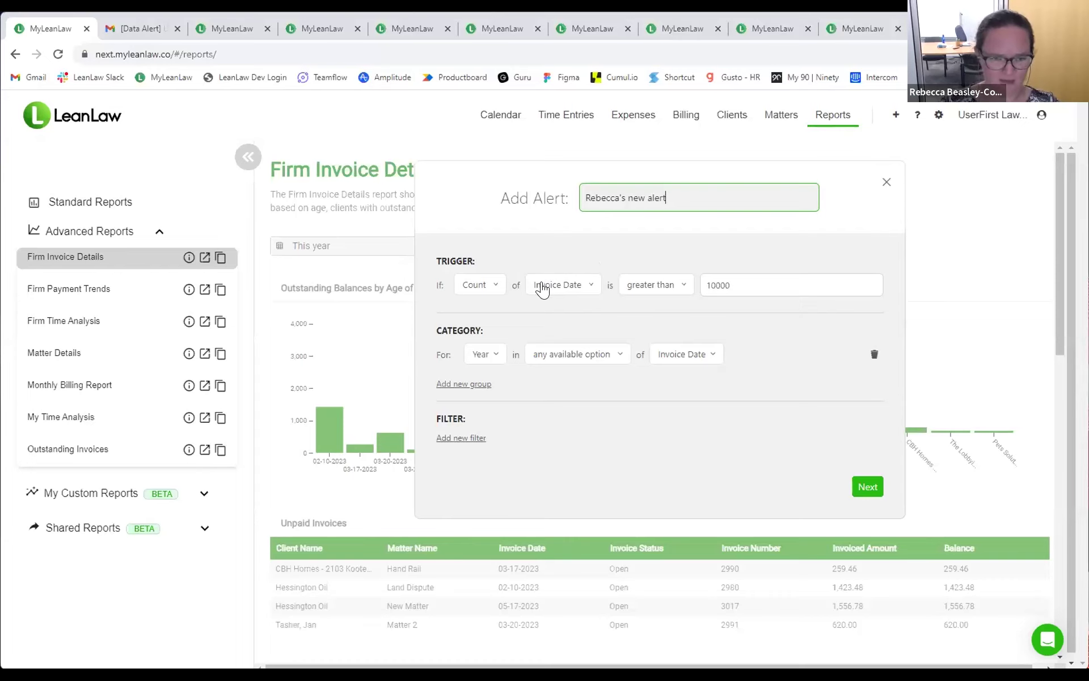
- Set the alert trigger to fire when the sum of Balance is greater than 1000
click(560, 286)
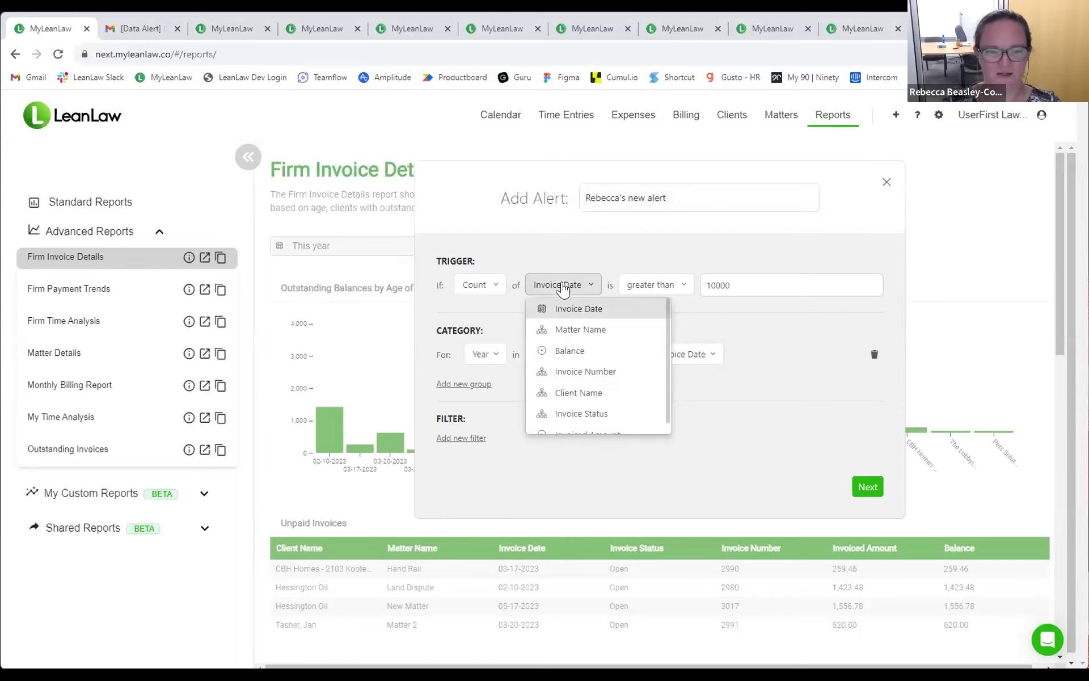
click(566, 351)
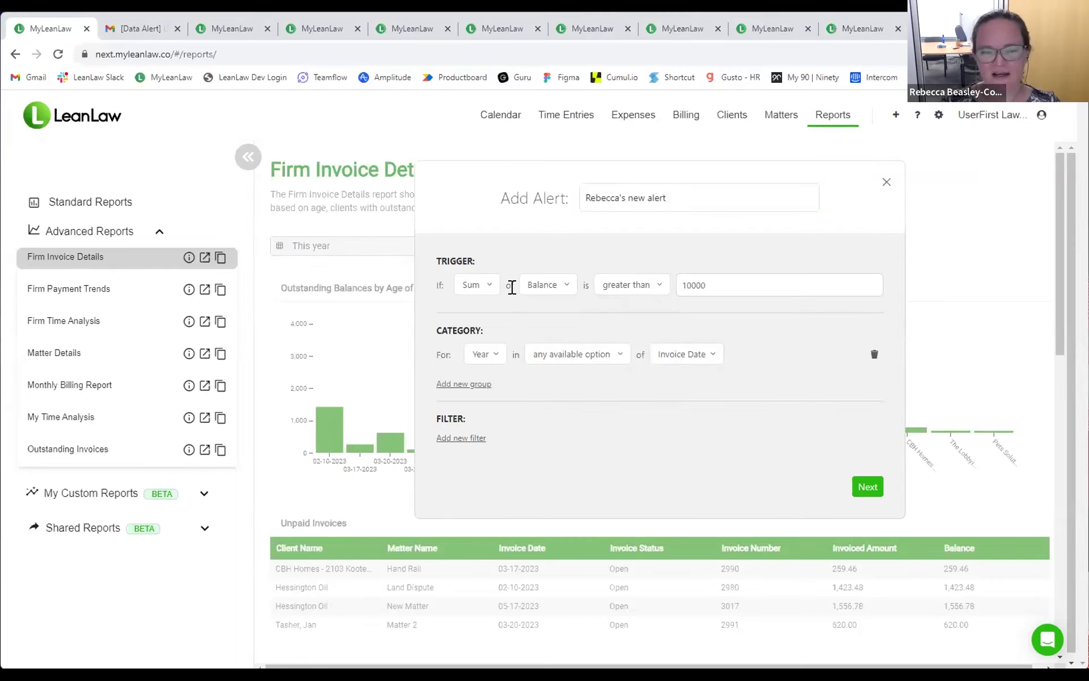
drag(742, 282, 677, 263)
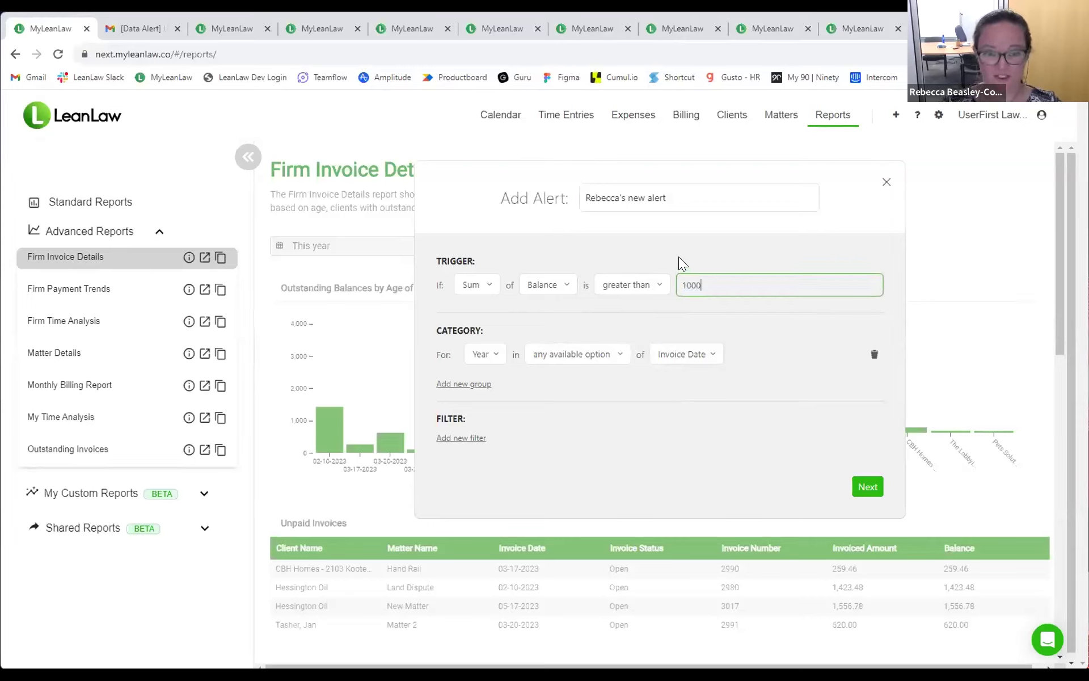
click(678, 256)
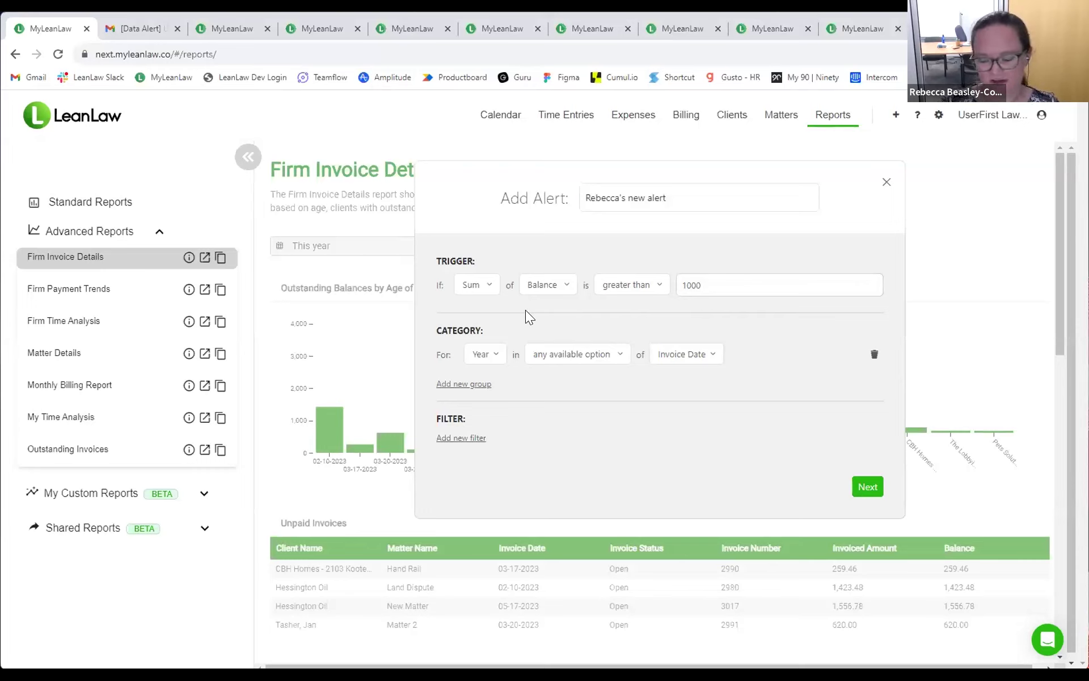
- Set the alert category to any available option of Client Name
click(691, 354)
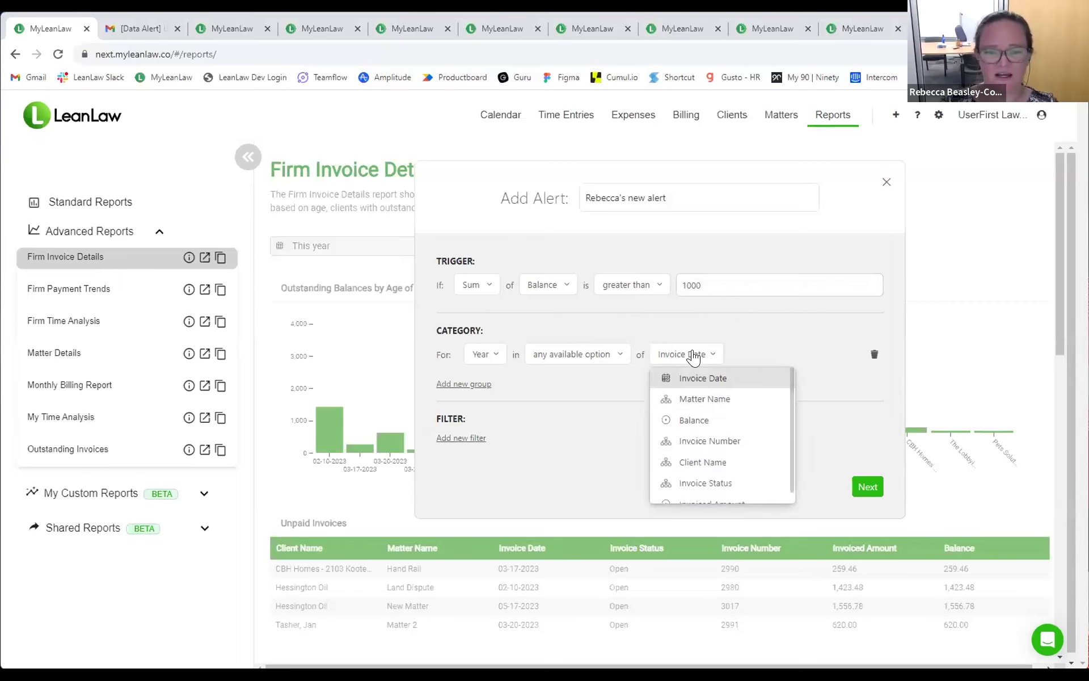
scroll(722, 428, down, 2)
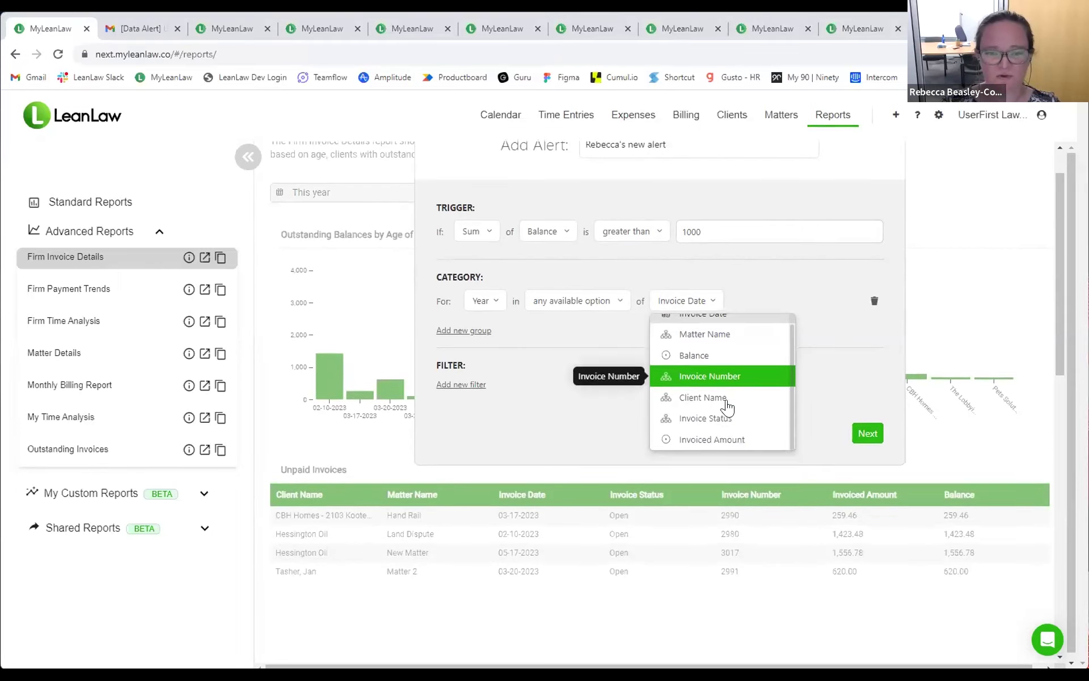
scroll(726, 391, up, 2)
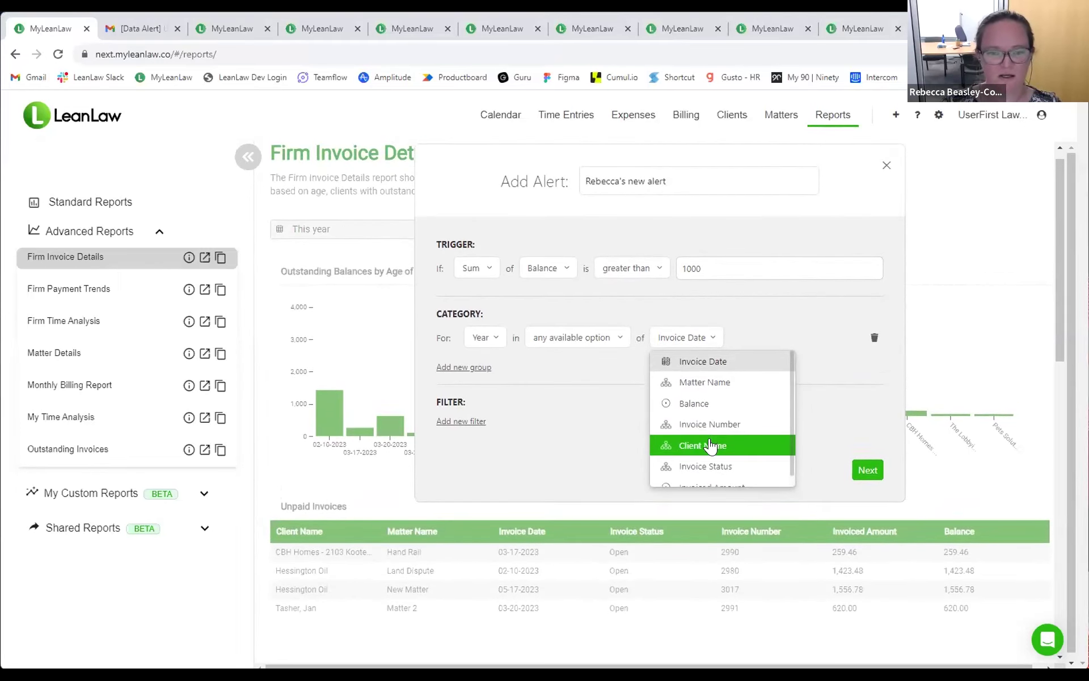
click(711, 446)
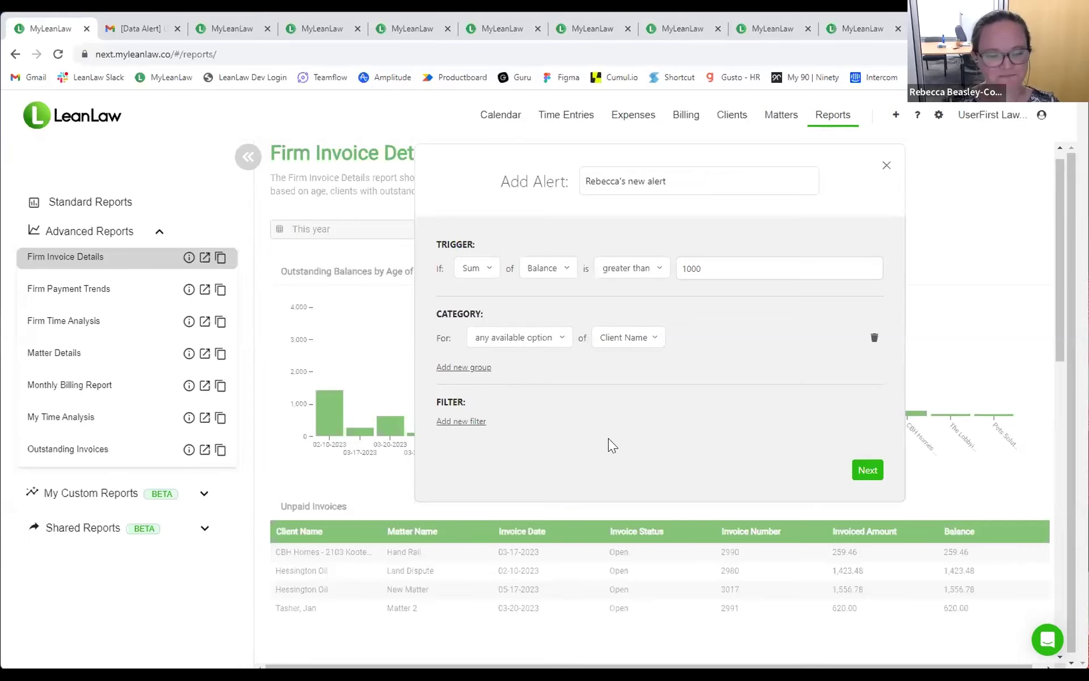
- Add an alert filter limiting Invoice Date to the last 1 quarter
click(456, 424)
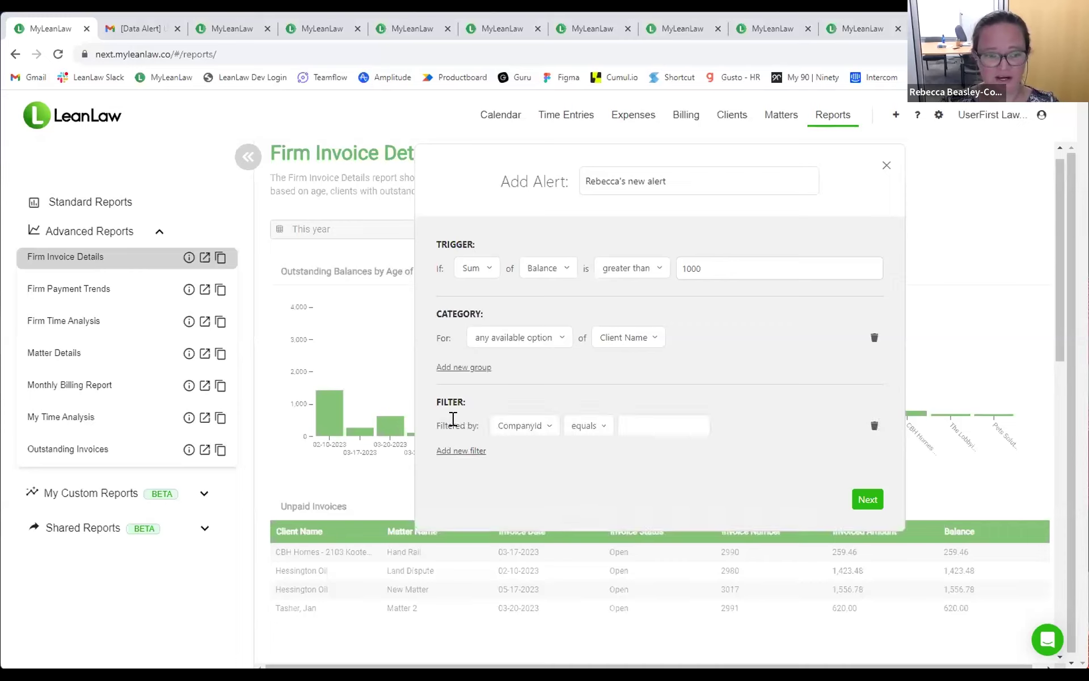
click(535, 430)
scroll(539, 519, down, 3)
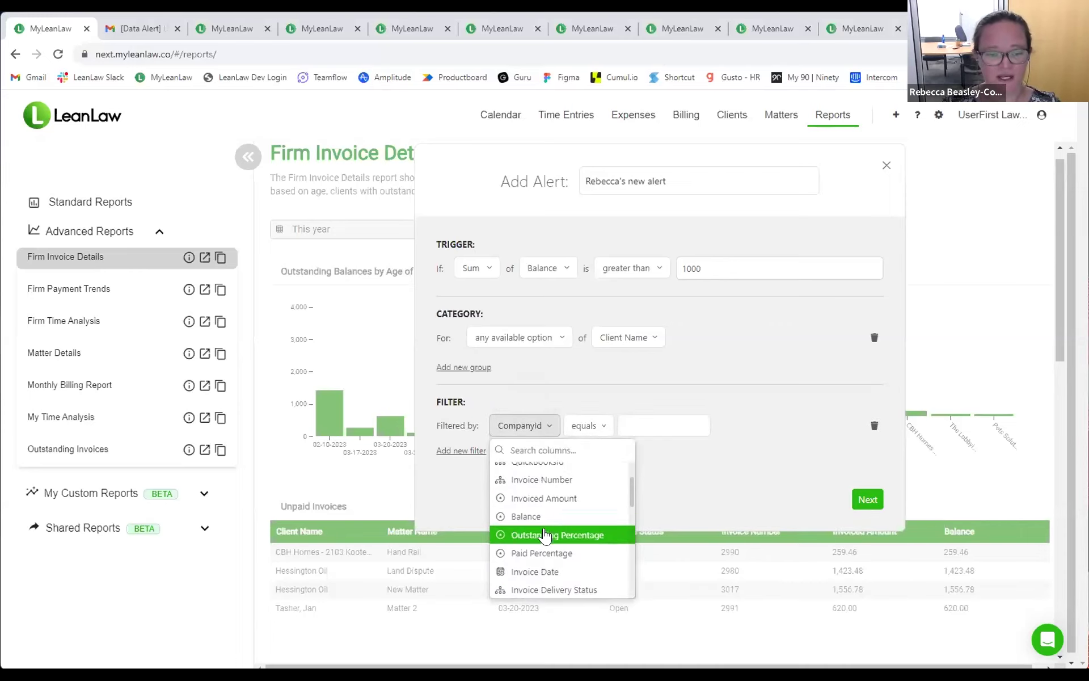
click(532, 551)
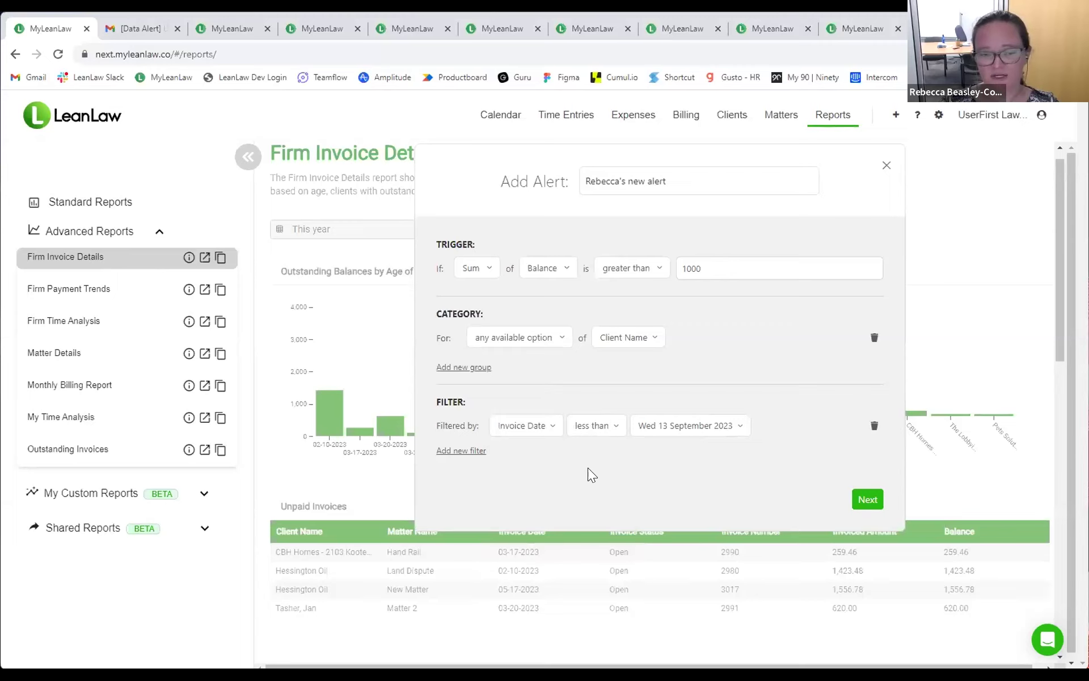
click(615, 430)
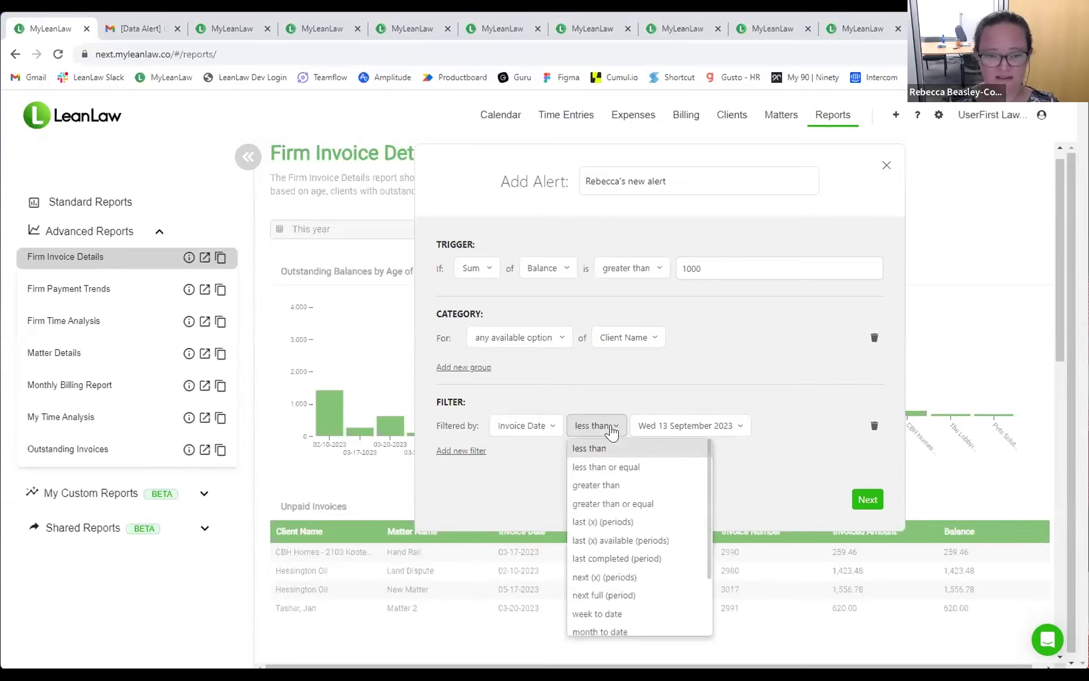
click(619, 522)
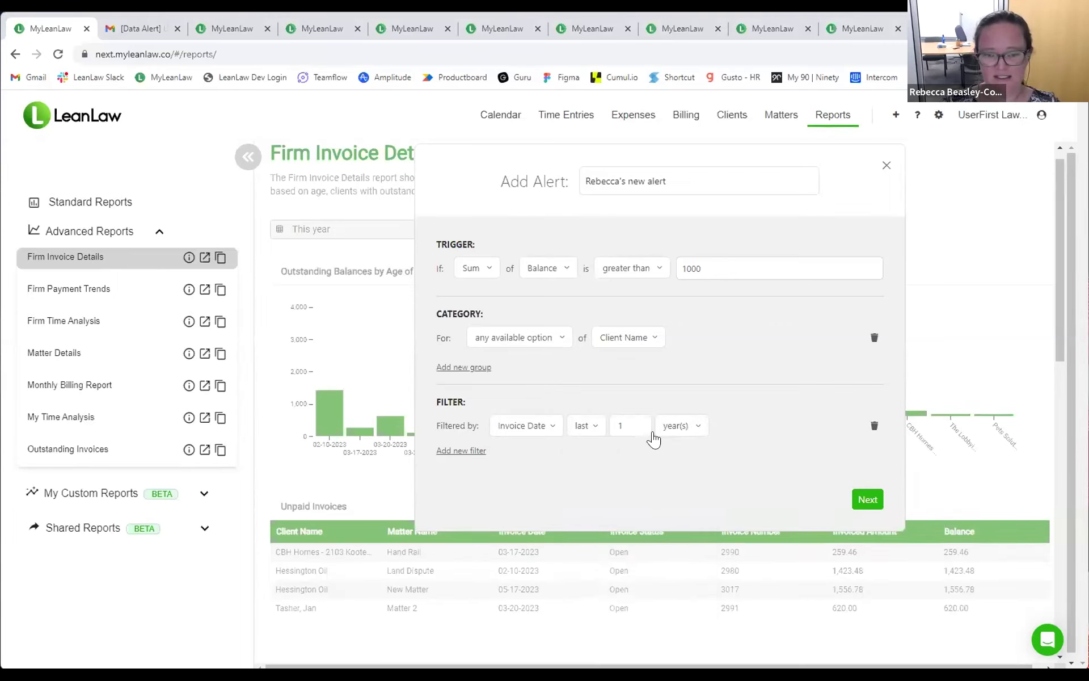
click(674, 428)
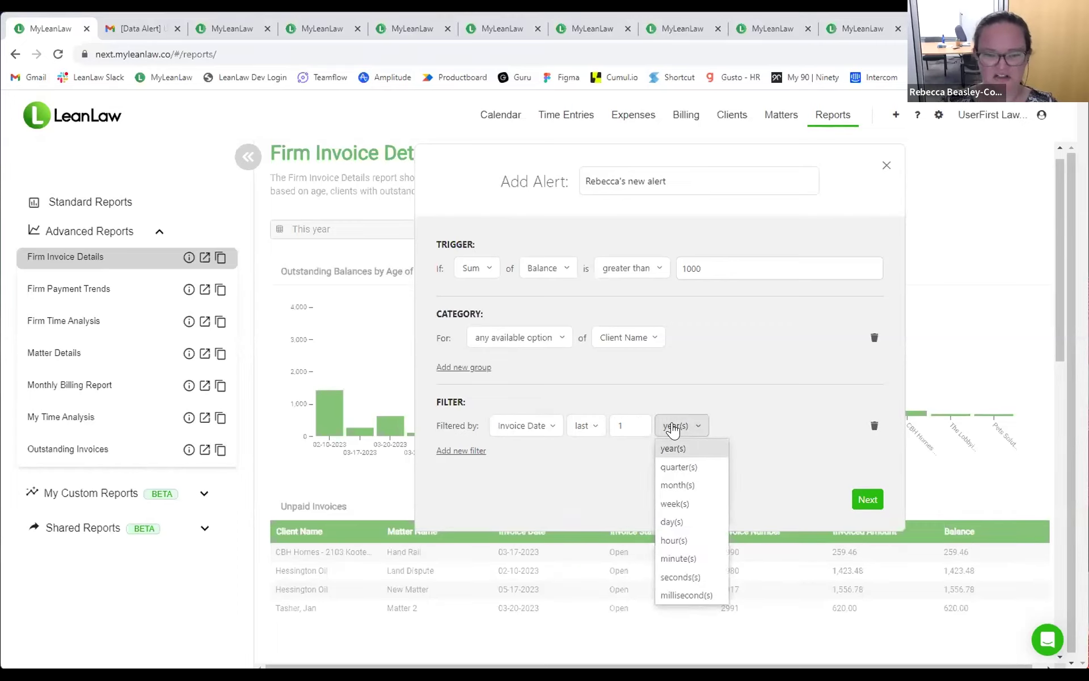
click(681, 466)
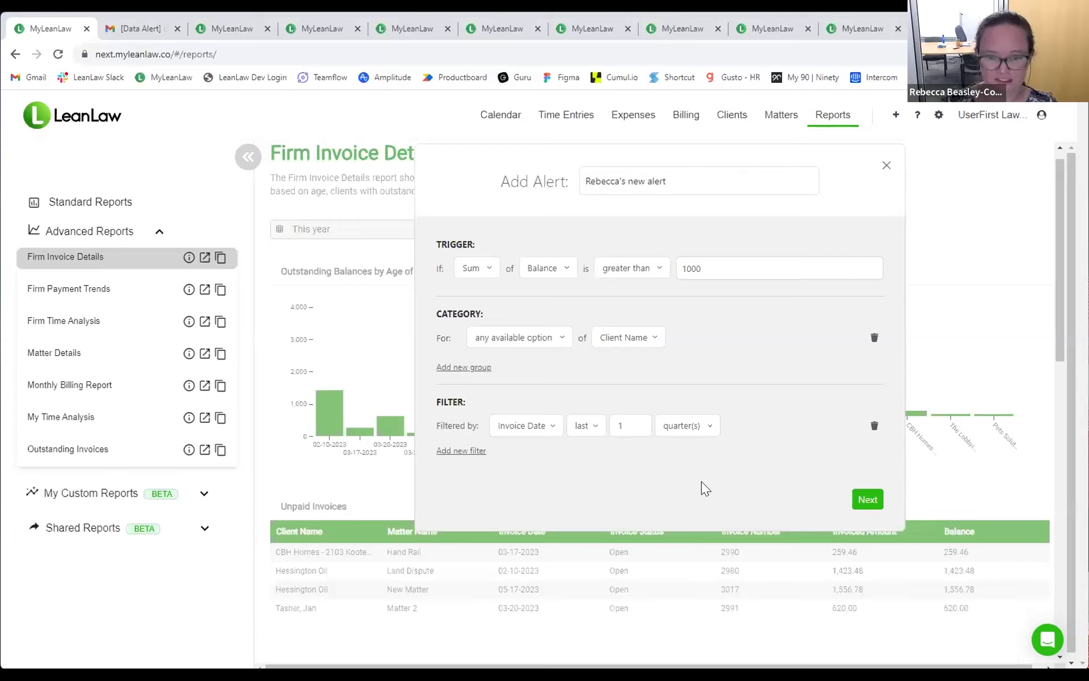
- Proceed to the alert's delivery settings and set its check frequency to every 2 weeks
click(869, 500)
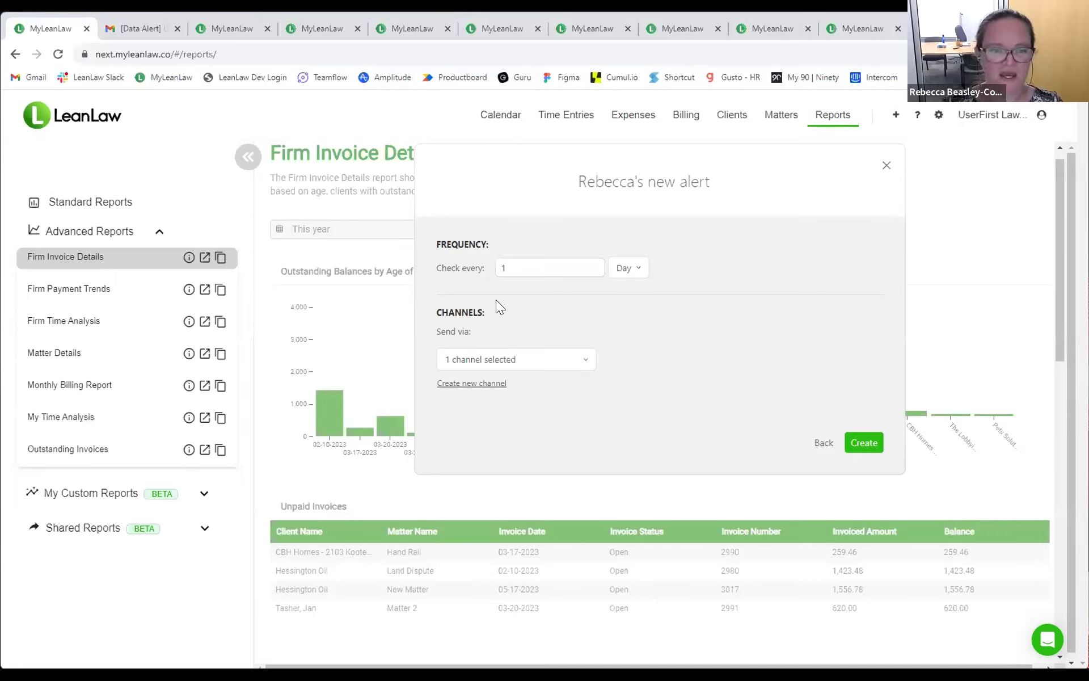
click(626, 270)
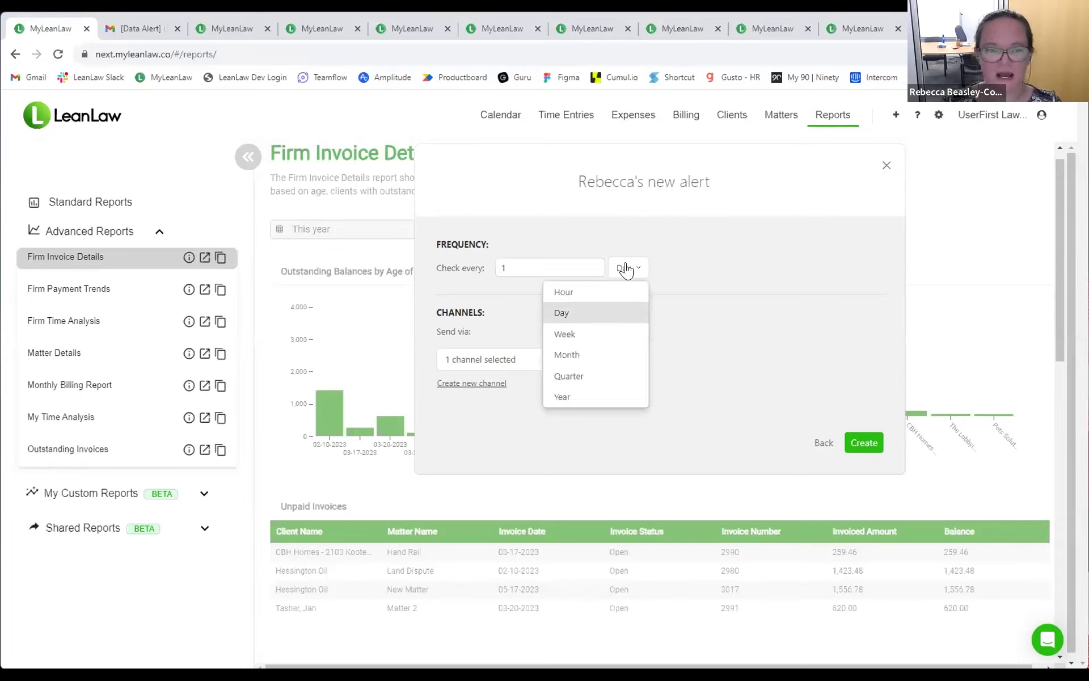
click(608, 333)
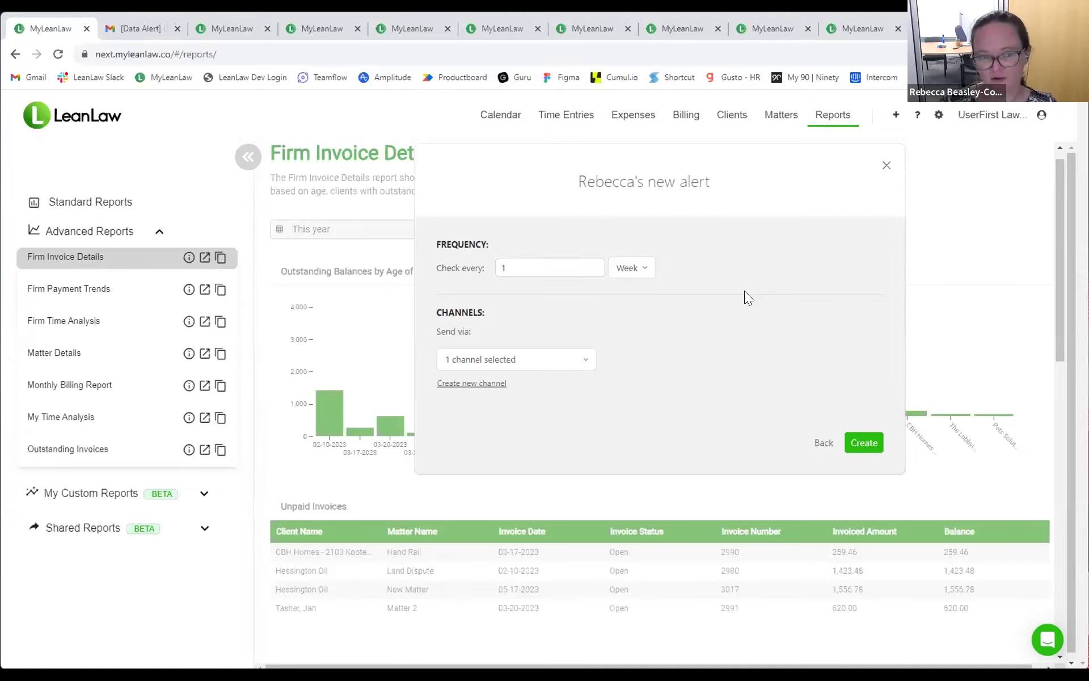
click(566, 262)
key(Up)
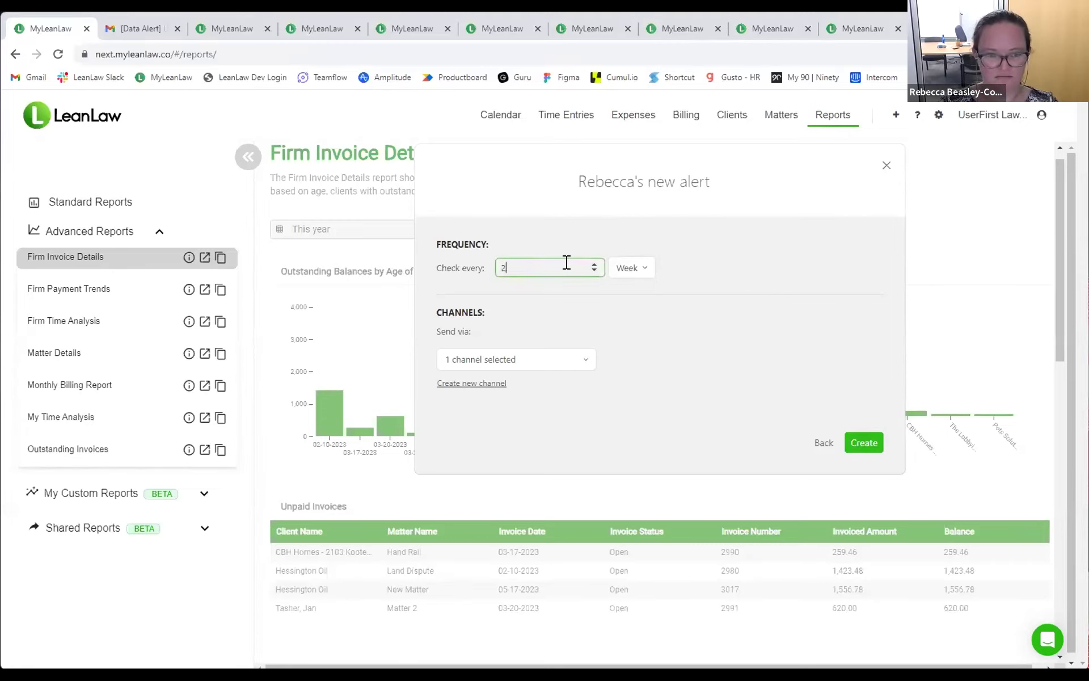
click(691, 285)
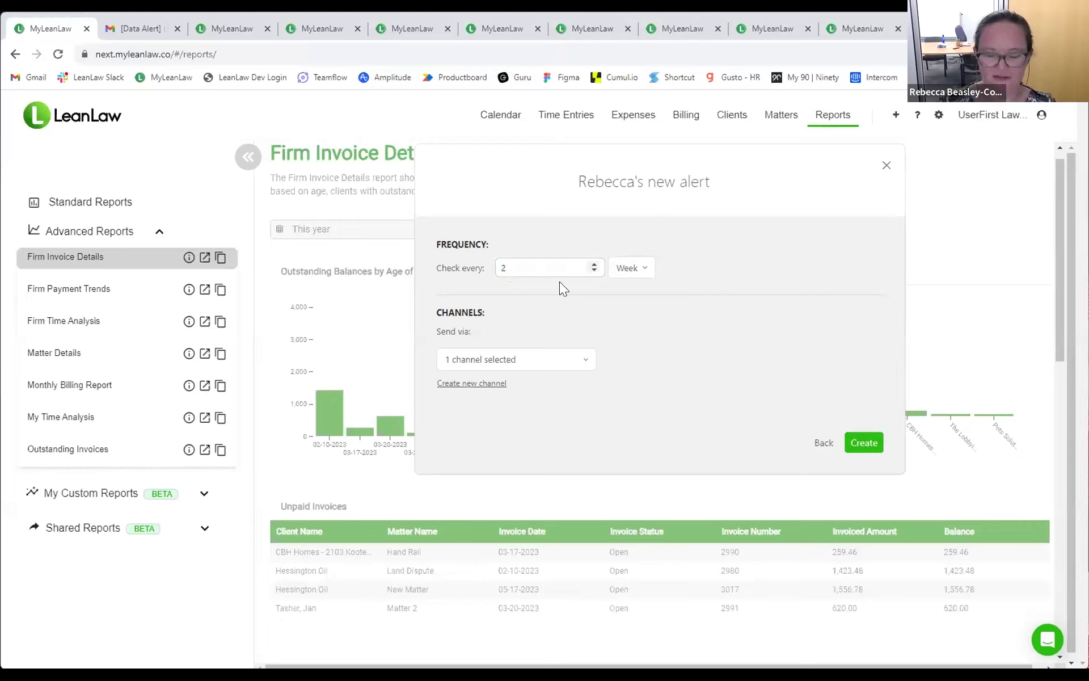
- Review the existing channels, then start a new email channel with message "This is the content of the email" and subject "This subject"
click(552, 371)
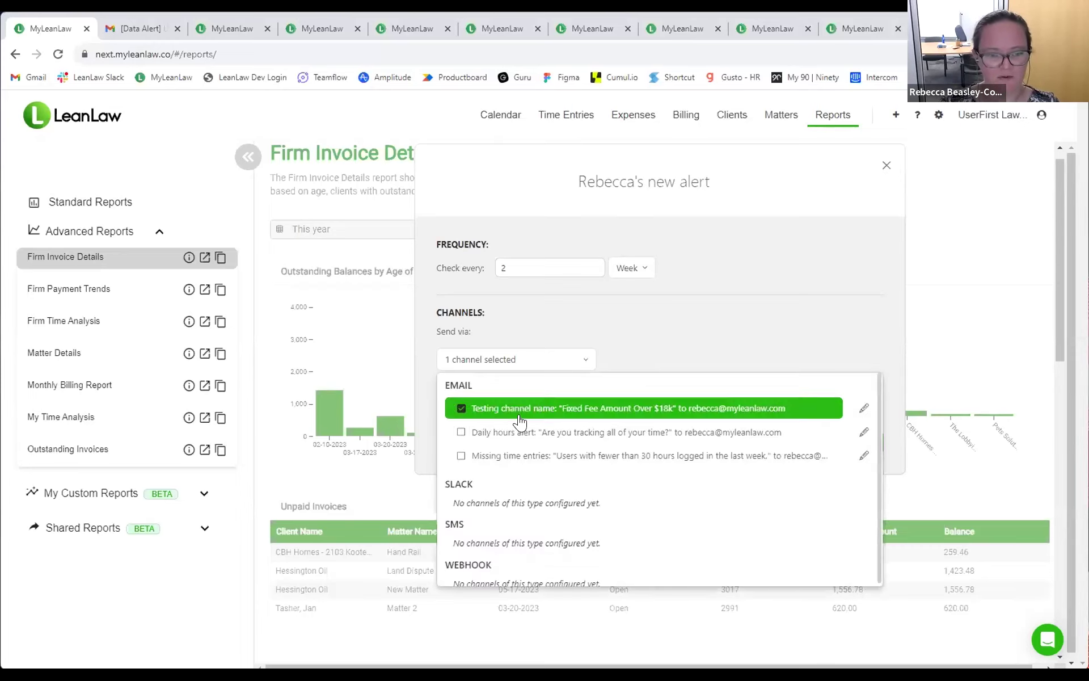
scroll(515, 486, down, 1)
scroll(513, 481, down, 2)
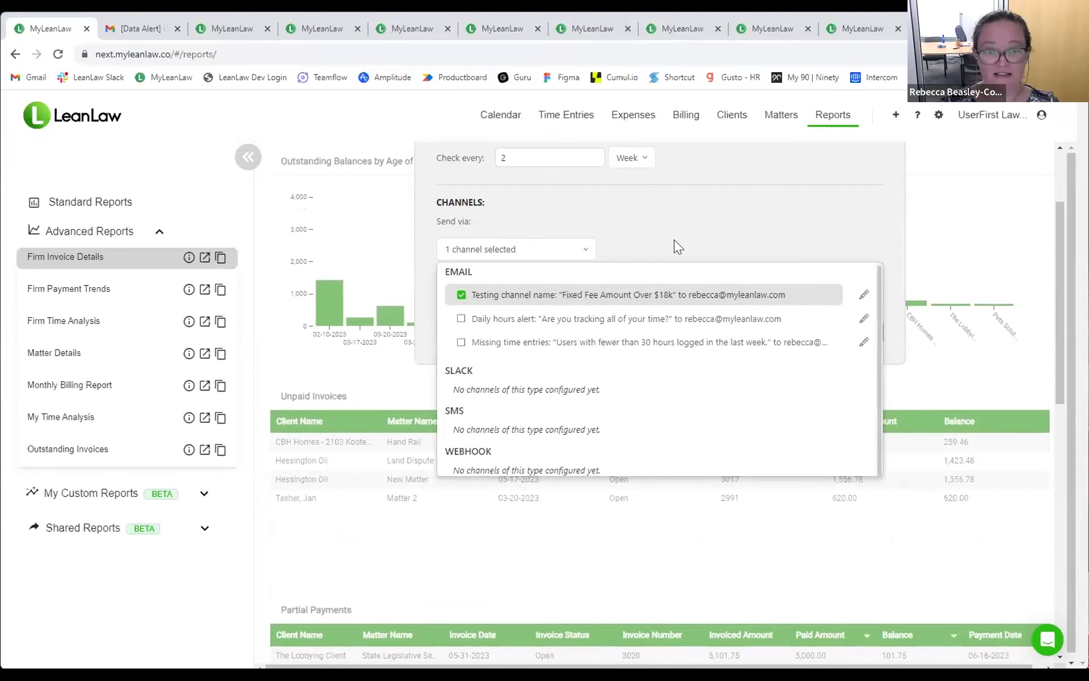
click(673, 239)
click(484, 274)
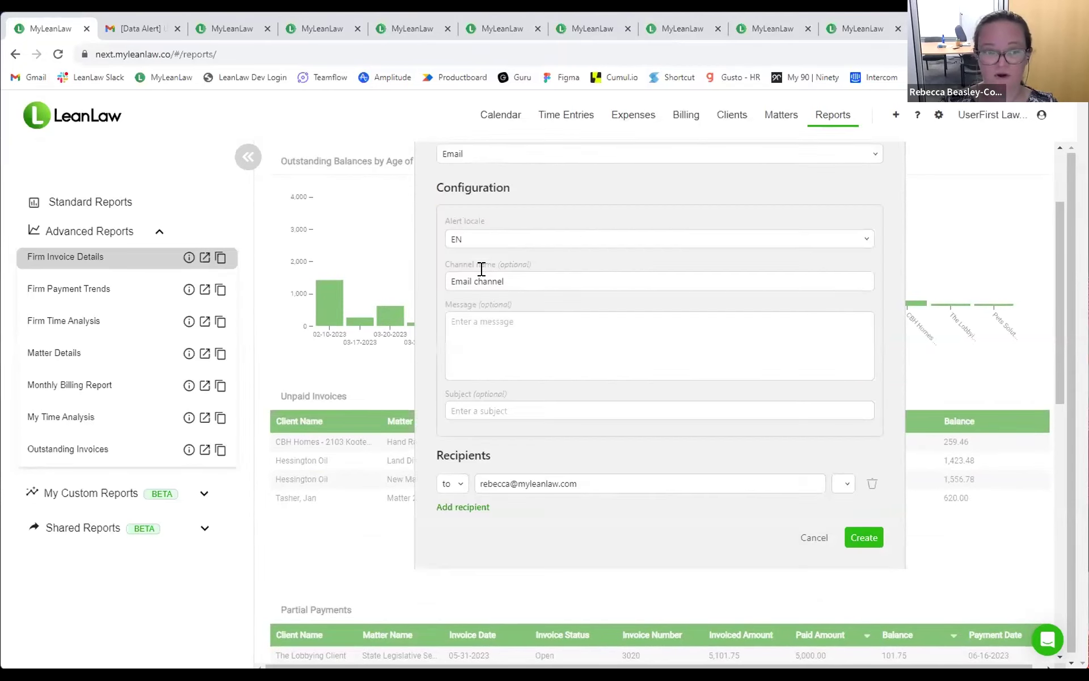
scroll(474, 325, up, 2)
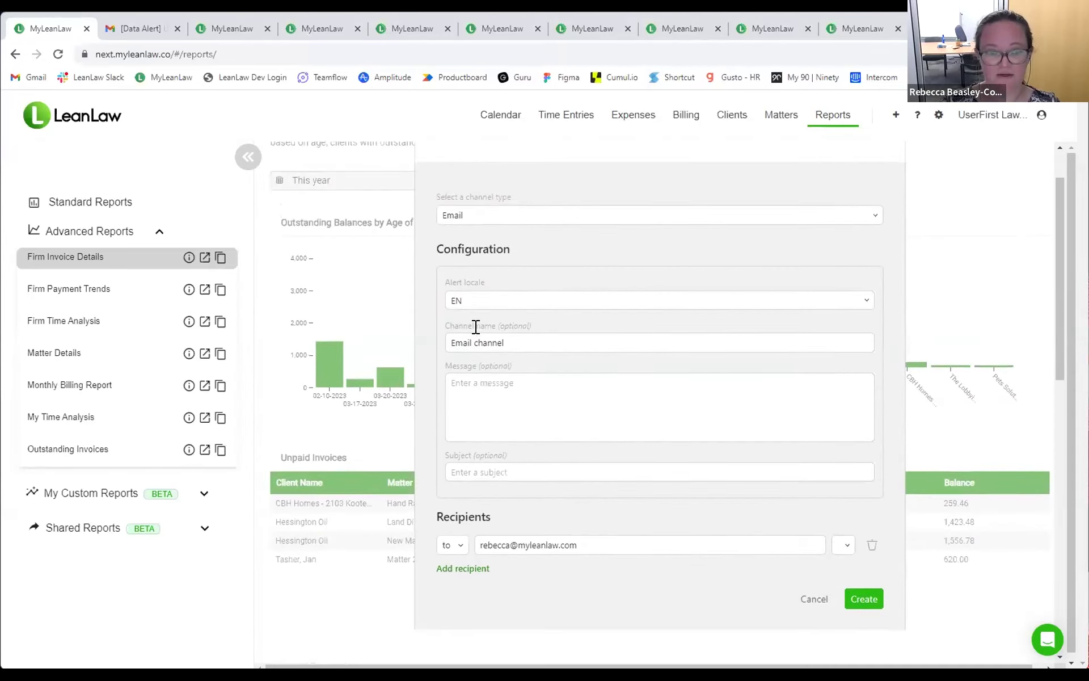
click(472, 384)
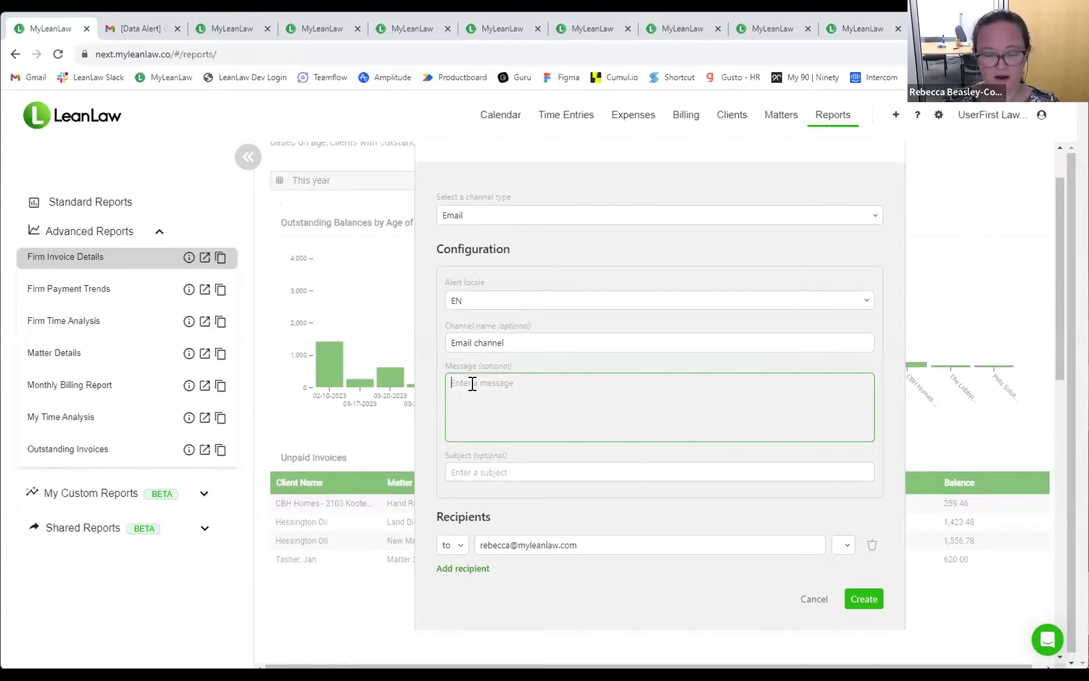
text(This is the con)
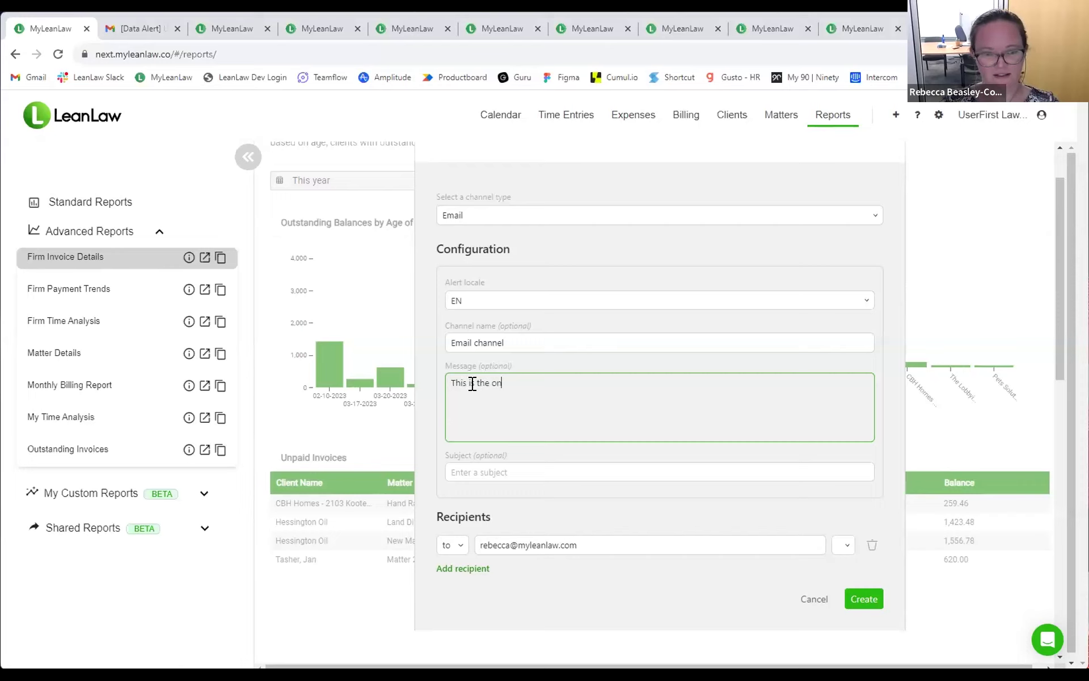
text(tent of the email)
click(521, 470)
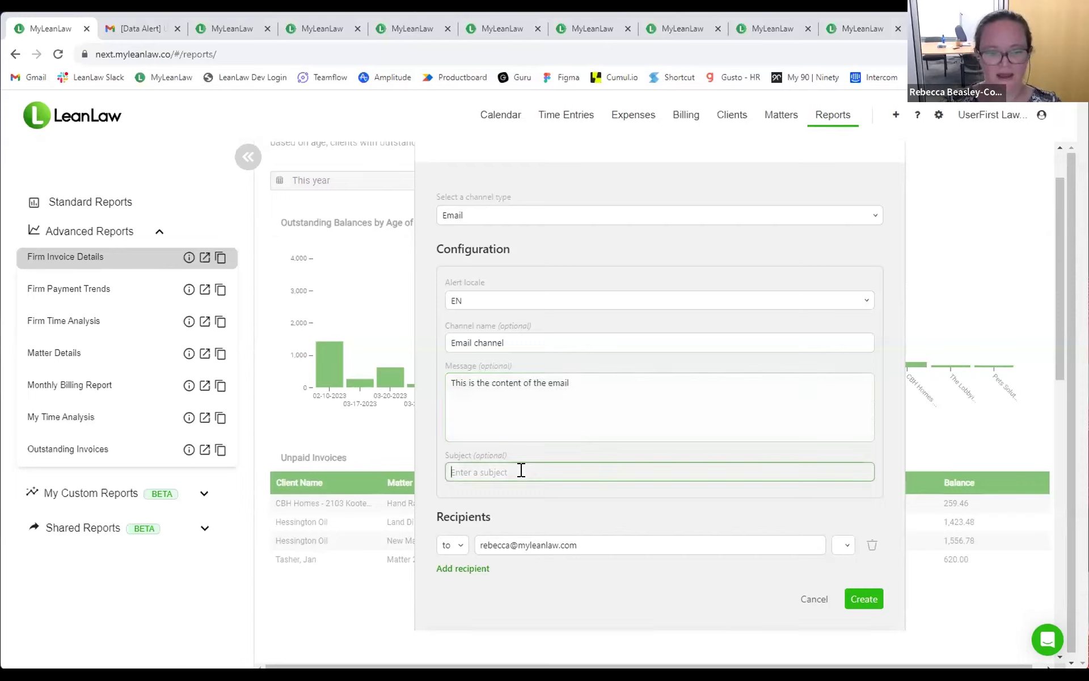
text(This subject)
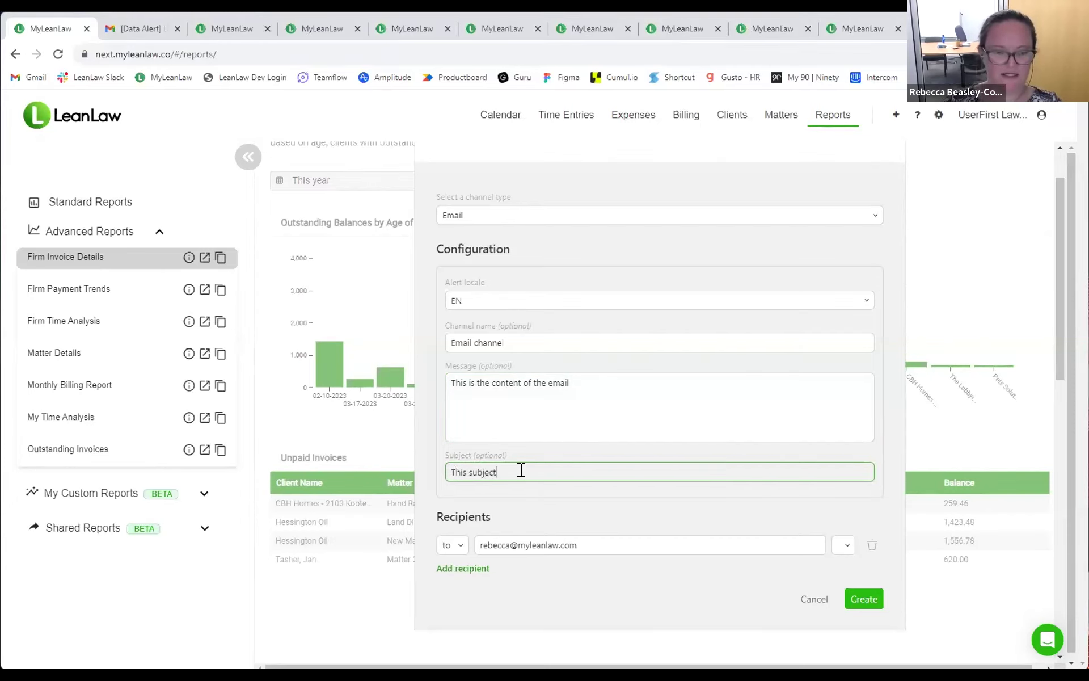
- Add two blank recipient rows of type "to" to the new email channel
click(452, 545)
click(533, 518)
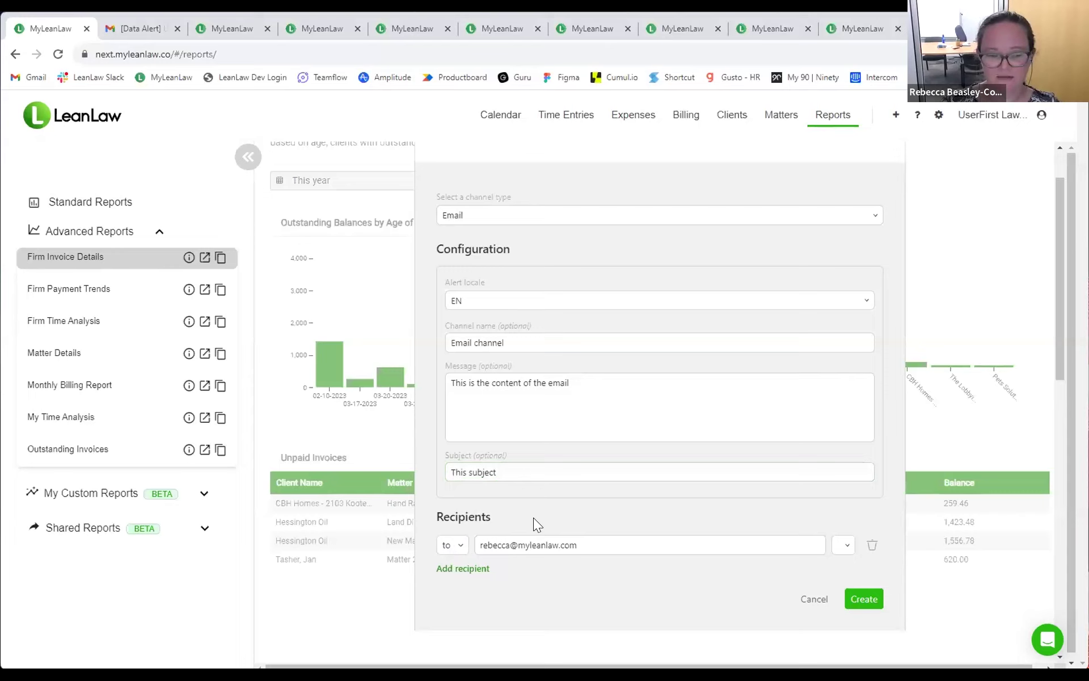
click(460, 568)
click(453, 573)
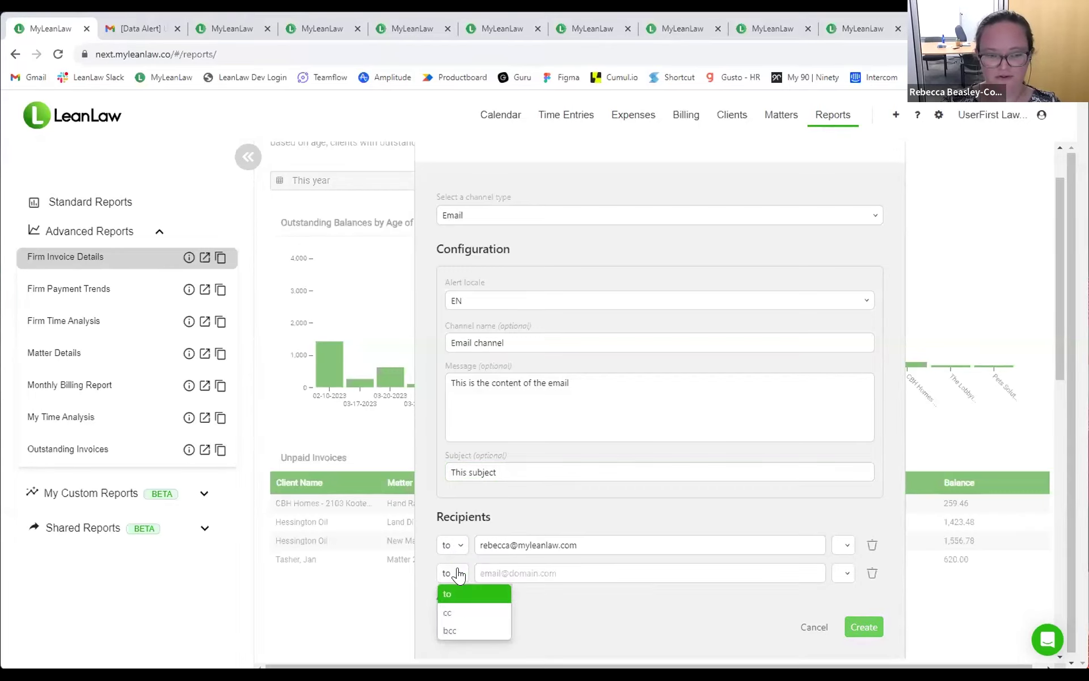
click(620, 615)
scroll(784, 445, down, 3)
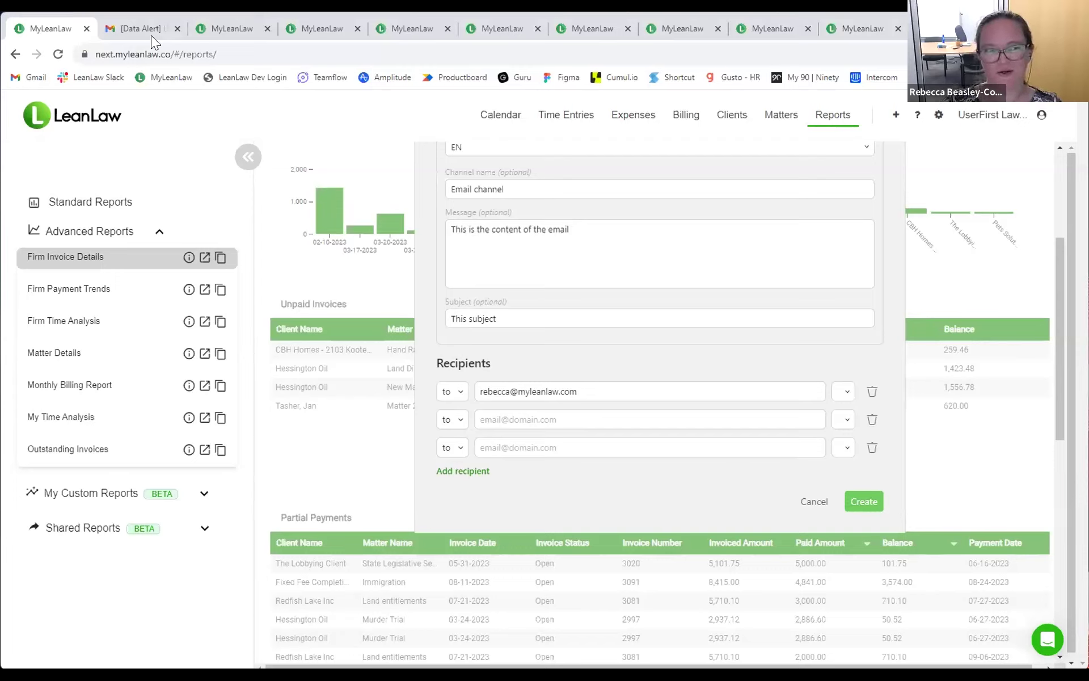
- Switch to Gmail and examine the sample data alert email about users with fewer than 30 hours logged in the last week
mouse_move(144, 28)
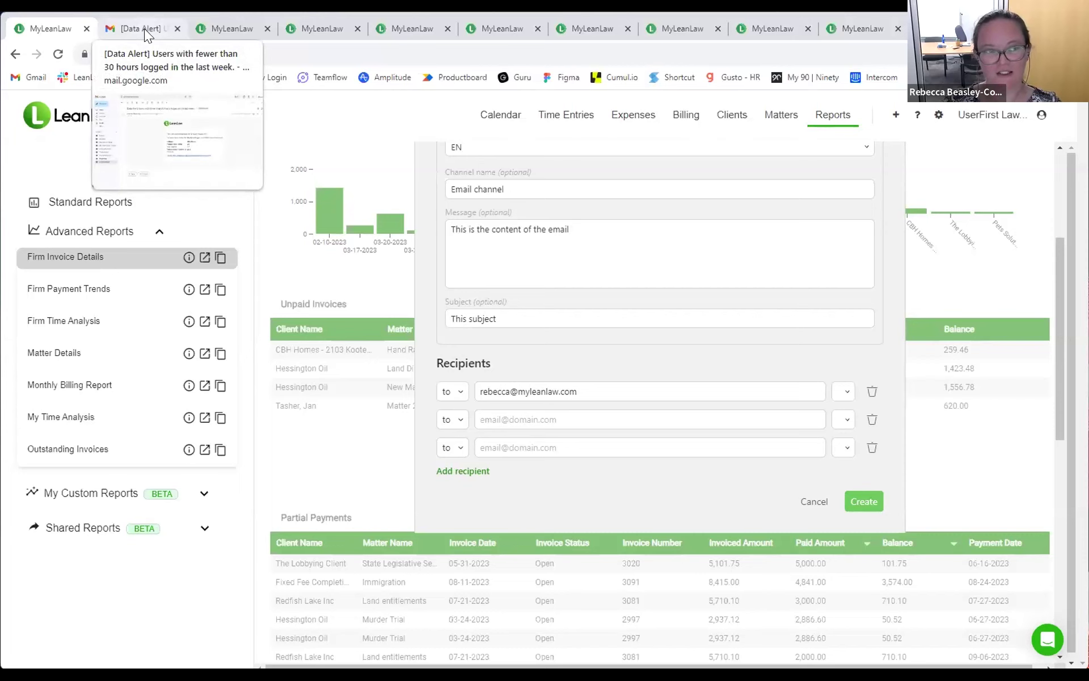
click(144, 28)
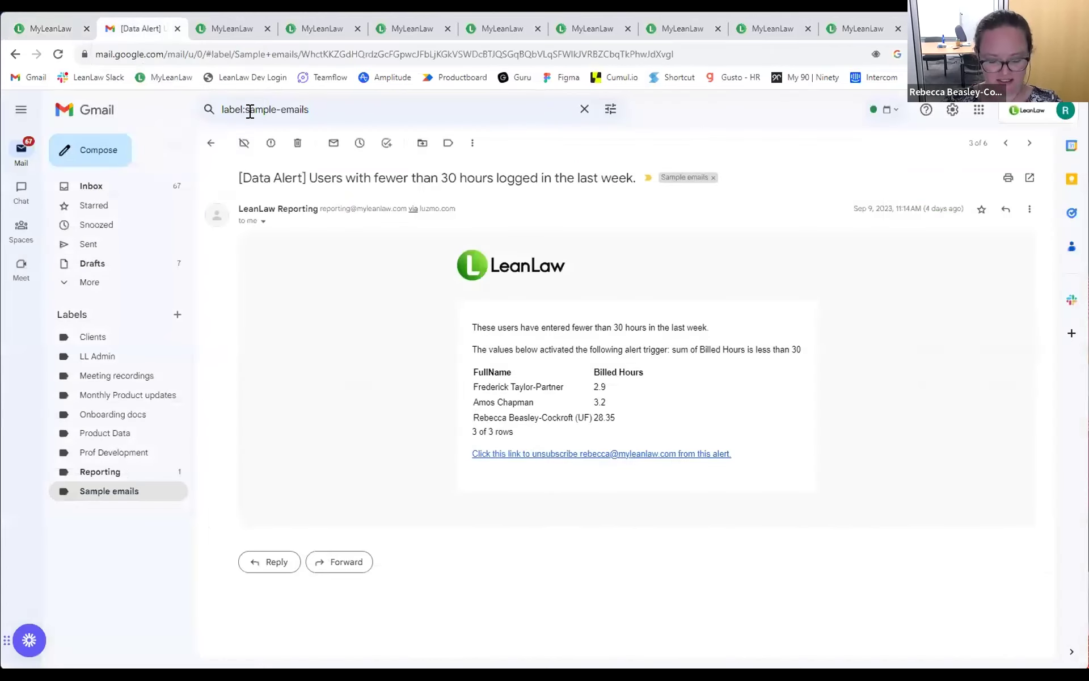
key(ctrl+plus)
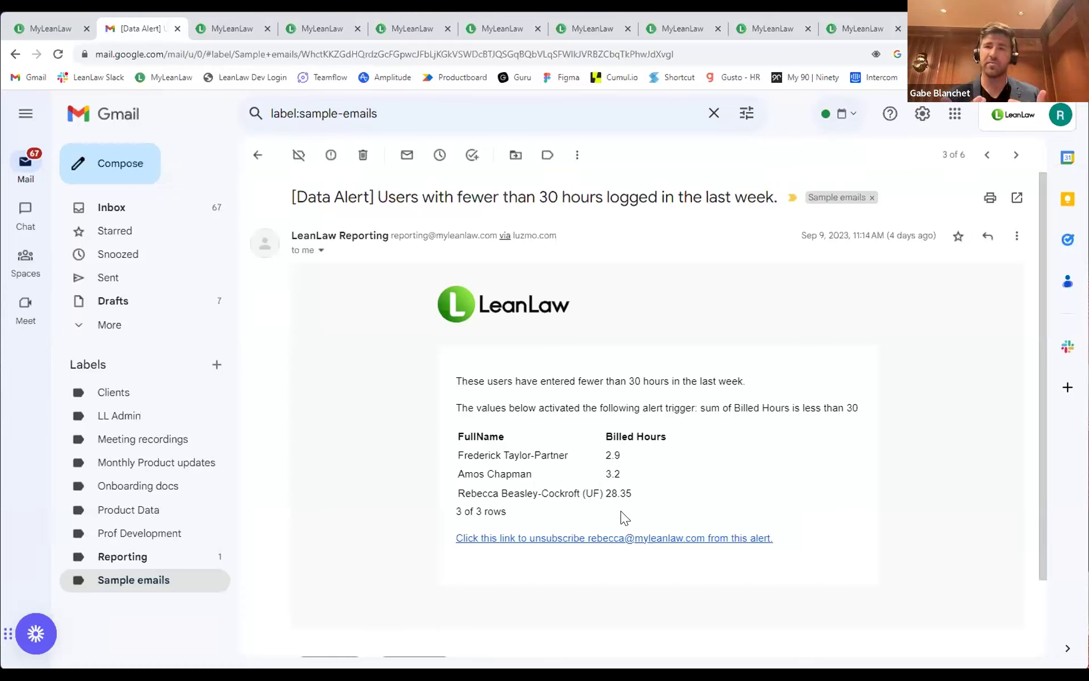
key(ctrl+minus)
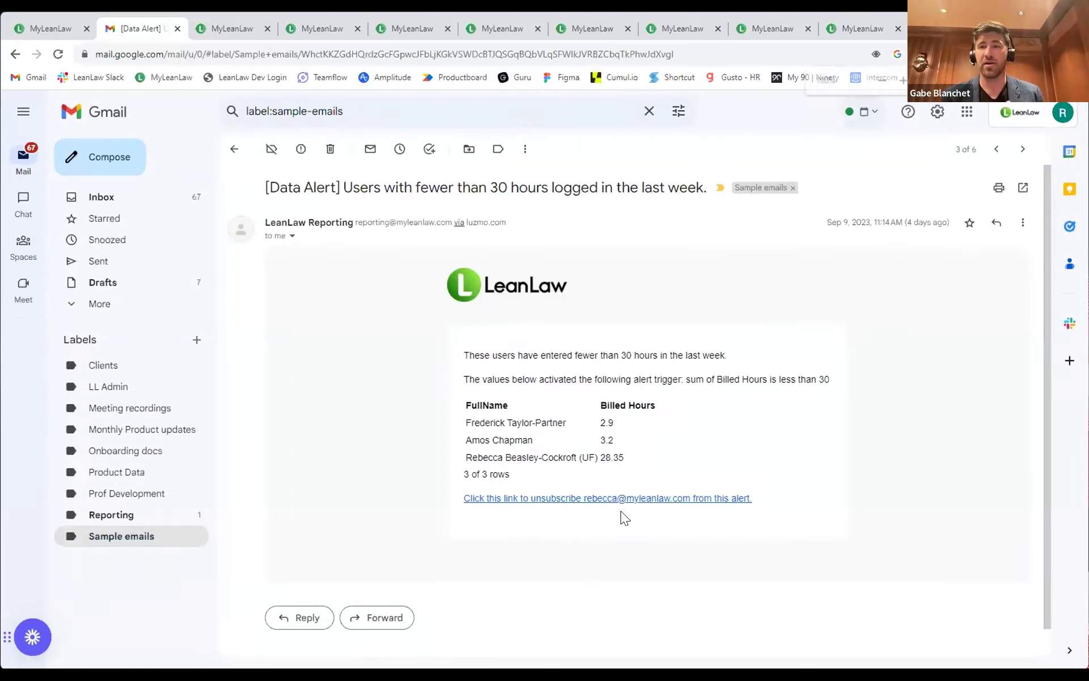
key(ctrl+minus)
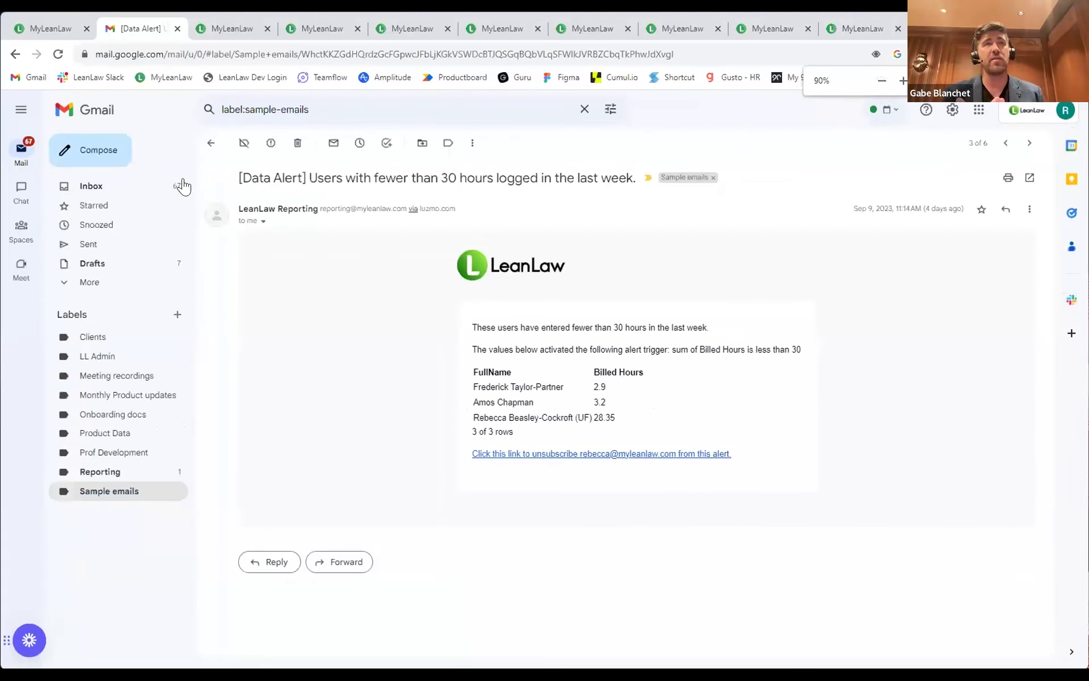
- Switch back to LeanLaw, review the new channel's configuration, and close the alert setup without creating the channel or alert
click(55, 29)
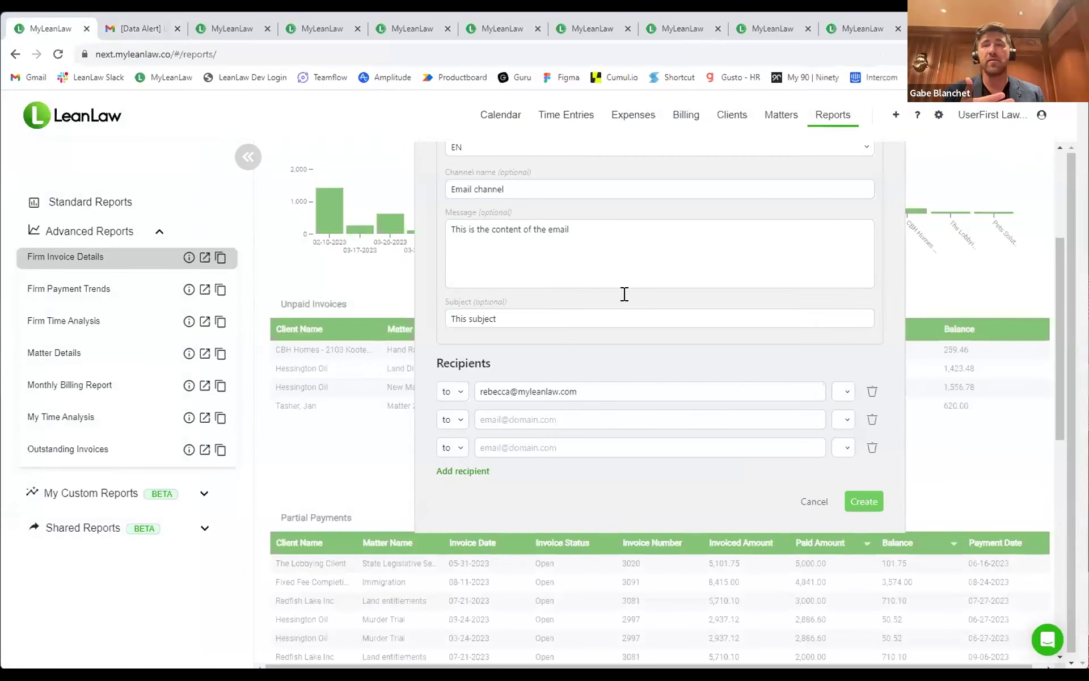
scroll(771, 376, up, 2)
scroll(772, 376, down, 2)
scroll(772, 377, down, 1)
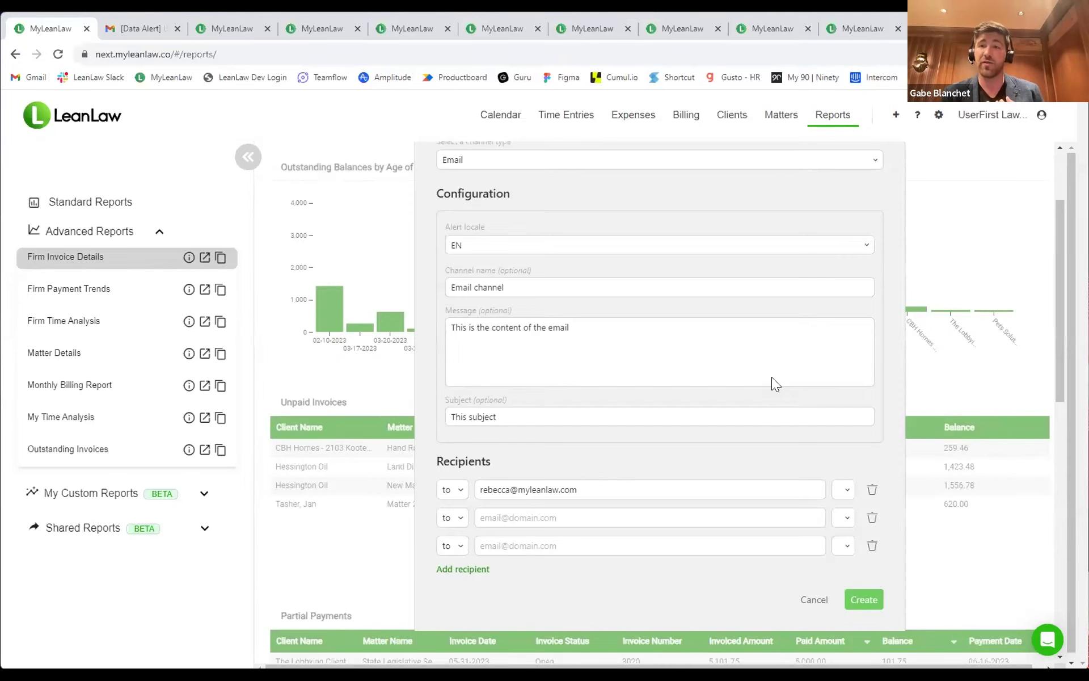
scroll(772, 376, up, 3)
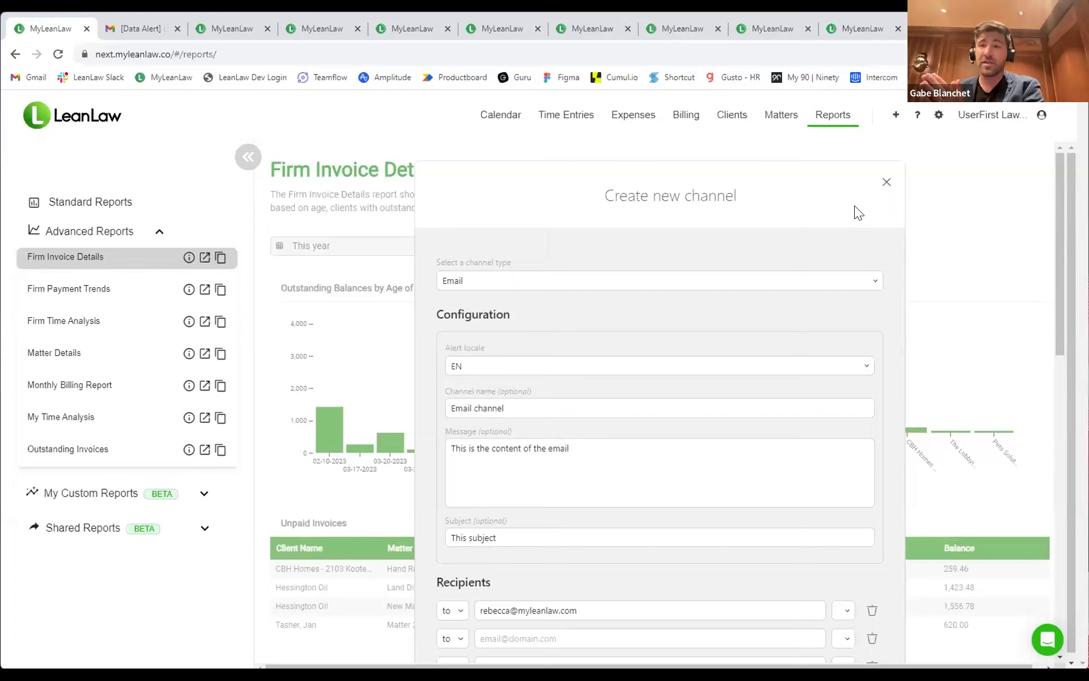
scroll(855, 205, down, 3)
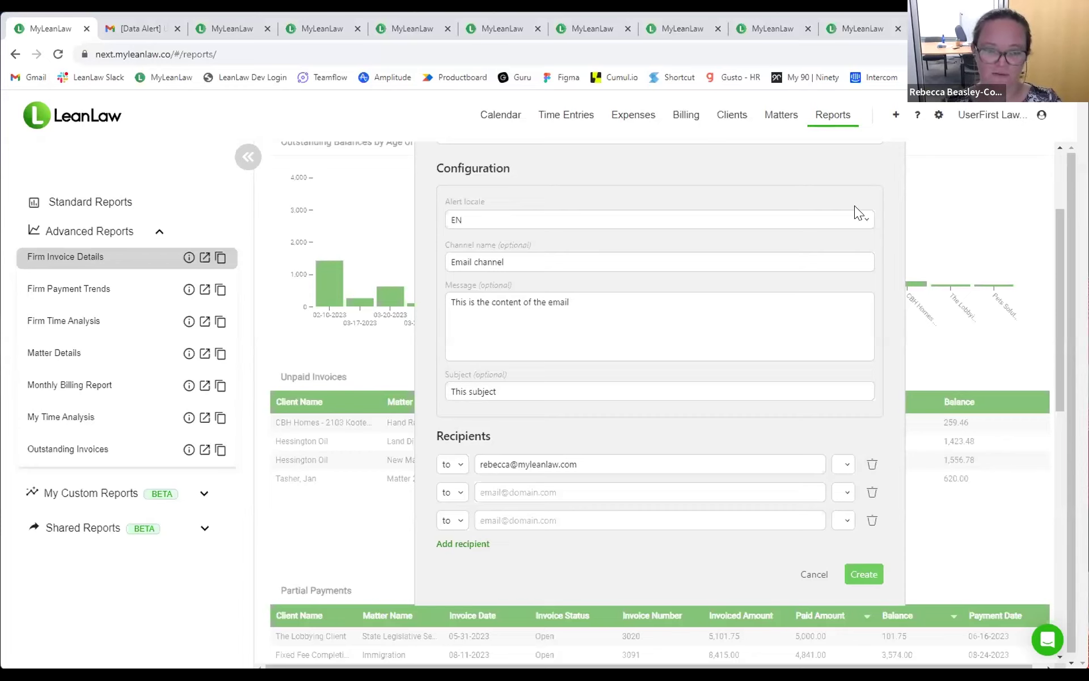
scroll(854, 205, up, 3)
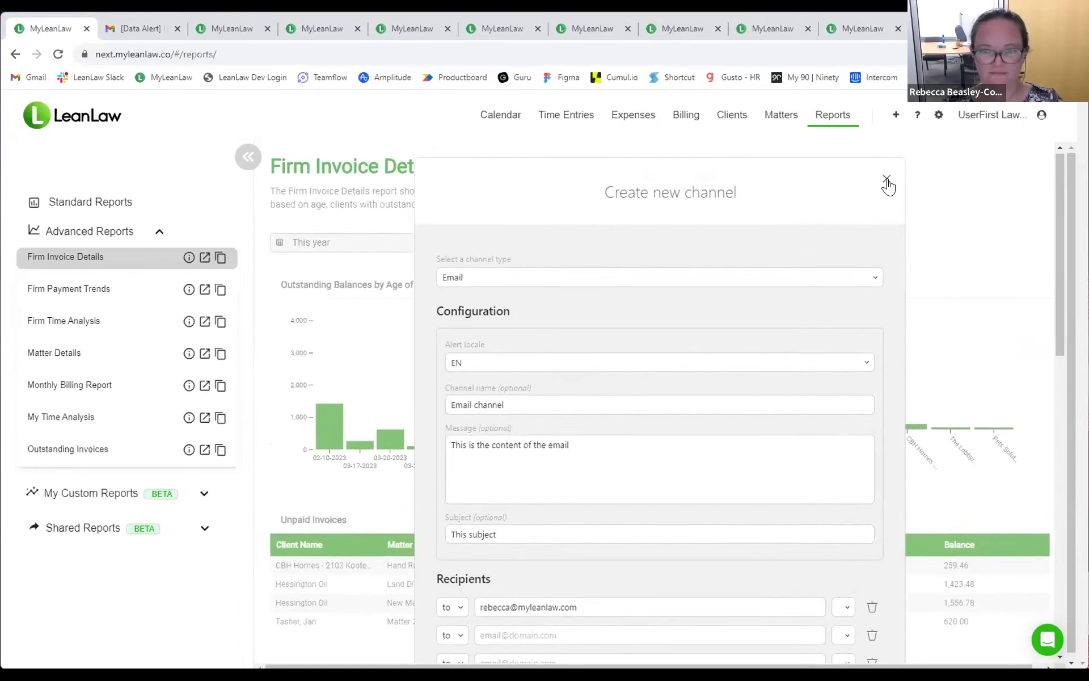
click(887, 178)
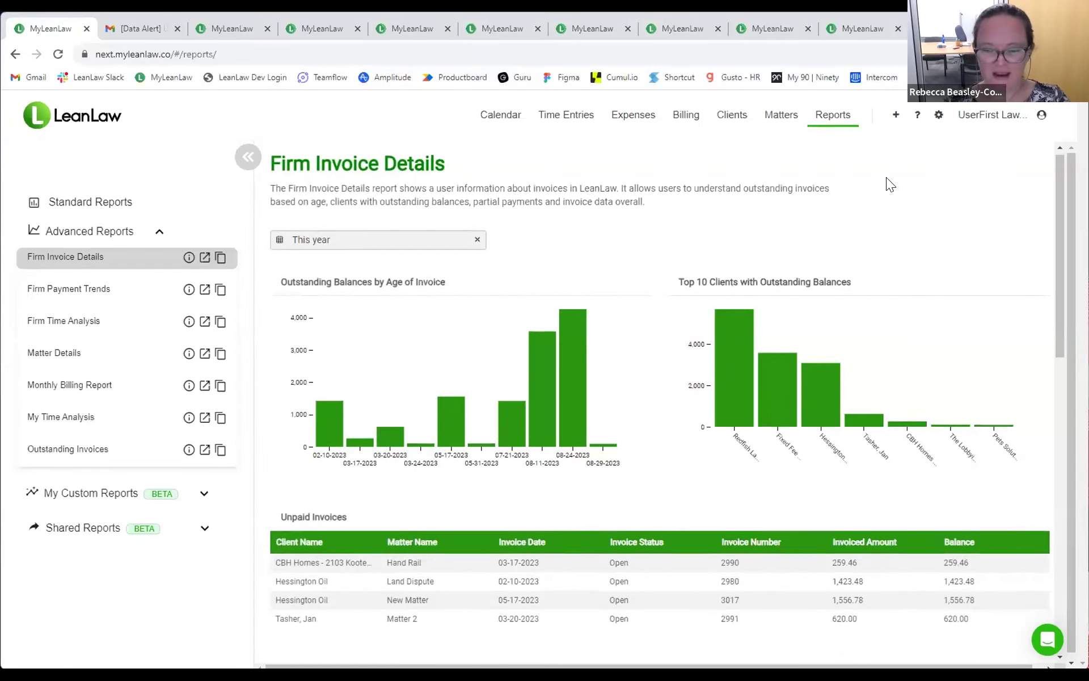
- Examine the export and alert options of the Unpaid Invoices table and the Outstanding Balances by Age of Invoice chart
scroll(886, 178, down, 2)
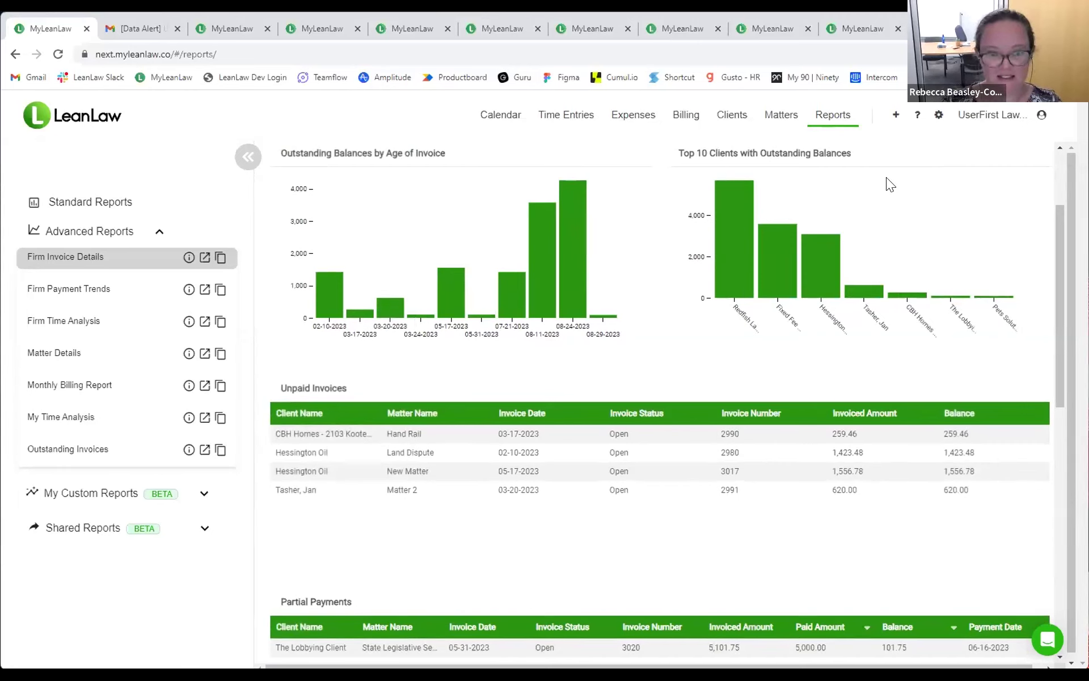
mouse_move(935, 378)
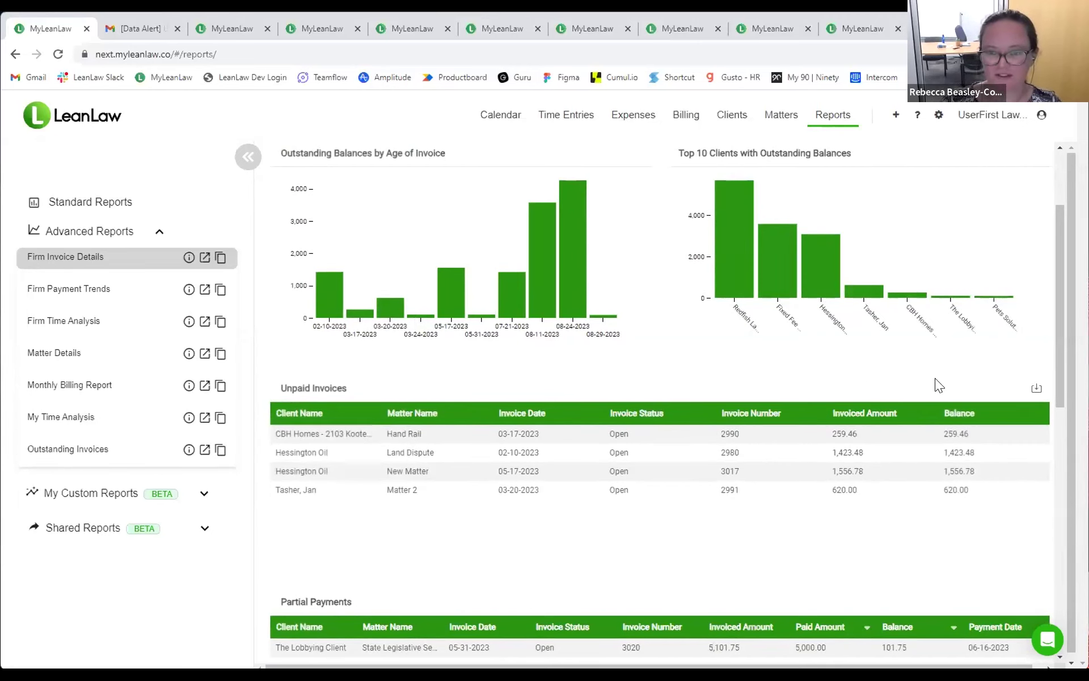
click(1036, 392)
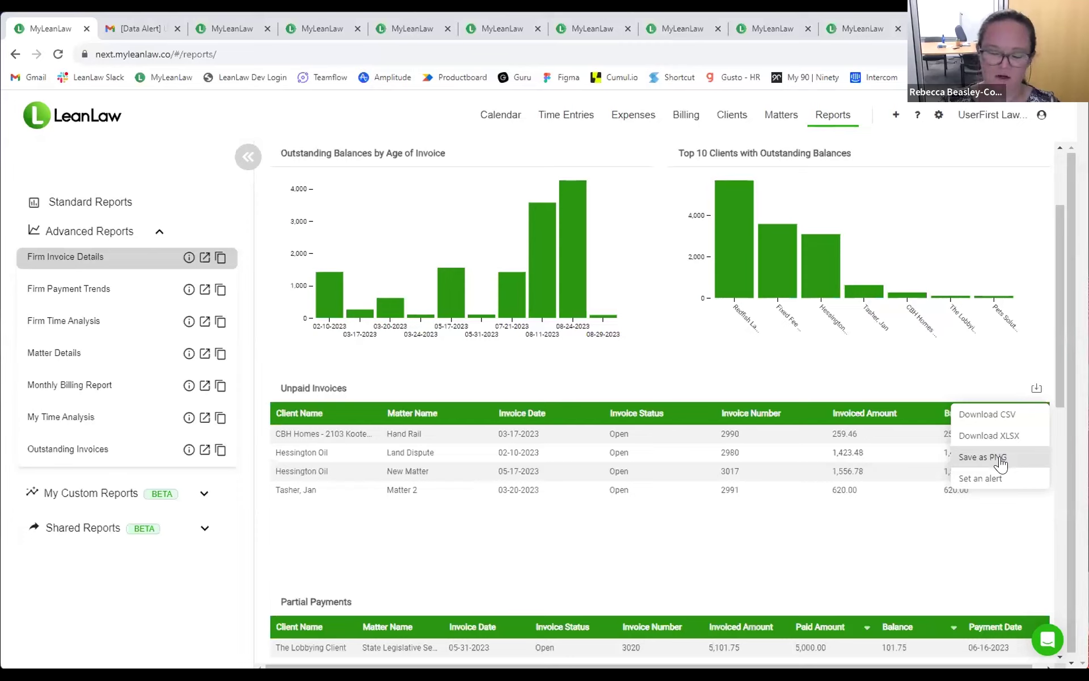
click(983, 377)
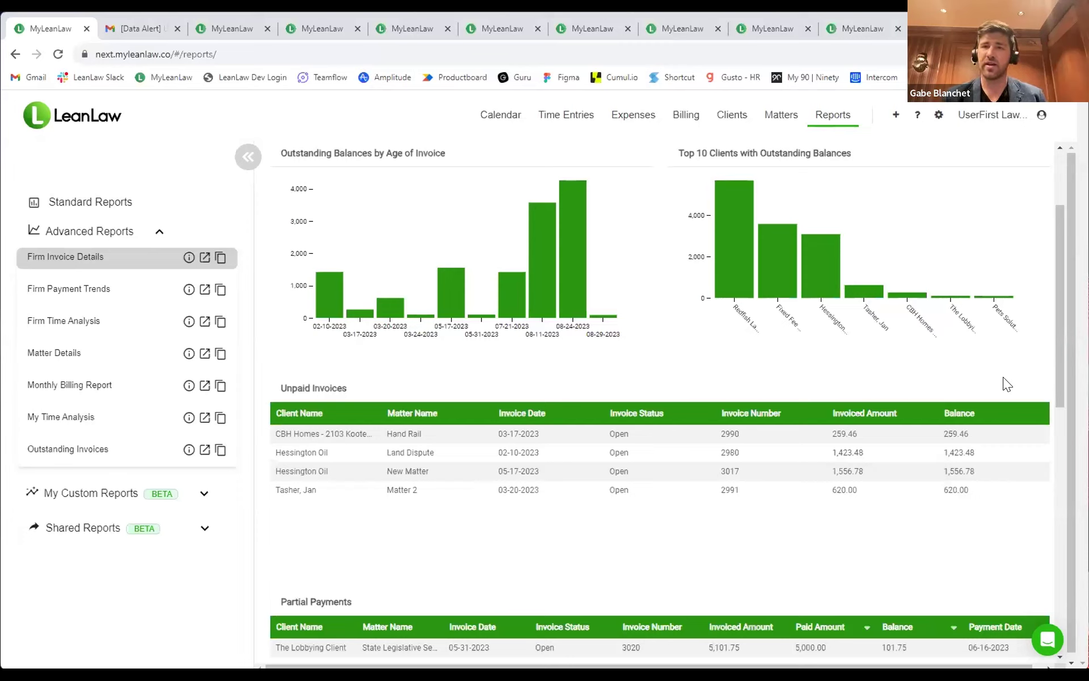
click(1036, 388)
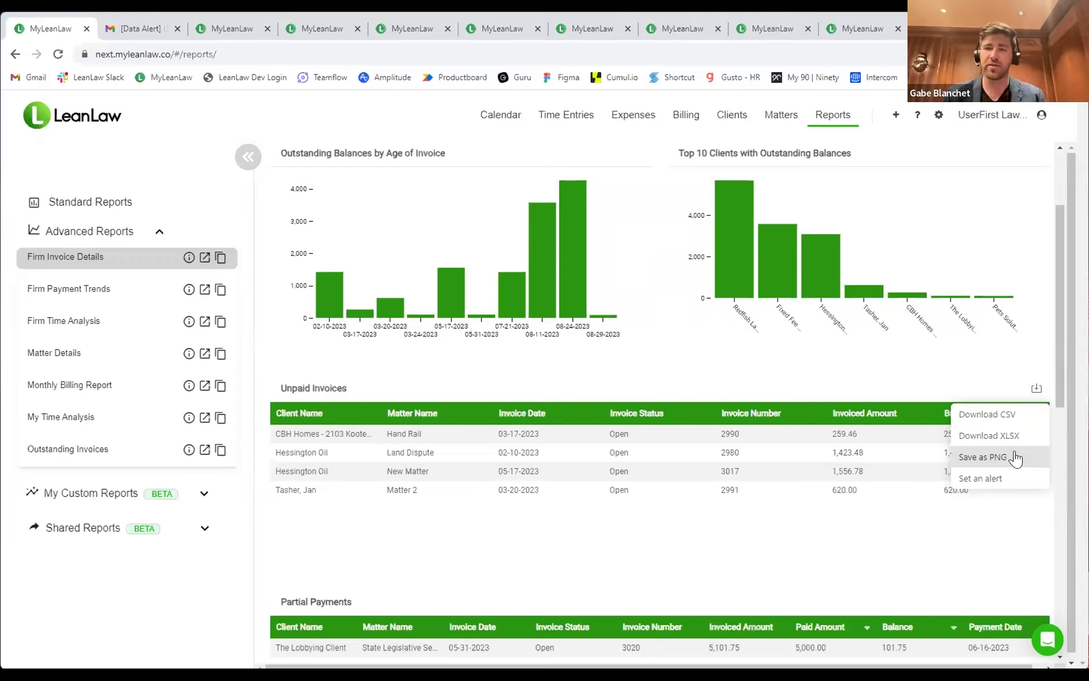
click(1000, 358)
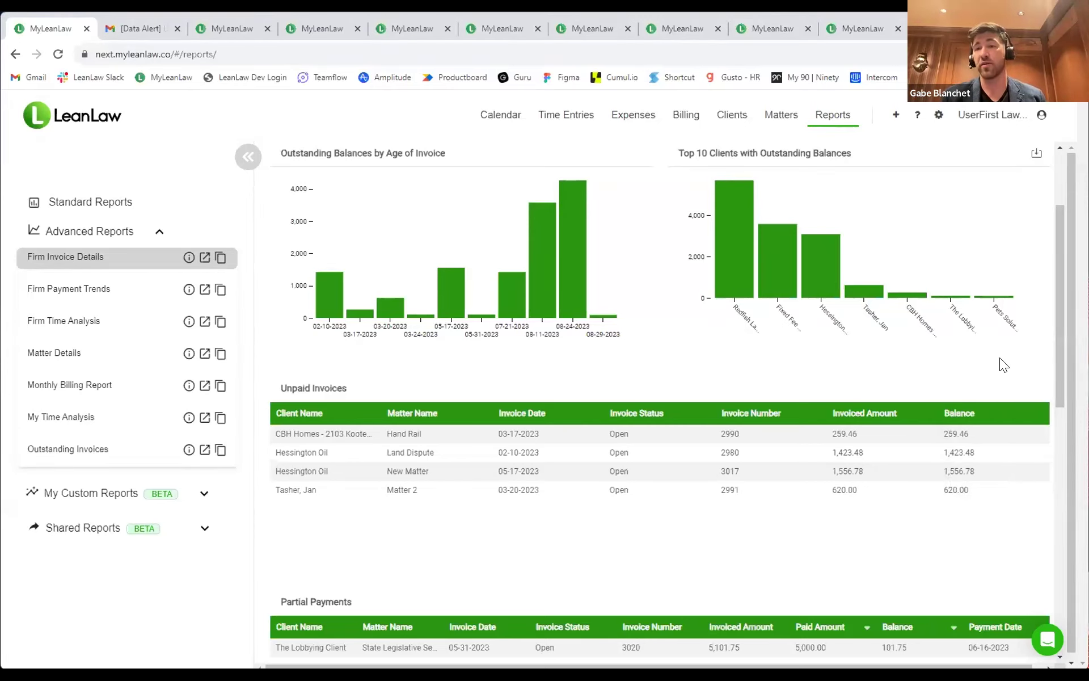
scroll(1001, 359, up, 2)
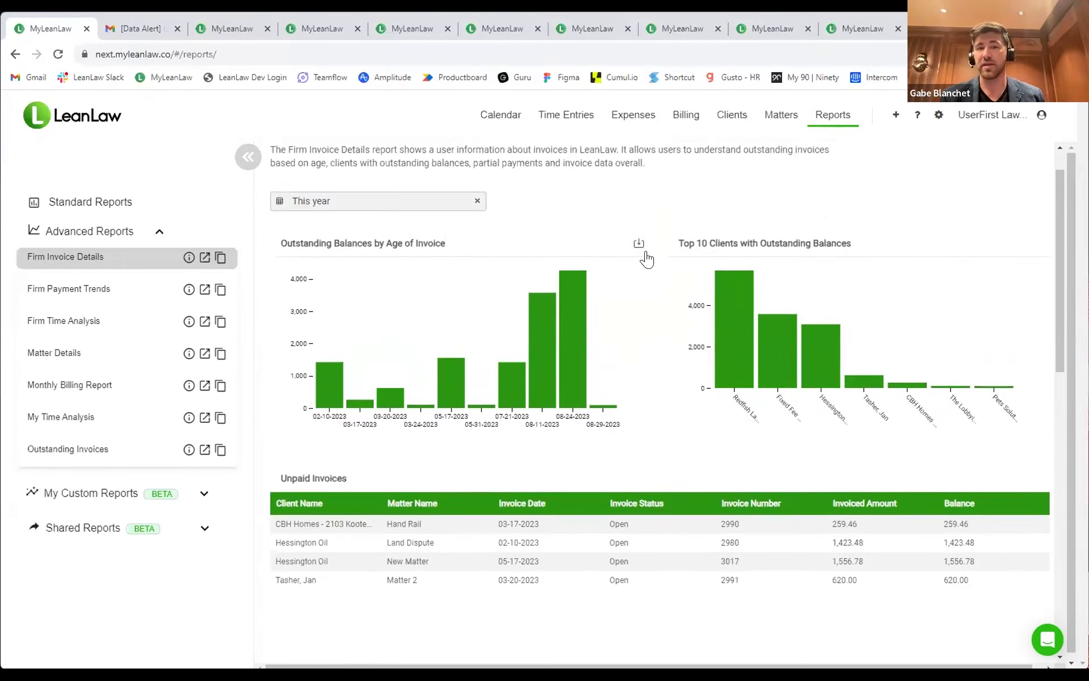
click(639, 245)
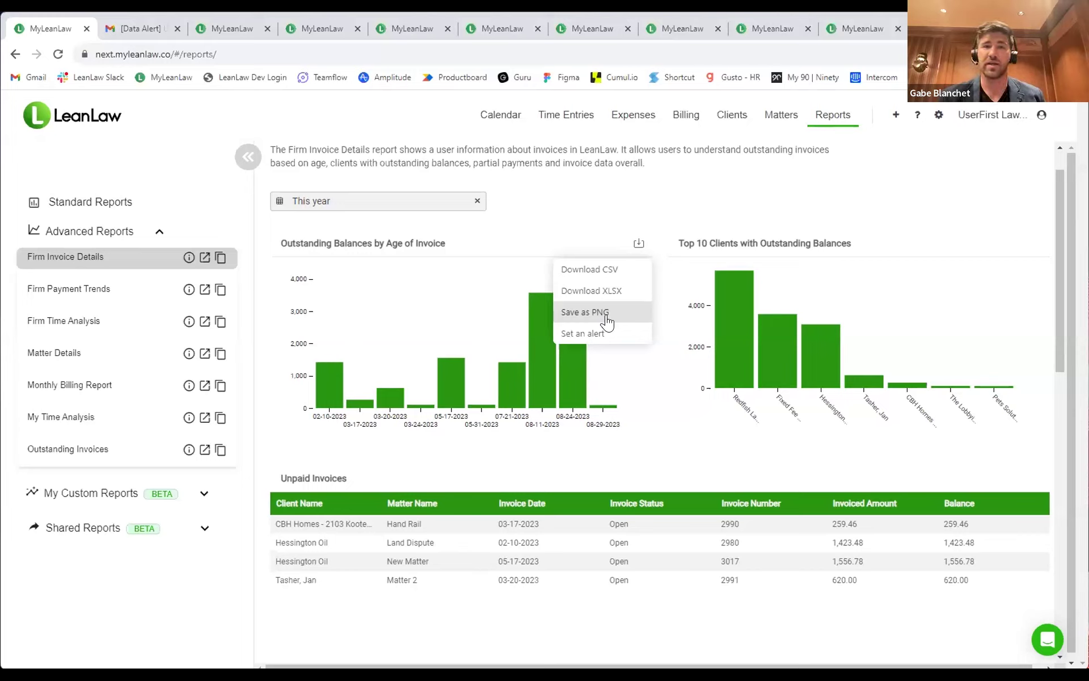
- Close the export options of the Outstanding Balances by Age of Invoice chart and return to the report's beginning
right_click(772, 212)
click(772, 211)
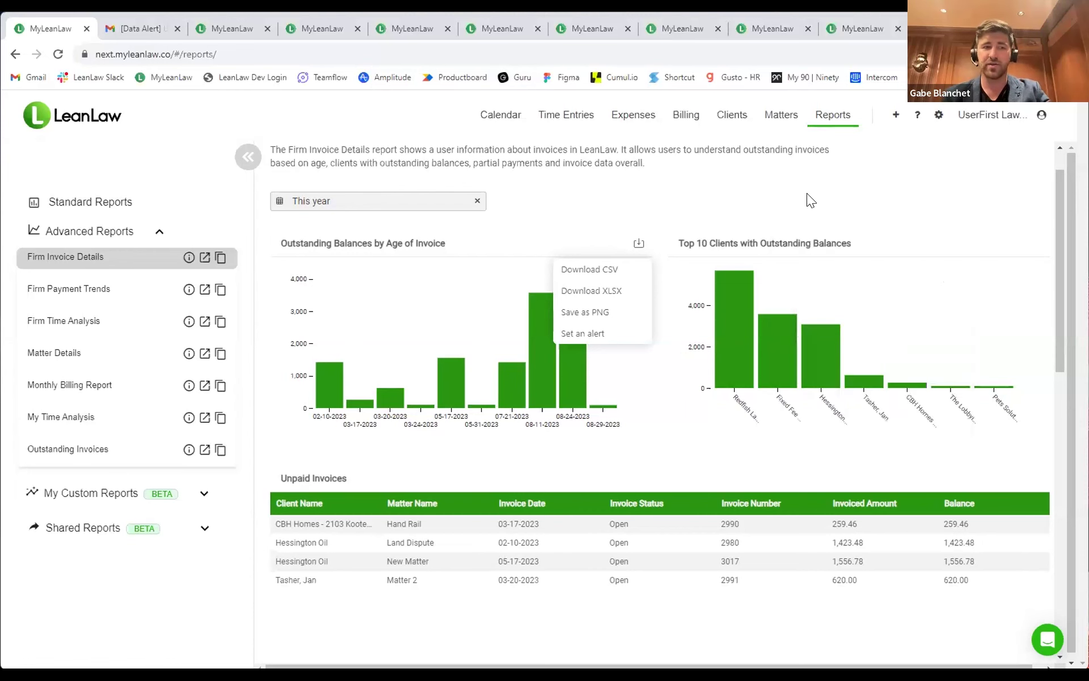
scroll(864, 178, up, 1)
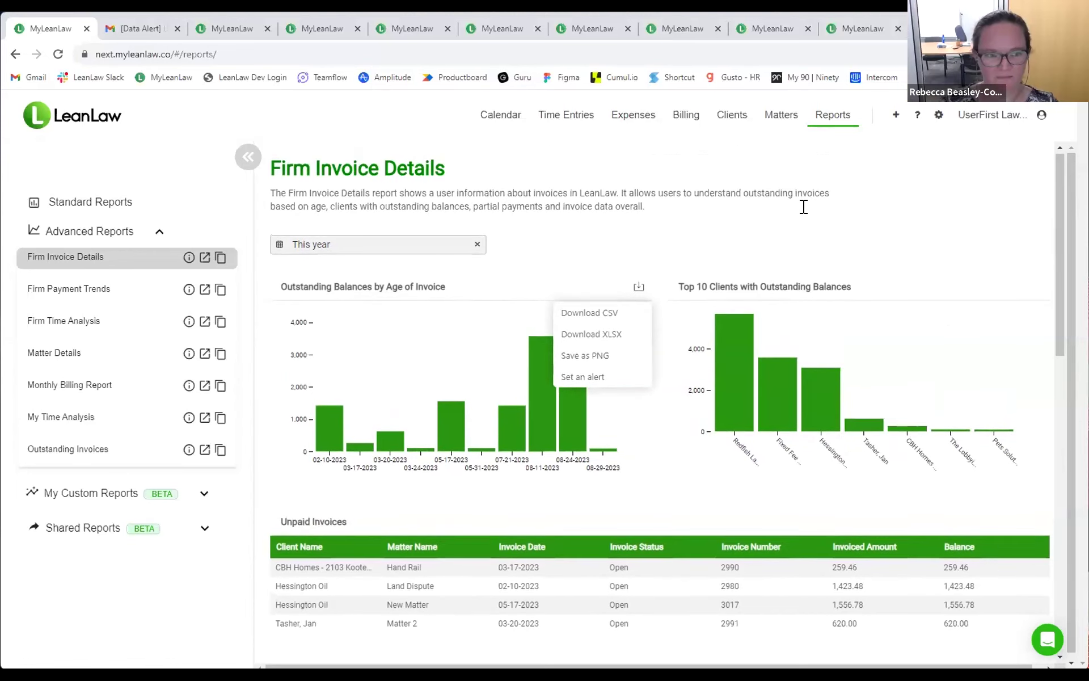
click(796, 239)
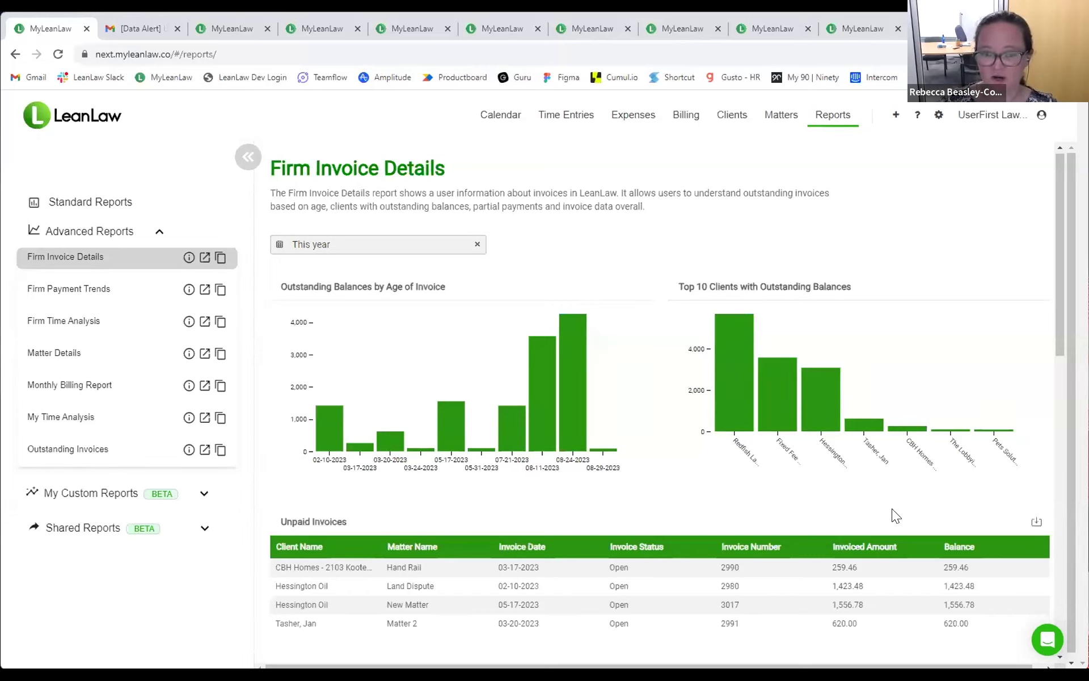
- Examine the Unpaid Invoices, Partial Payments, Complete Payments and Invoice Data tables of the Firm Invoice Details report
mouse_move(725, 400)
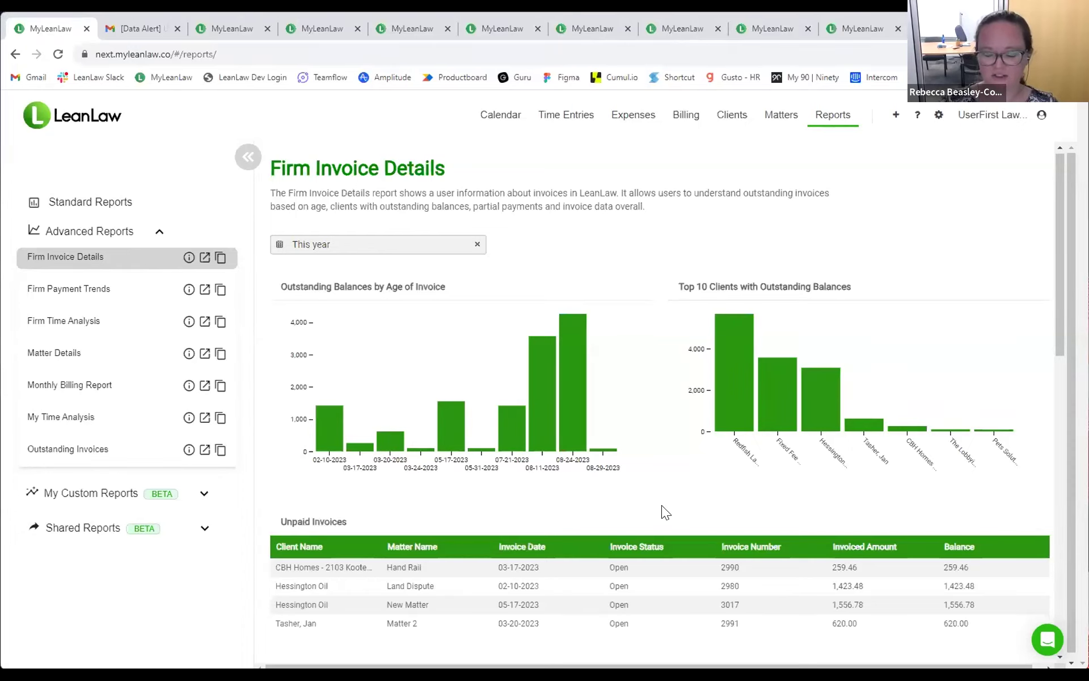
scroll(665, 499, down, 4)
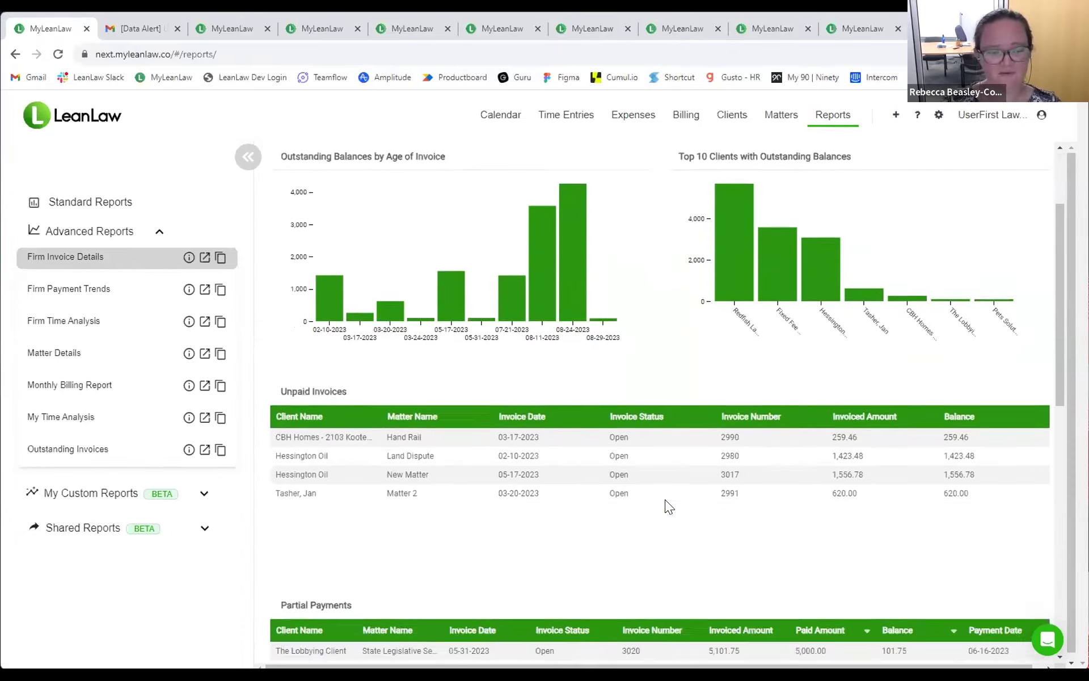
scroll(665, 507, down, 1)
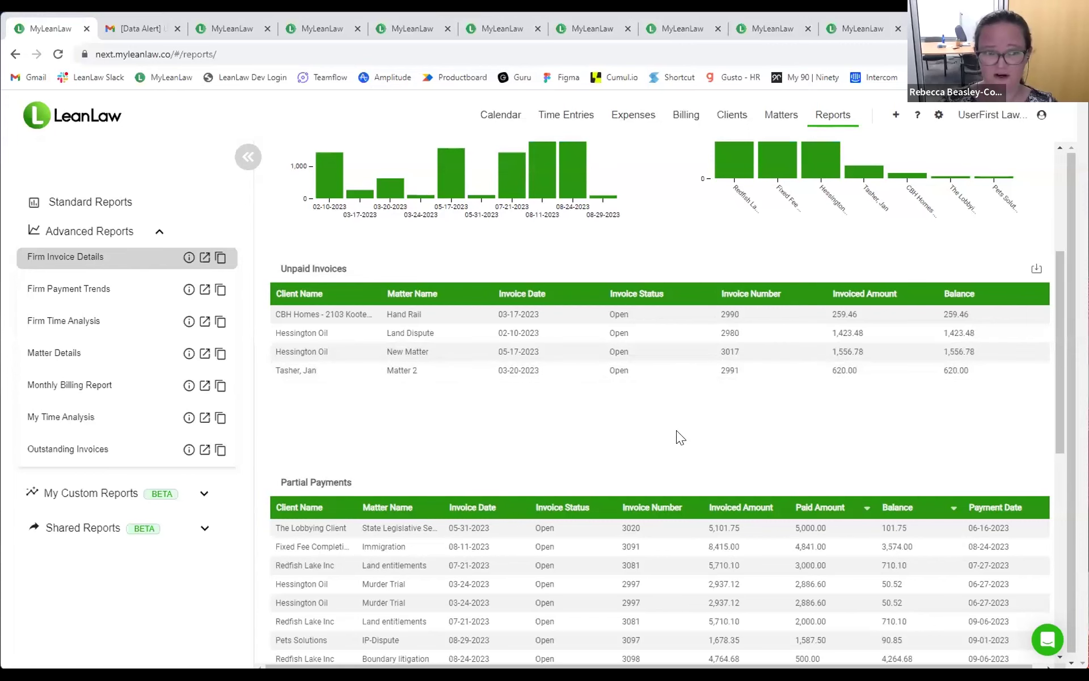
scroll(677, 437, down, 3)
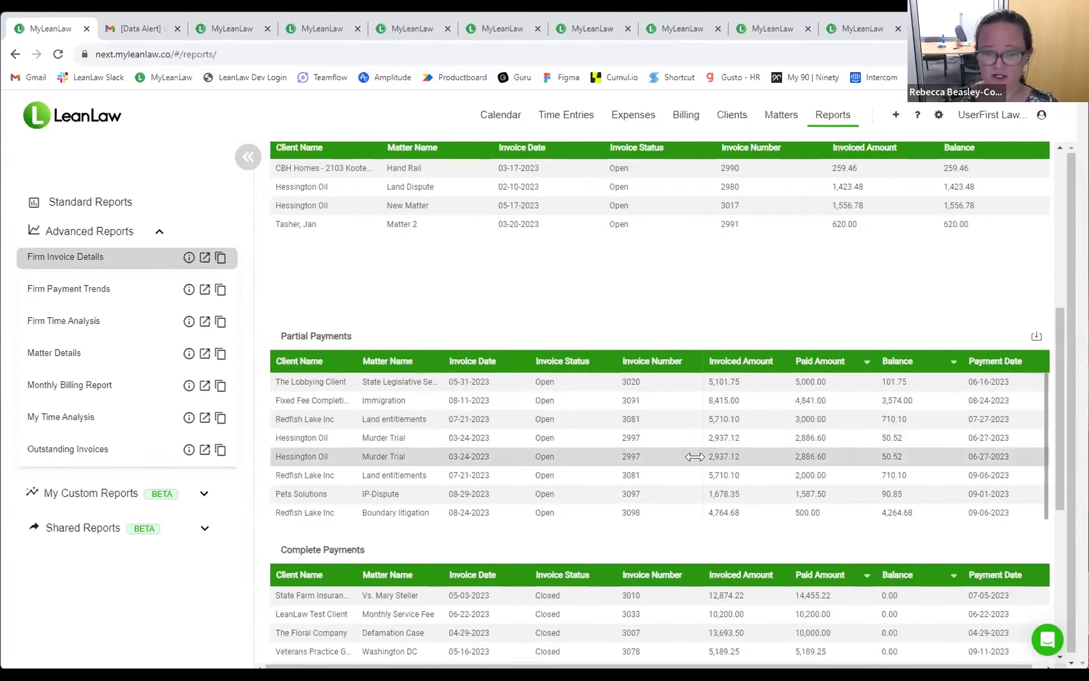
scroll(695, 456, down, 2)
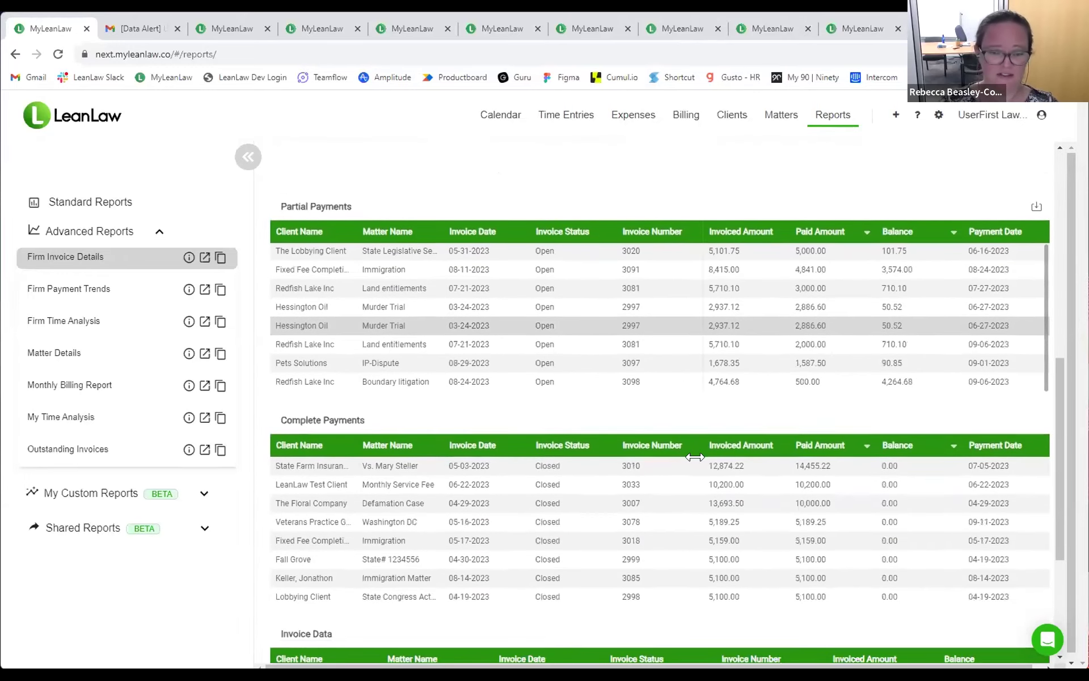
scroll(669, 558, down, 3)
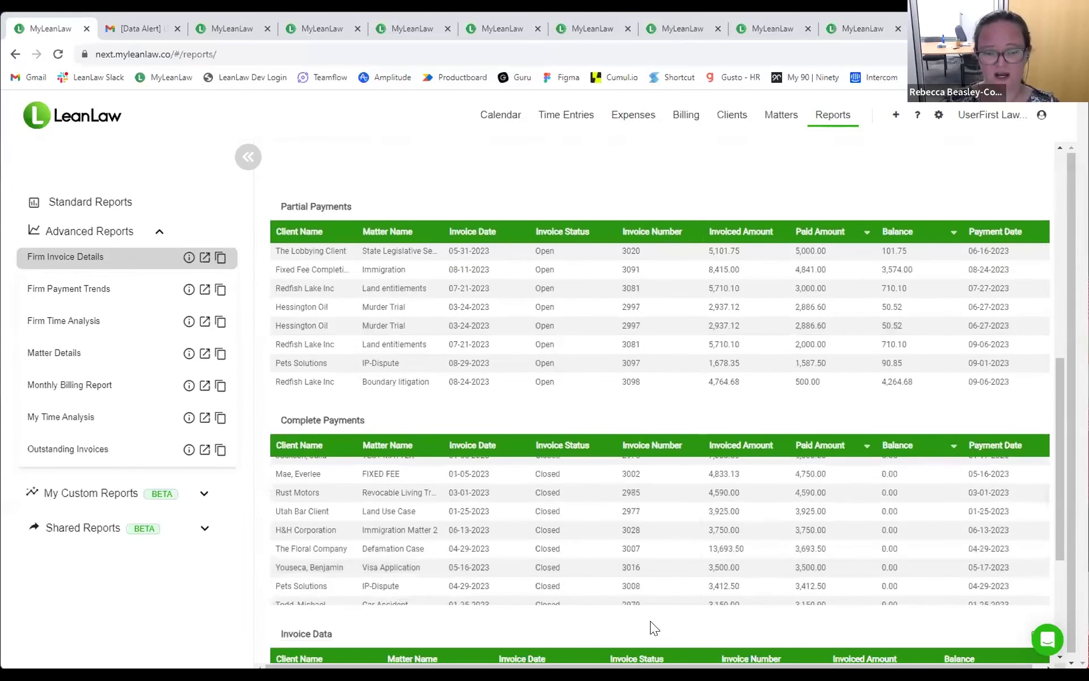
scroll(651, 621, down, 3)
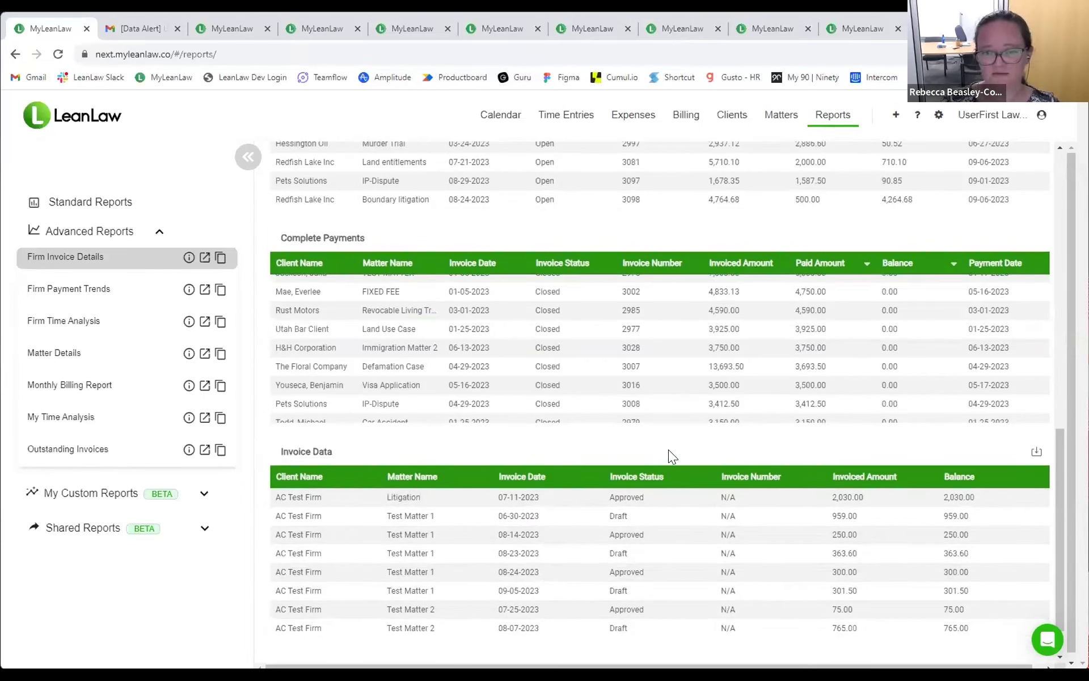
scroll(668, 449, up, 5)
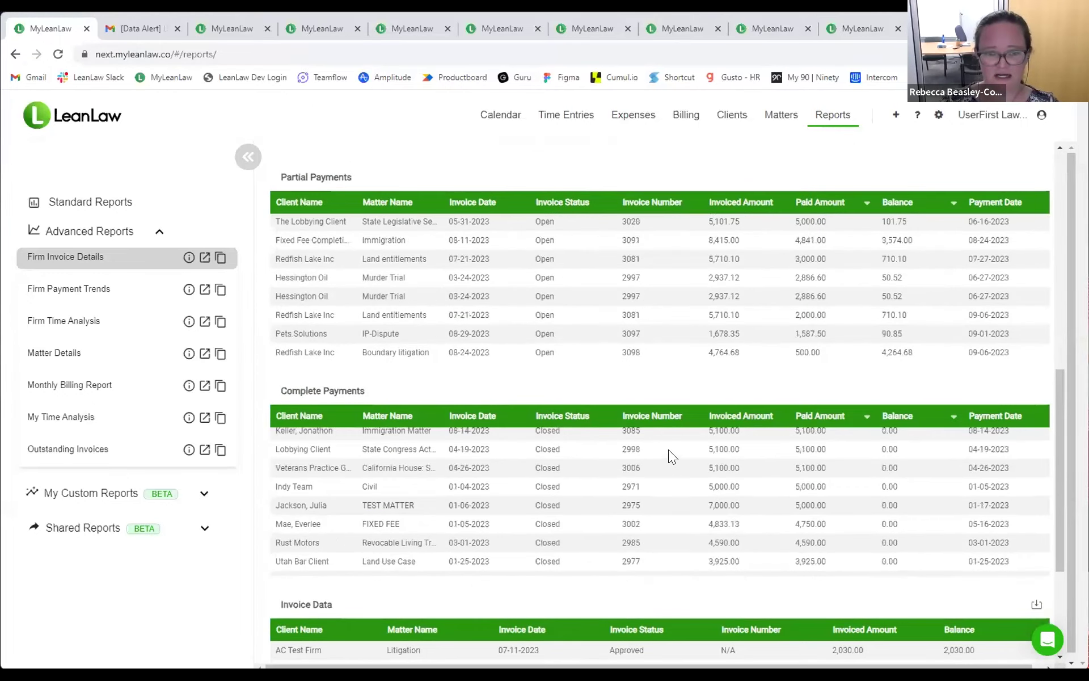
scroll(677, 380, up, 6)
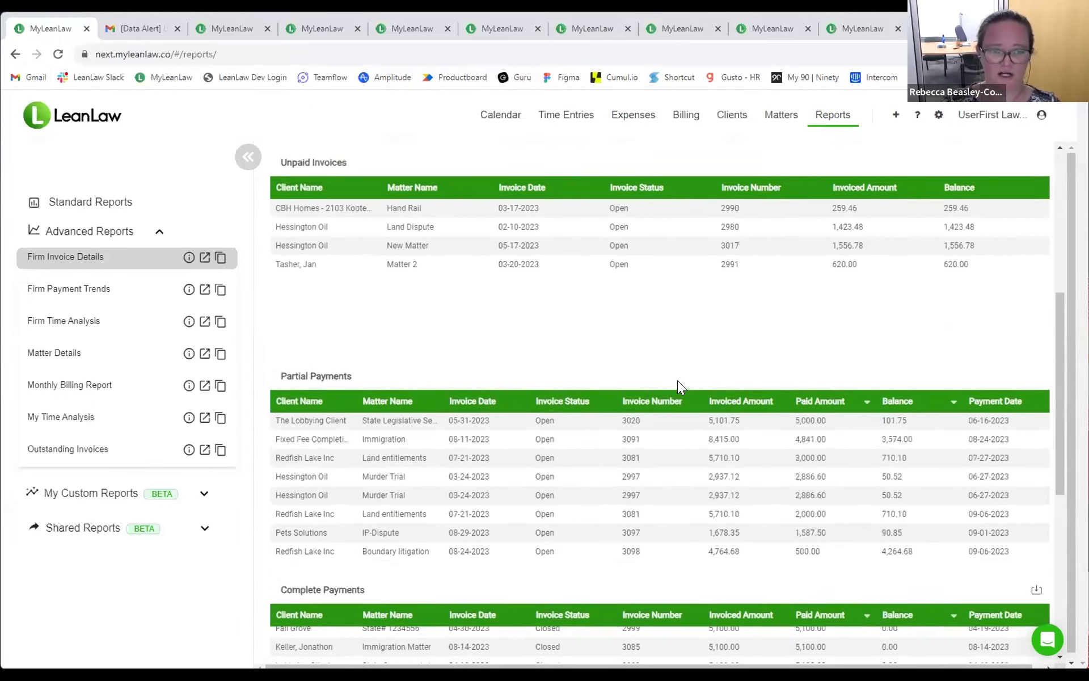
scroll(678, 380, up, 3)
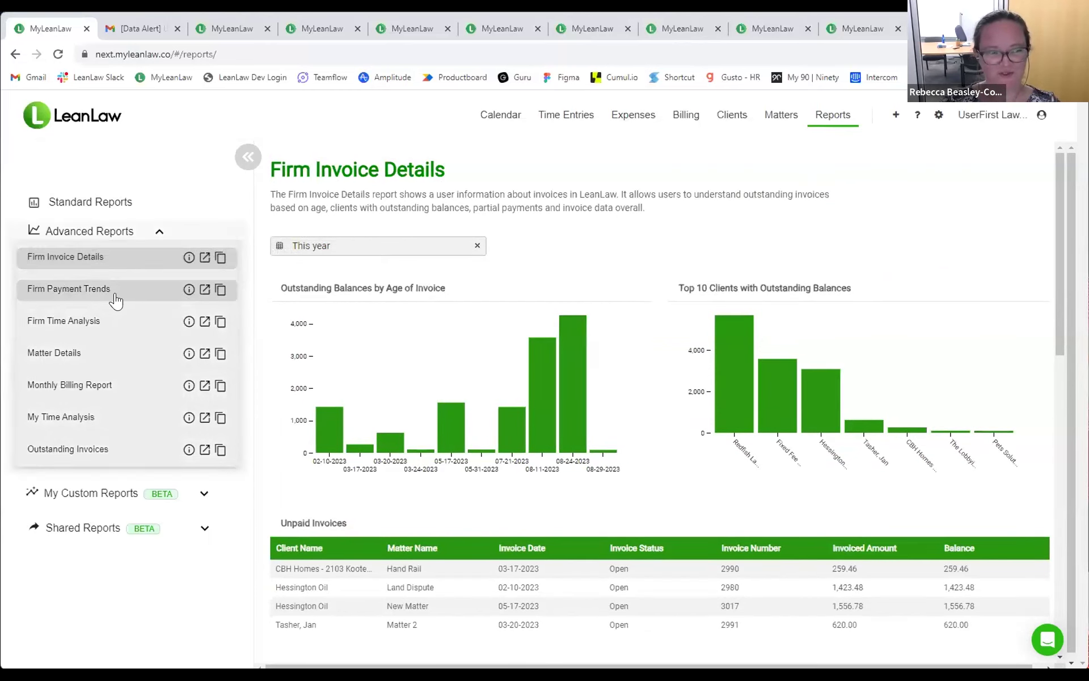
- Open the Firm Payment Trends report and examine its payment chart, paying clients list and Payment Data table
click(109, 298)
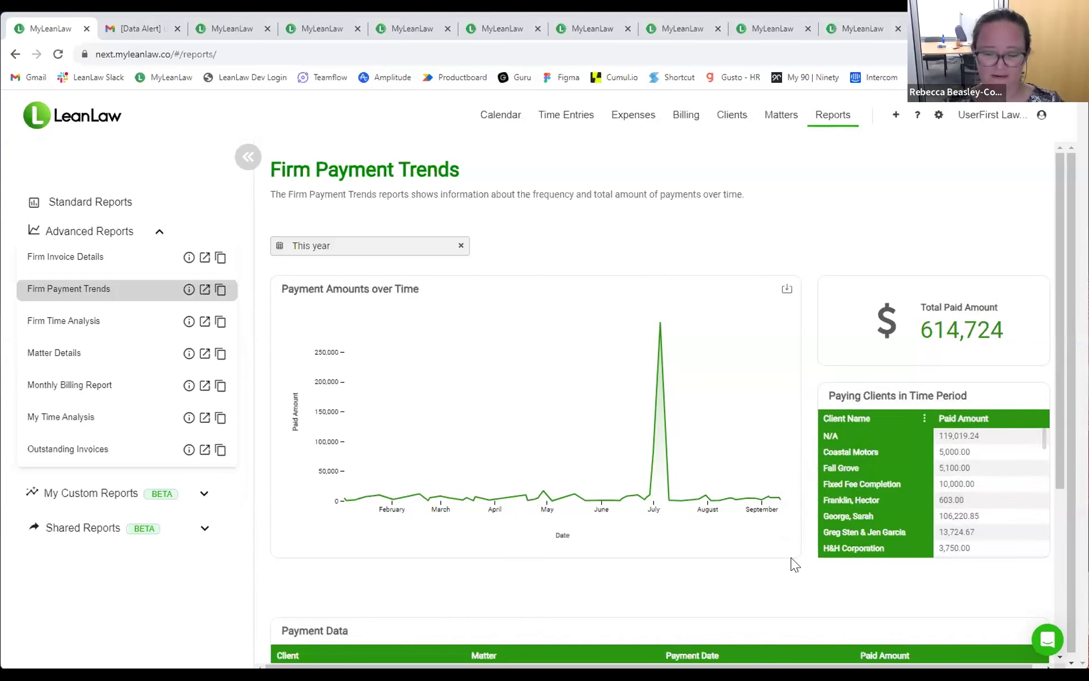
scroll(791, 557, down, 5)
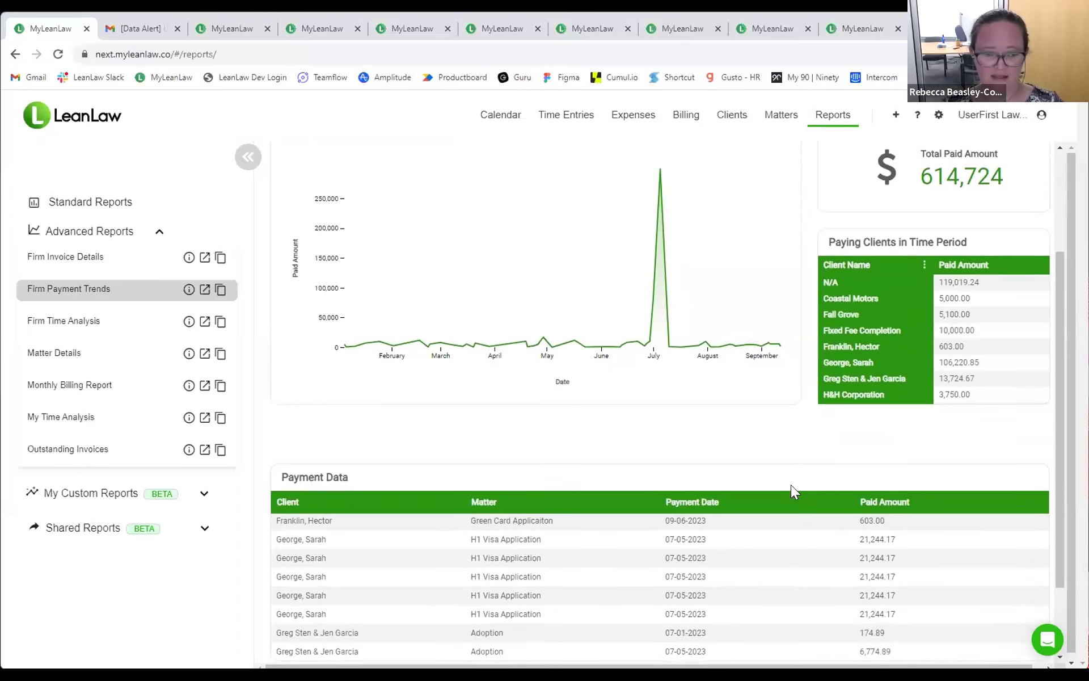
scroll(791, 486, down, 2)
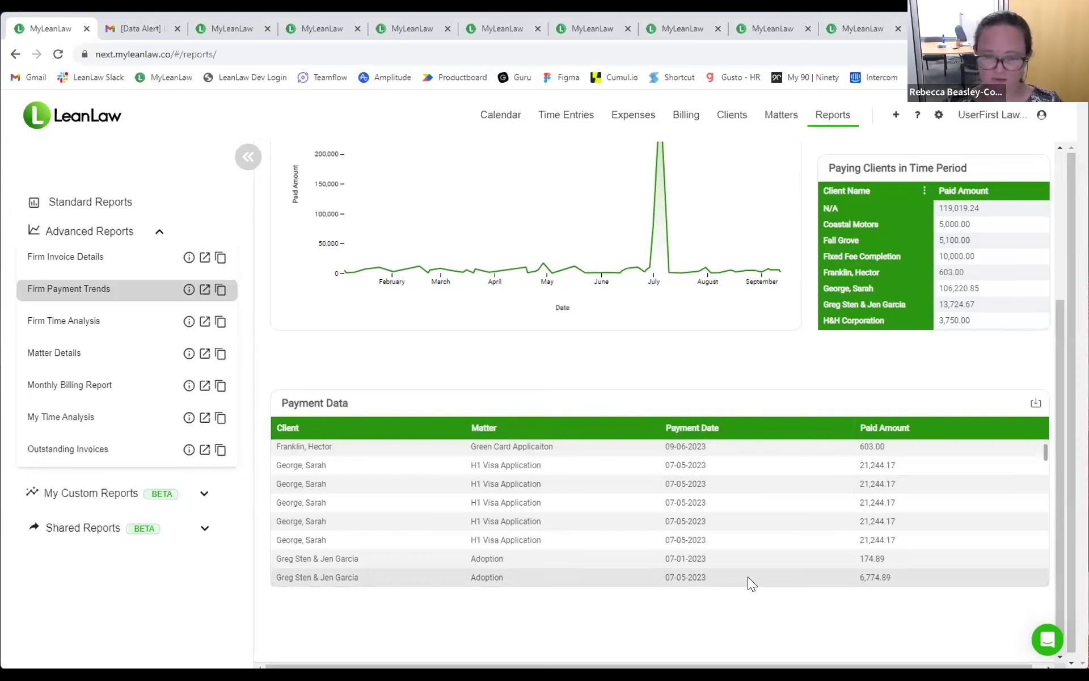
scroll(748, 576, up, 3)
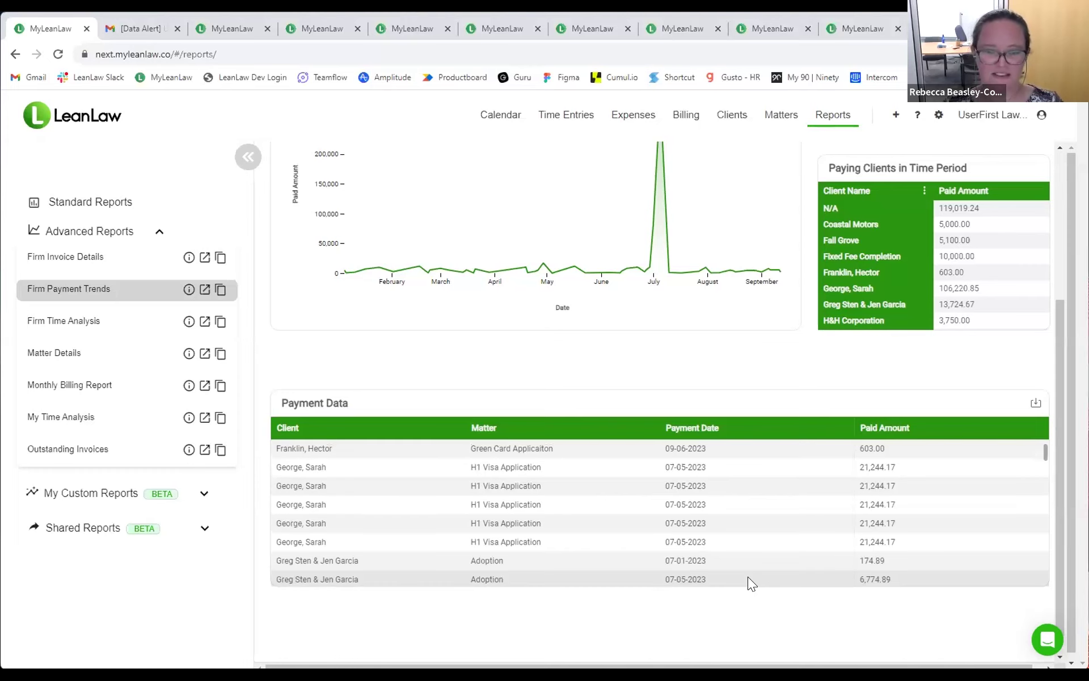
scroll(748, 576, up, 3)
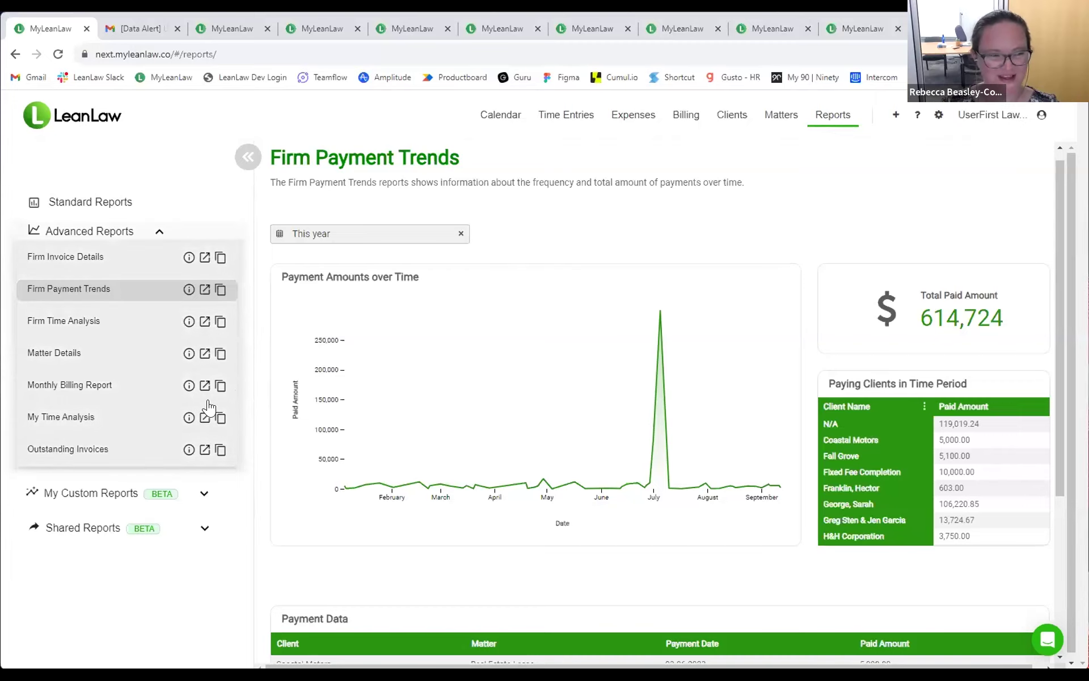
- Open the Firm Time Analysis report and examine its billed hours charts and the export and alert options of the Time Entries table
click(103, 329)
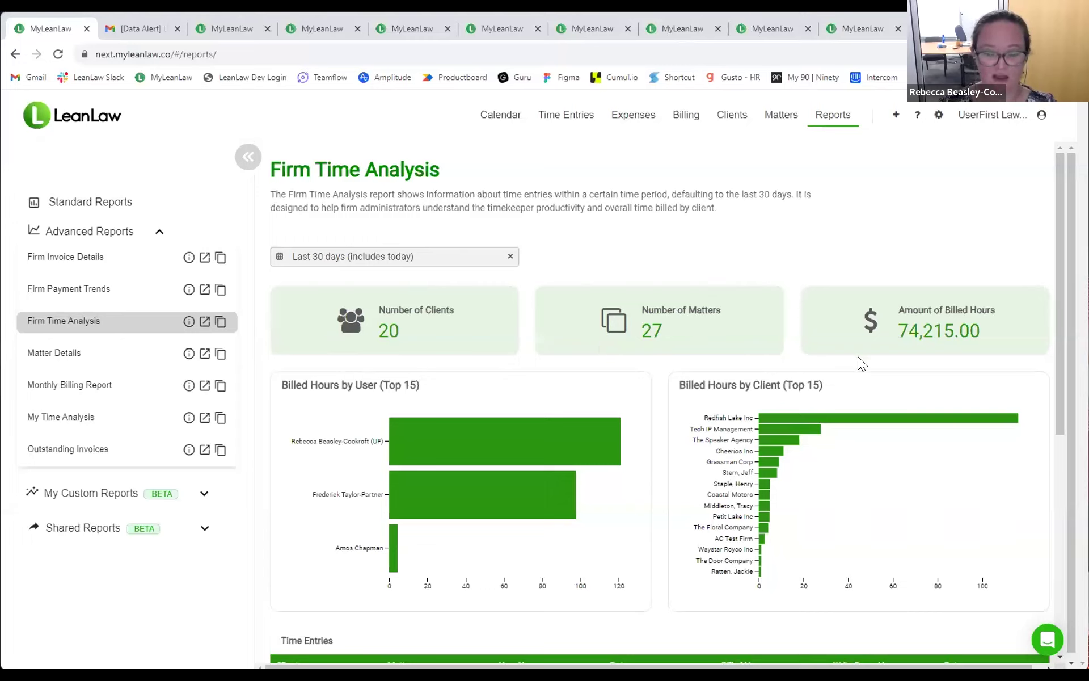
scroll(858, 357, down, 2)
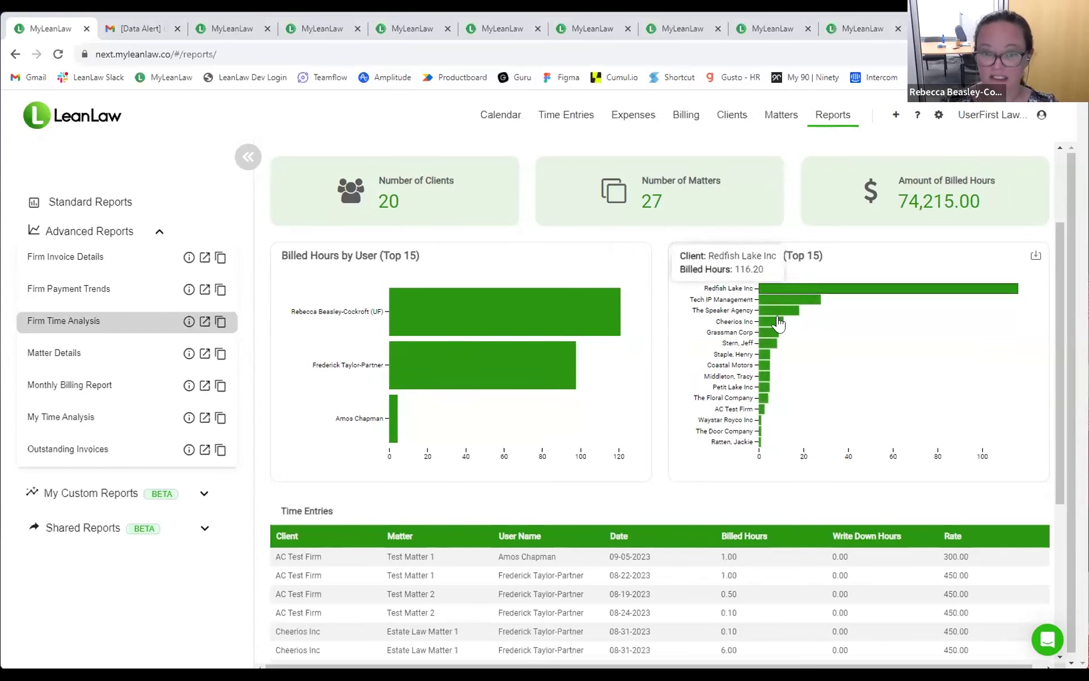
scroll(741, 489, down, 1)
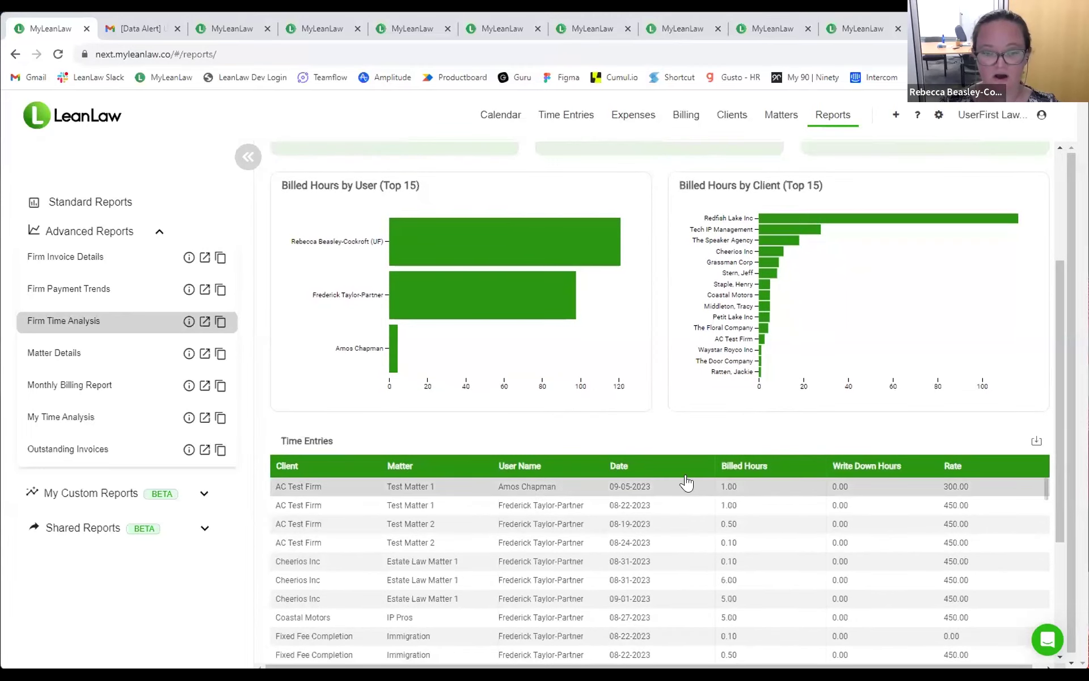
scroll(676, 572, down, 1)
scroll(676, 572, up, 2)
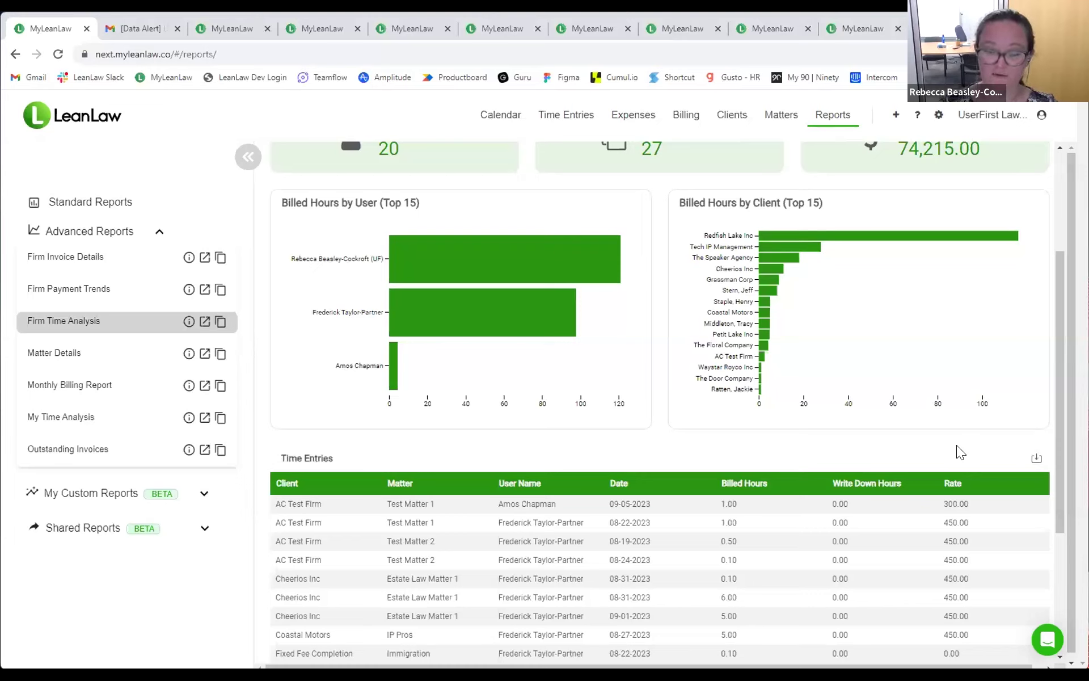
click(1037, 457)
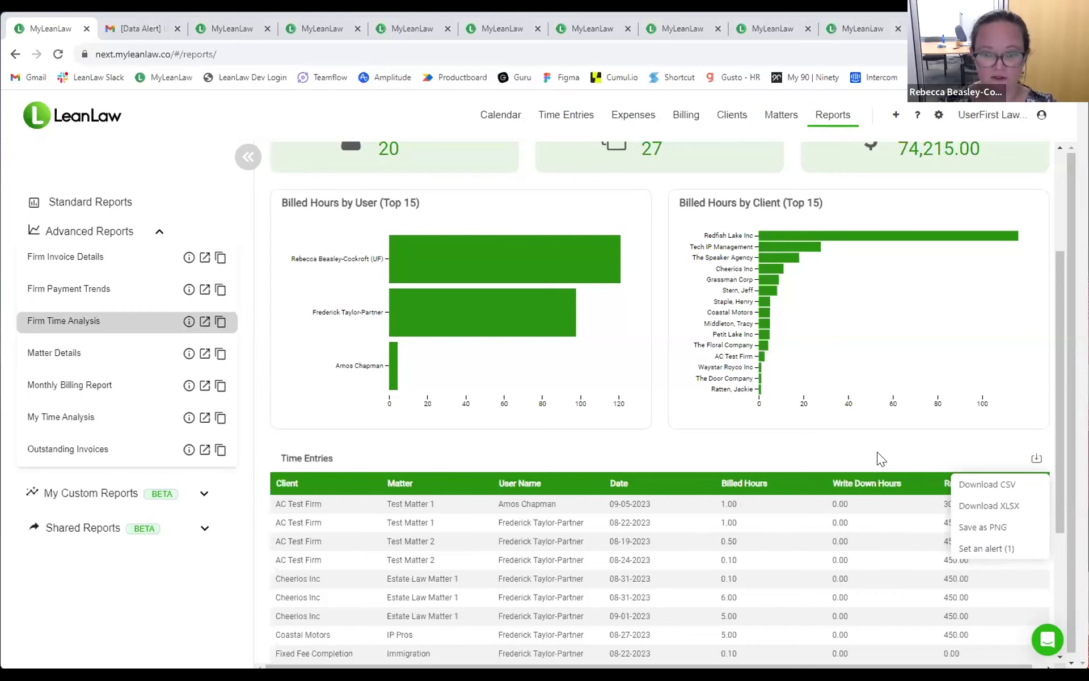
click(906, 441)
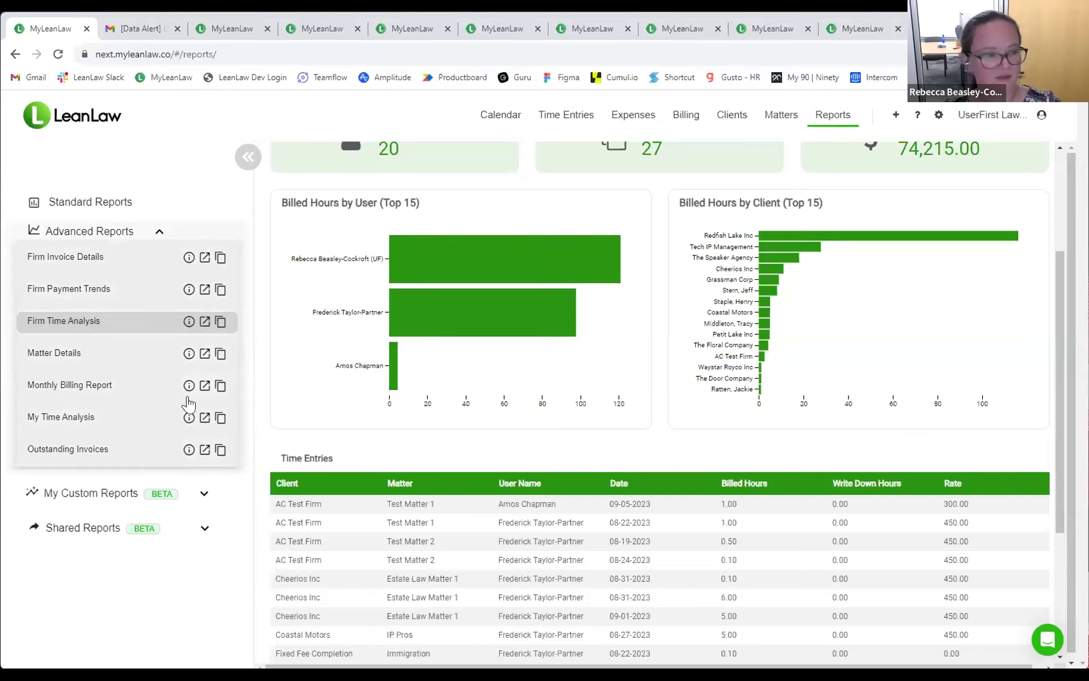
- Open the Matter Details report and review its matter filter and its Time, Expenses and Fixed Fees tables
click(78, 358)
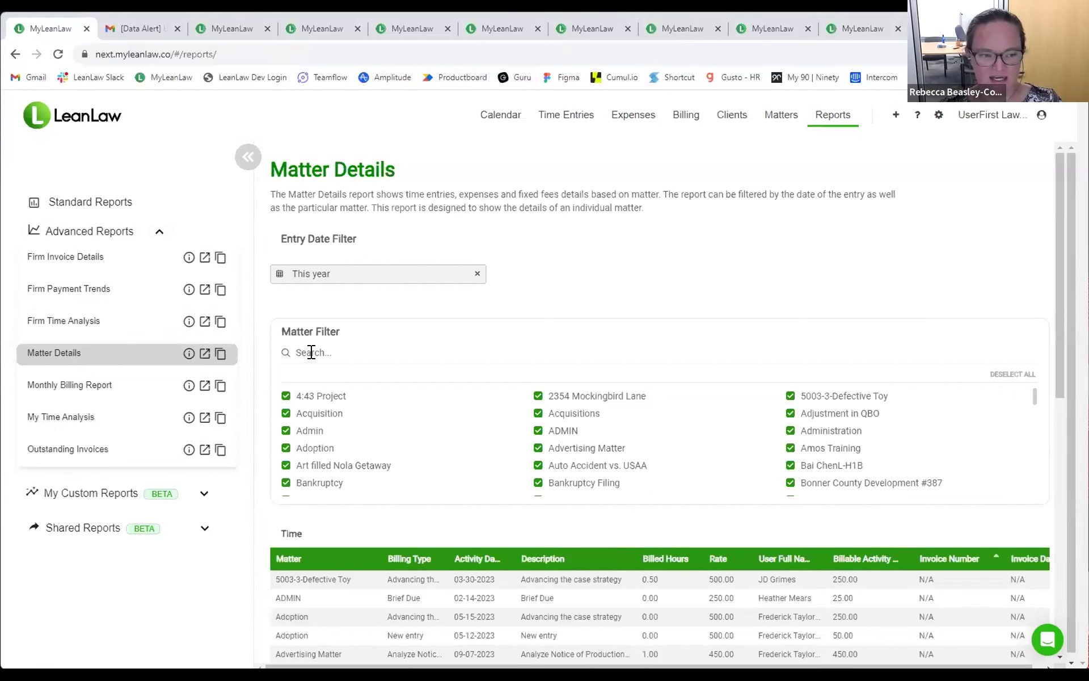
scroll(715, 242, down, 1)
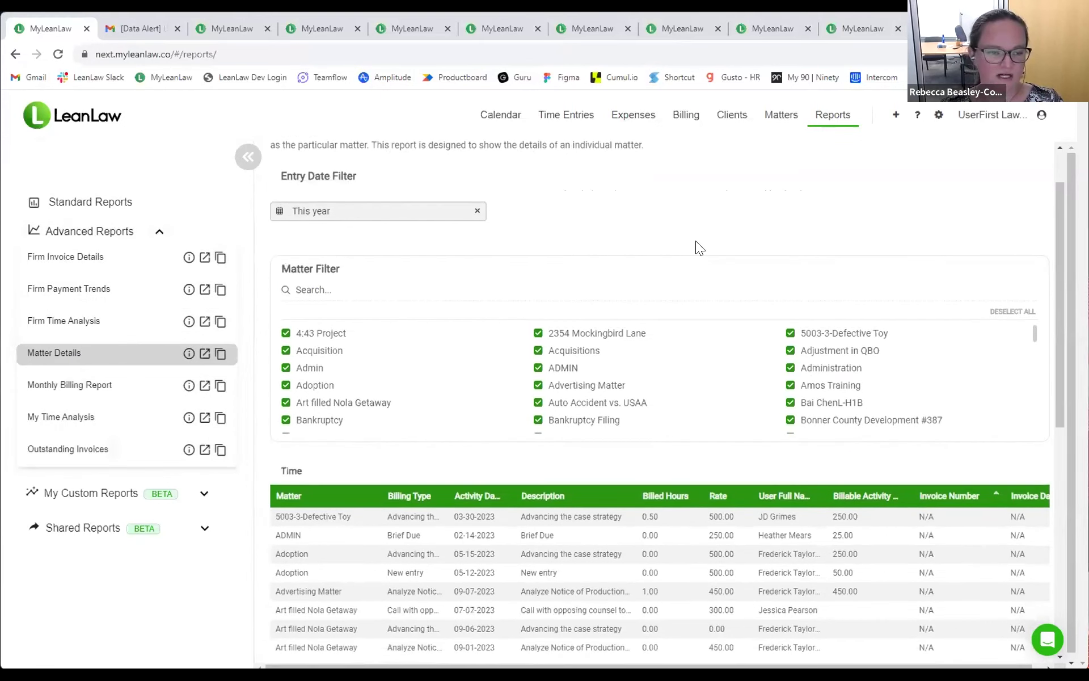
scroll(411, 370, down, 4)
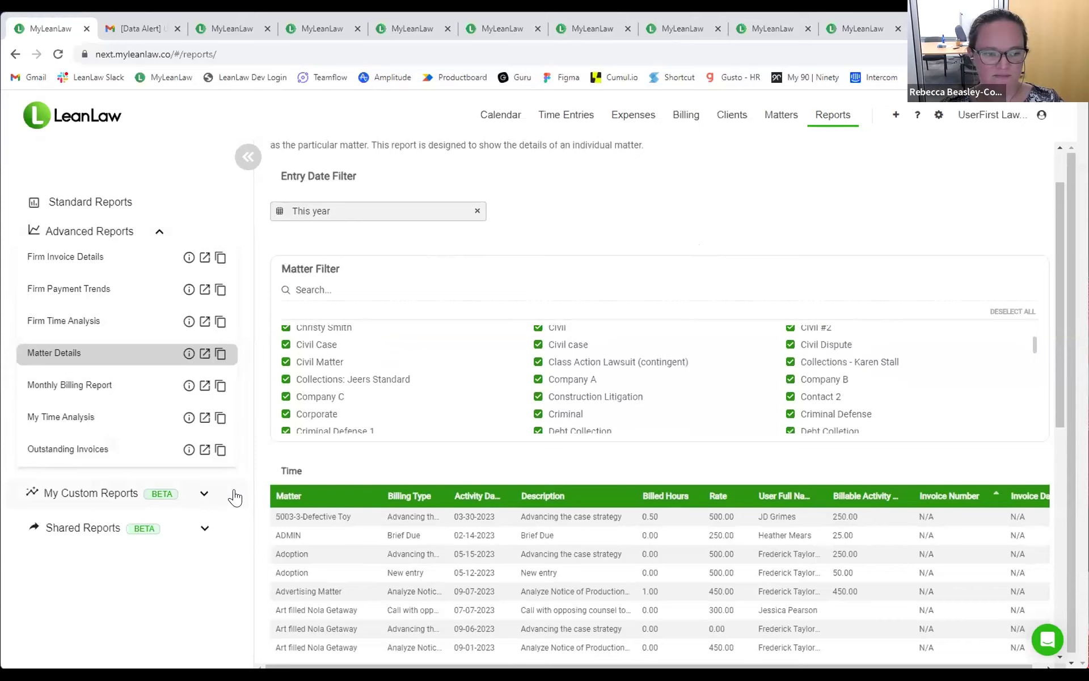
scroll(278, 464, down, 4)
scroll(263, 503, down, 4)
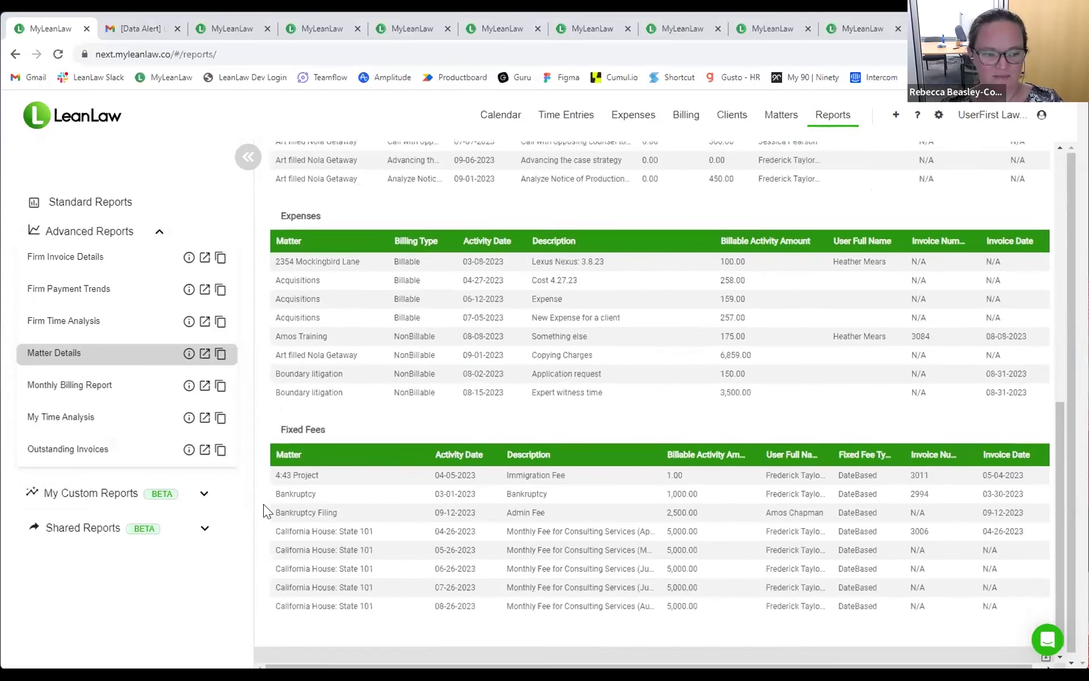
scroll(263, 504, up, 10)
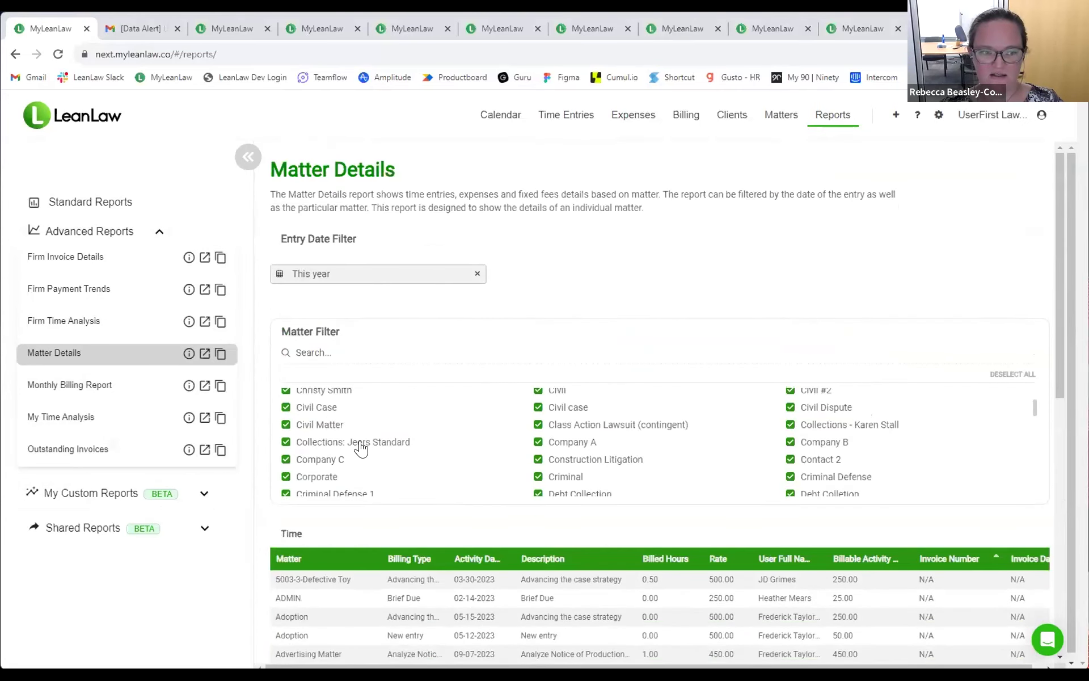
- Deselect all matters in the Matter Filter, search for "boundary" and select only Boundary litigation
click(1015, 376)
click(747, 353)
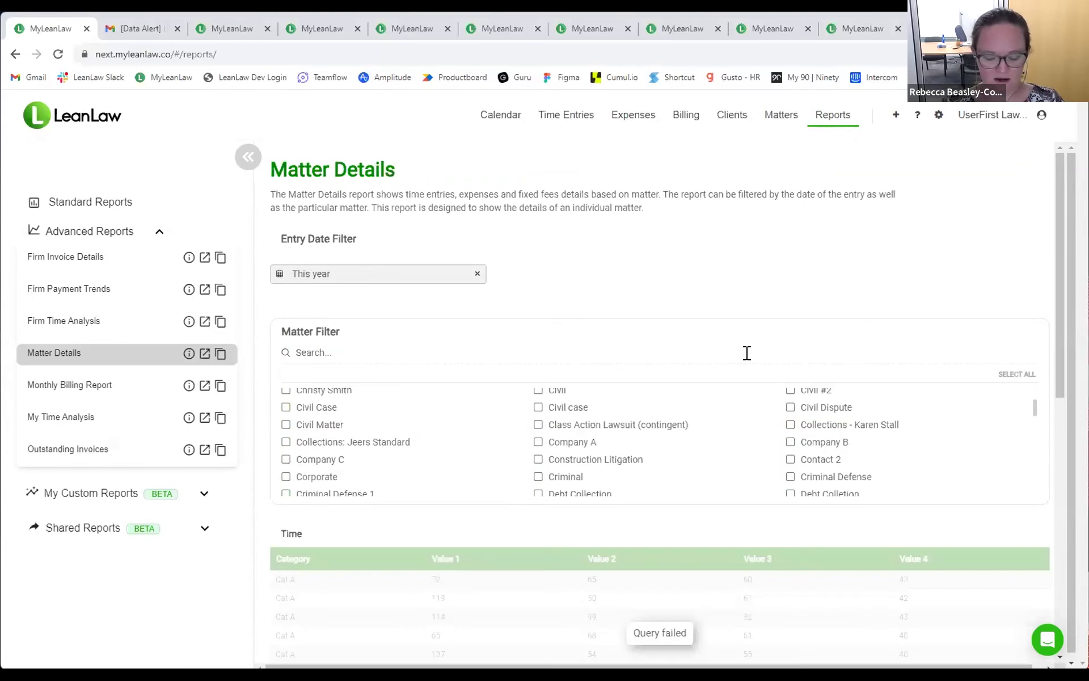
text(boundary)
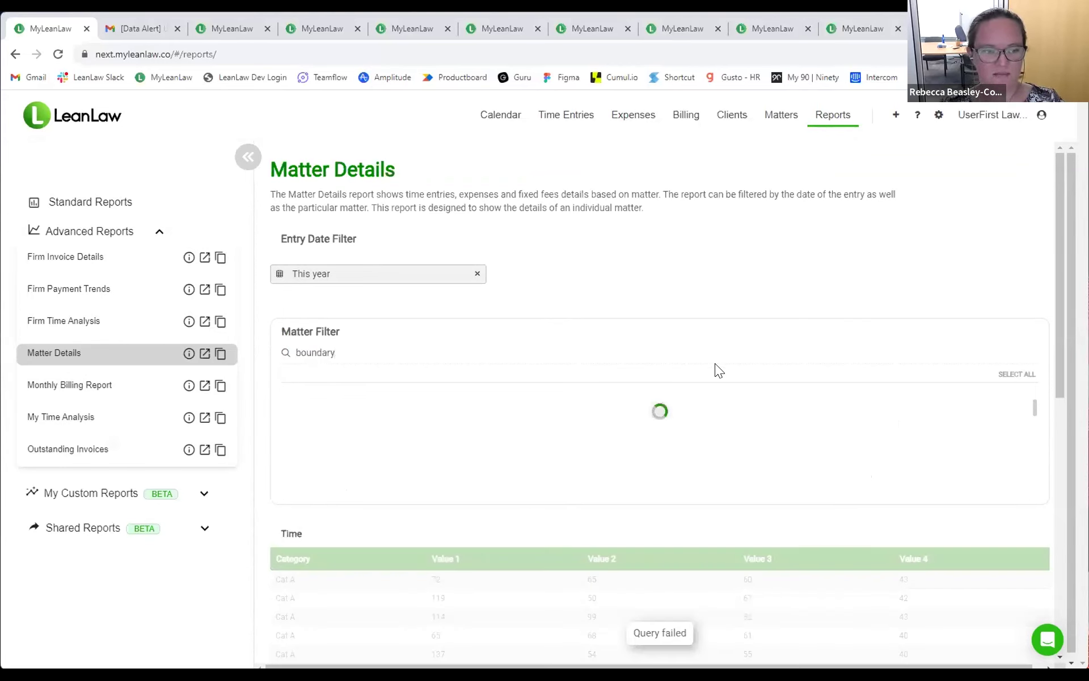
click(284, 395)
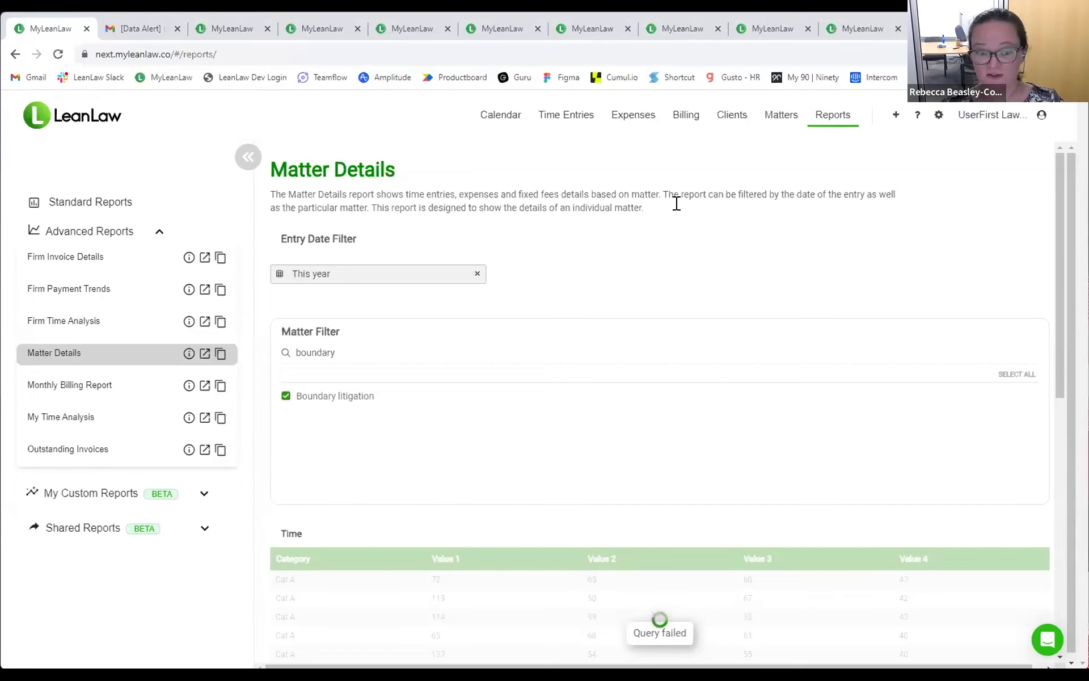
- Review the filtered Time and Expenses tables and show the export and alert options of the Time table
scroll(657, 280, down, 2)
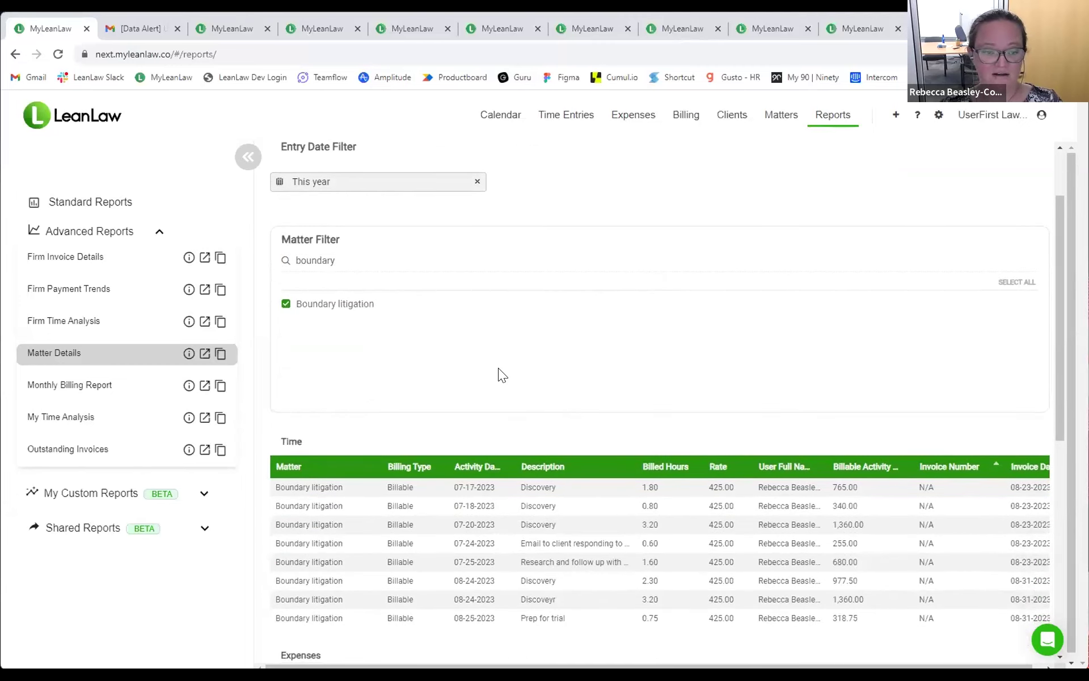
scroll(484, 433, down, 3)
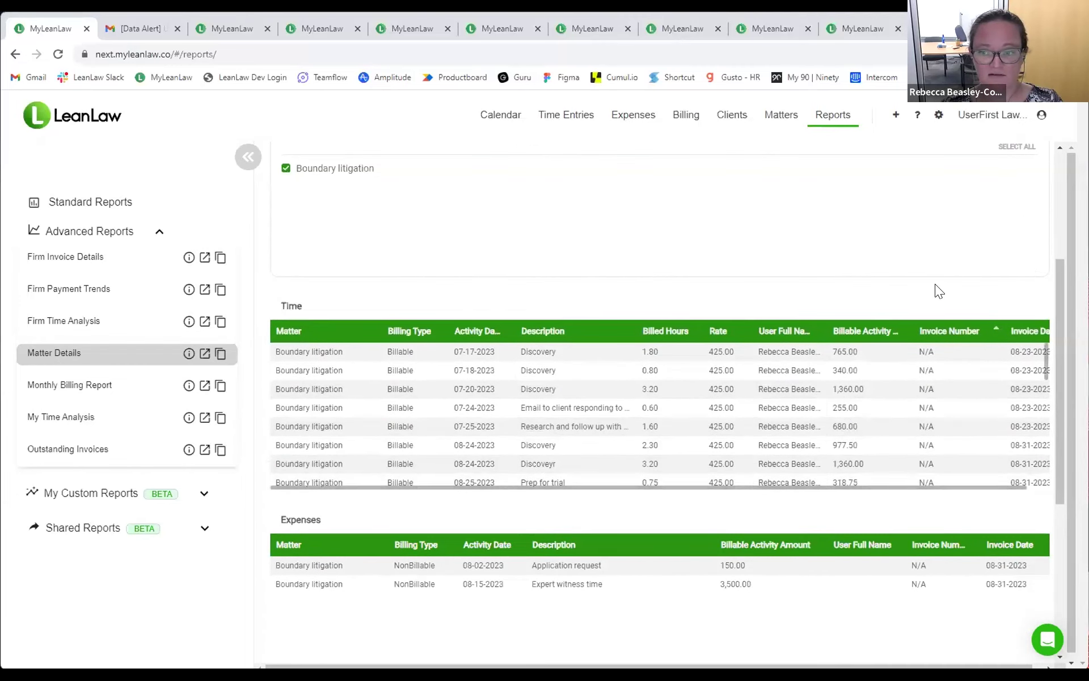
click(1034, 309)
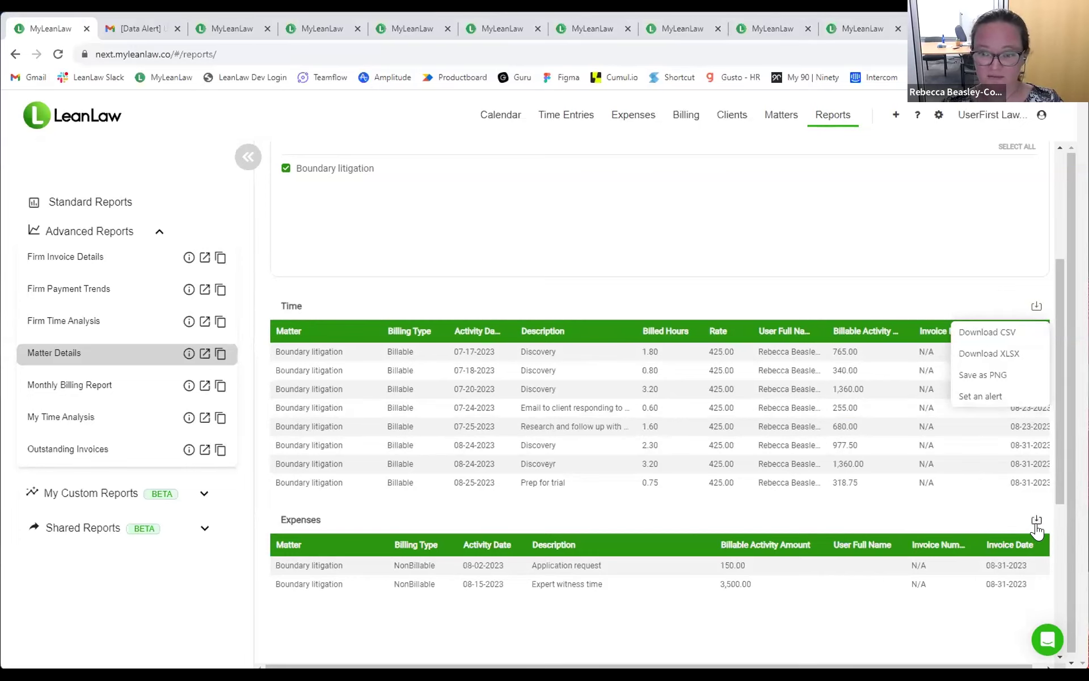
- Show the export and alert options of the Expenses table, then review the Fixed Fees section of the Matter Details report
click(1036, 519)
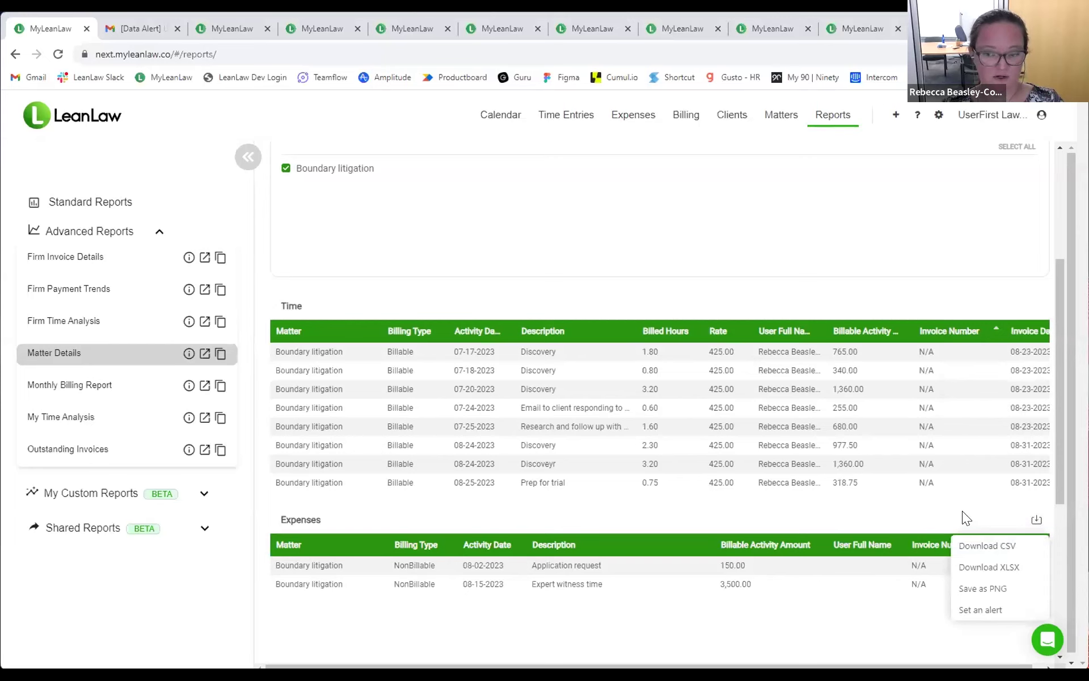
scroll(962, 510, down, 5)
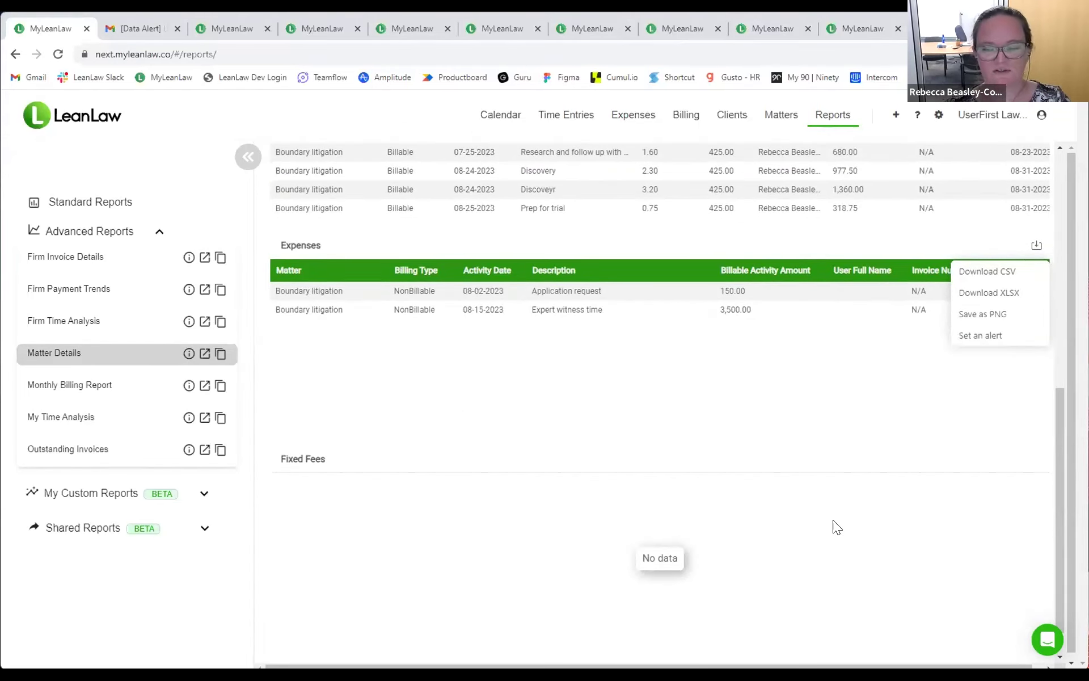
click(885, 446)
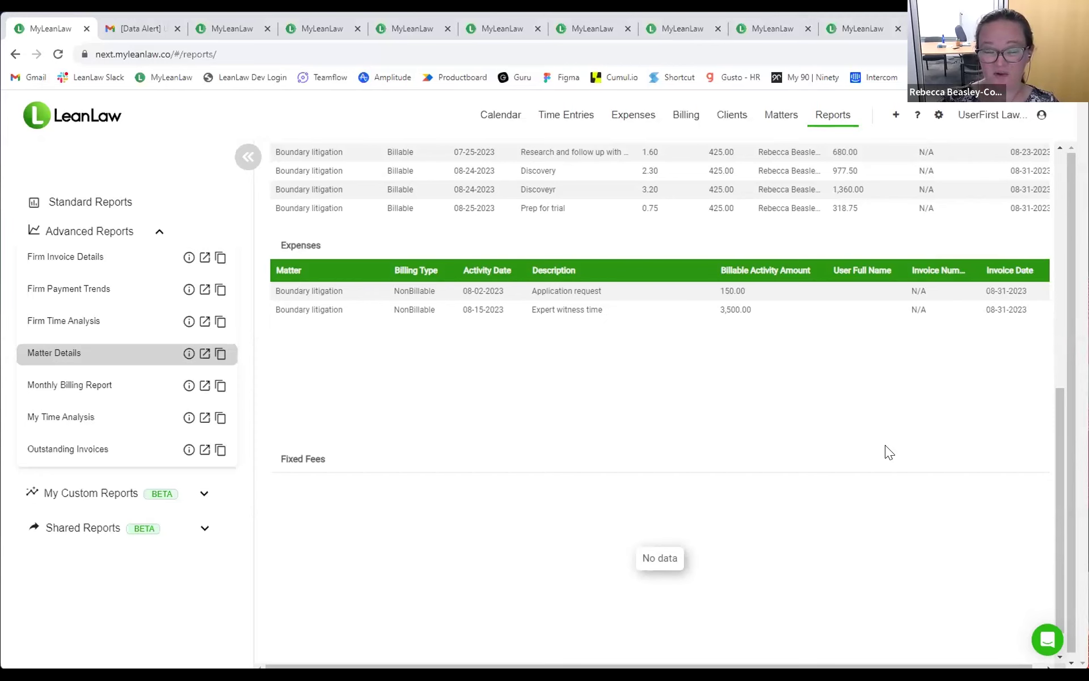
scroll(885, 445, up, 10)
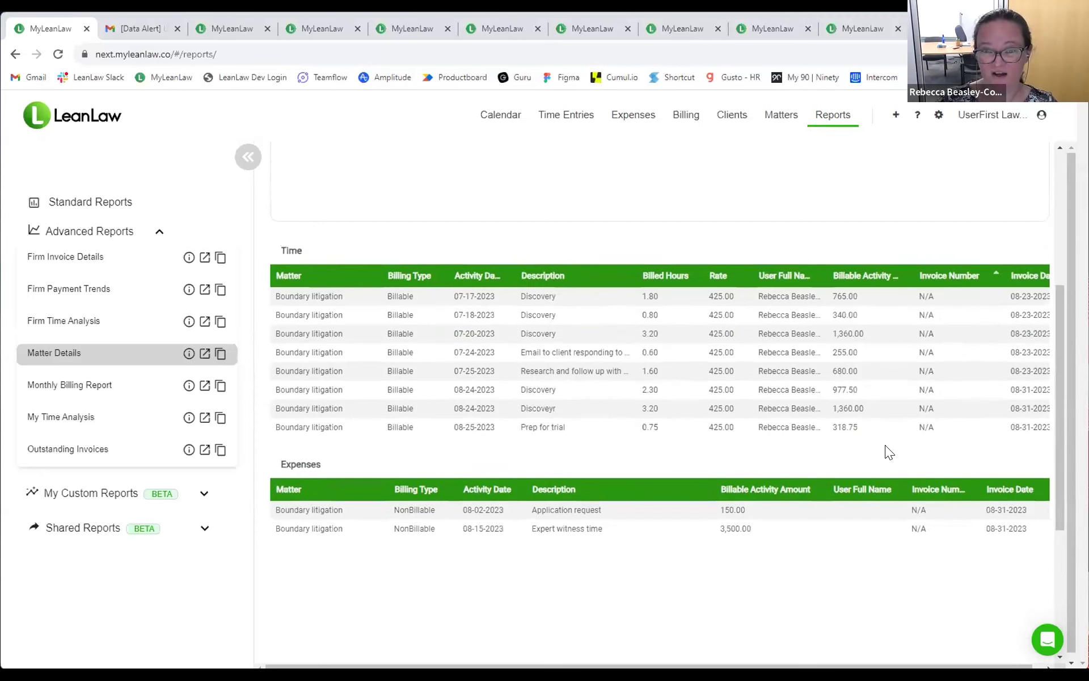
scroll(890, 452, up, 1)
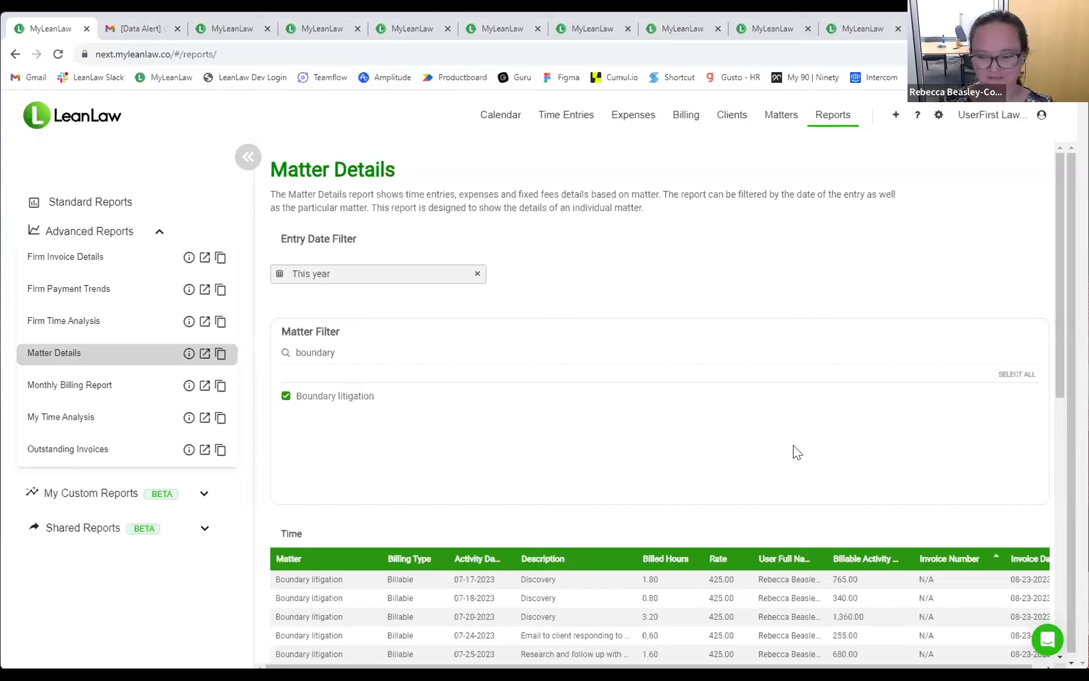
- Open the Monthly Billing Report, search the Client Filter for "redfish" and select only Redfish Lake Inc
click(67, 389)
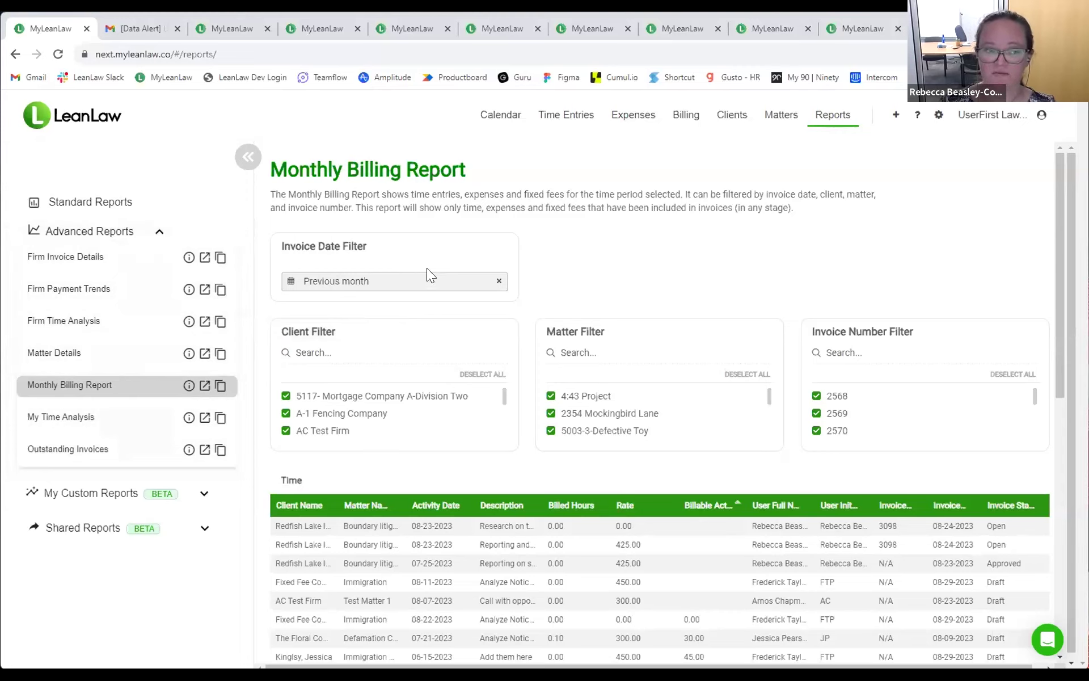
click(319, 352)
text(redfish)
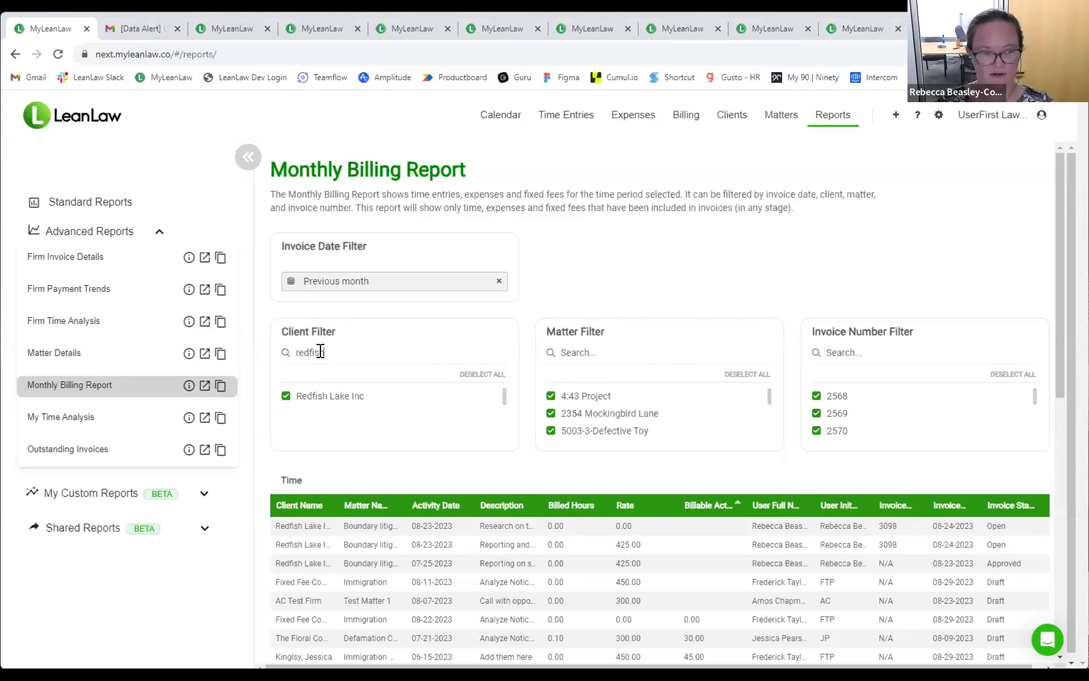
click(476, 375)
click(295, 396)
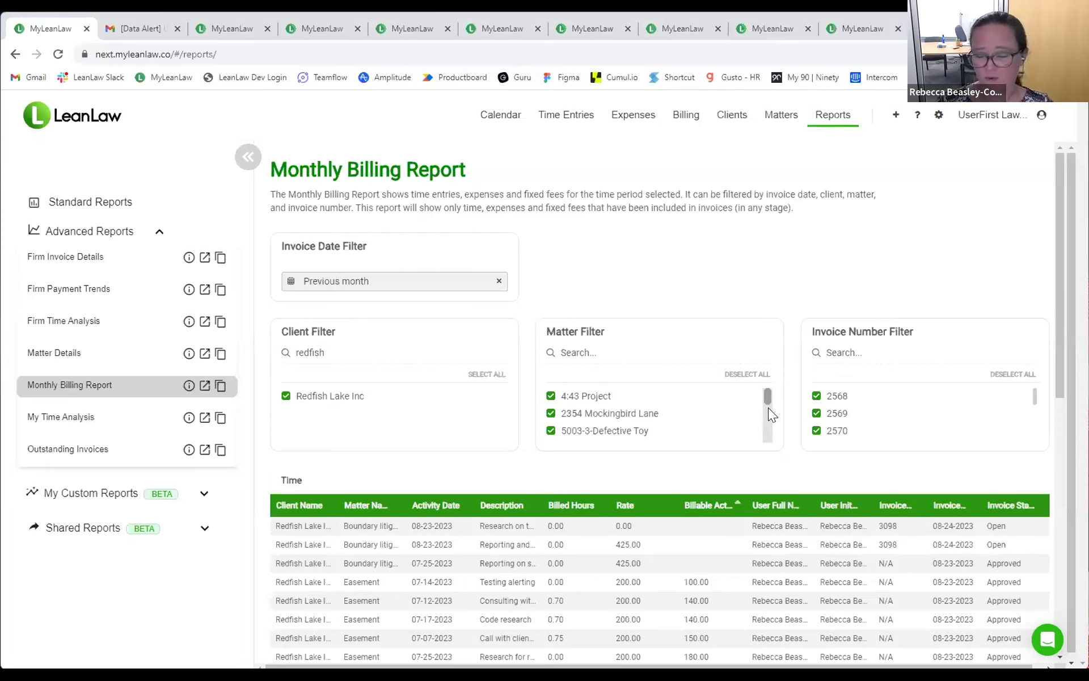
- Review the filtered Time, Expenses and Fixed Fees tables of the Monthly Billing Report
scroll(749, 482, down, 5)
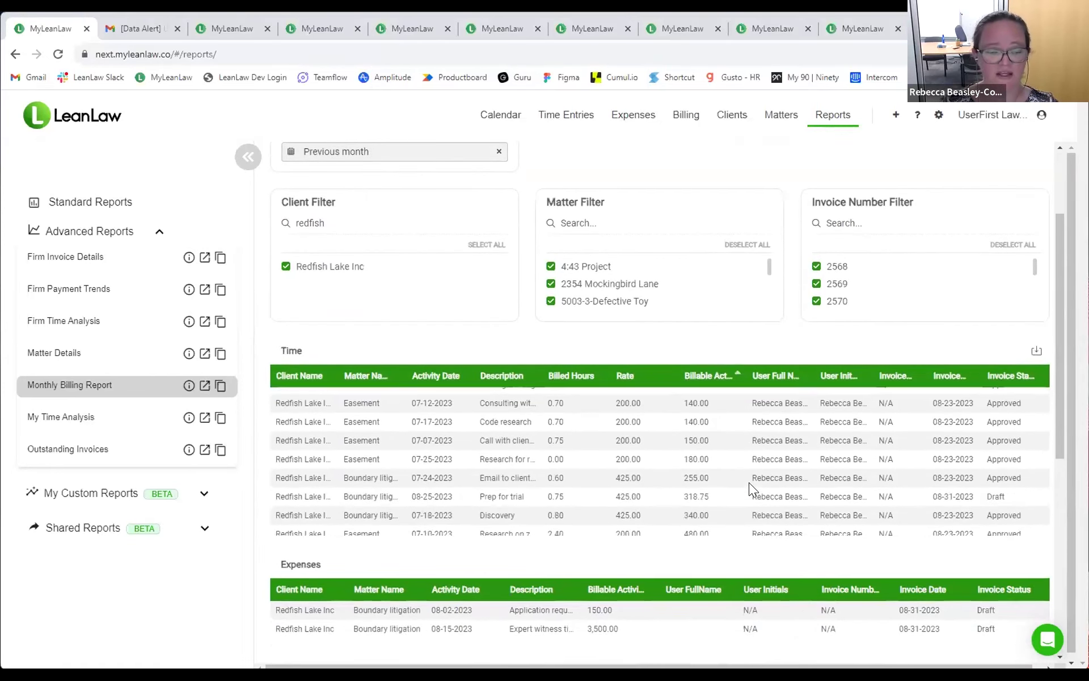
scroll(698, 549, down, 5)
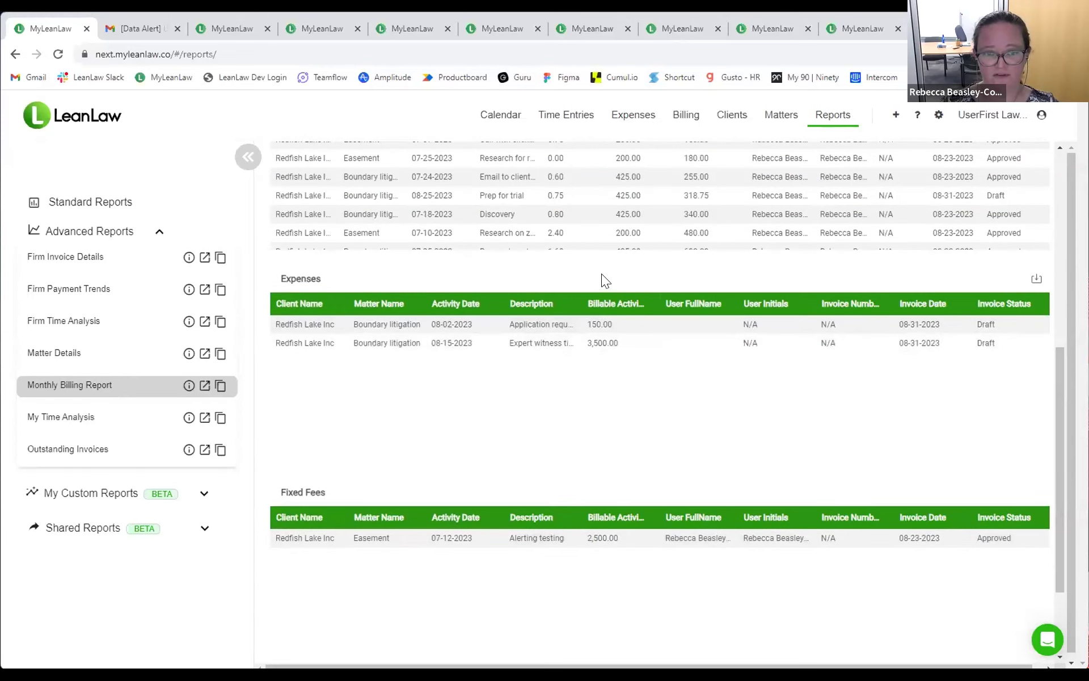
scroll(602, 273, up, 10)
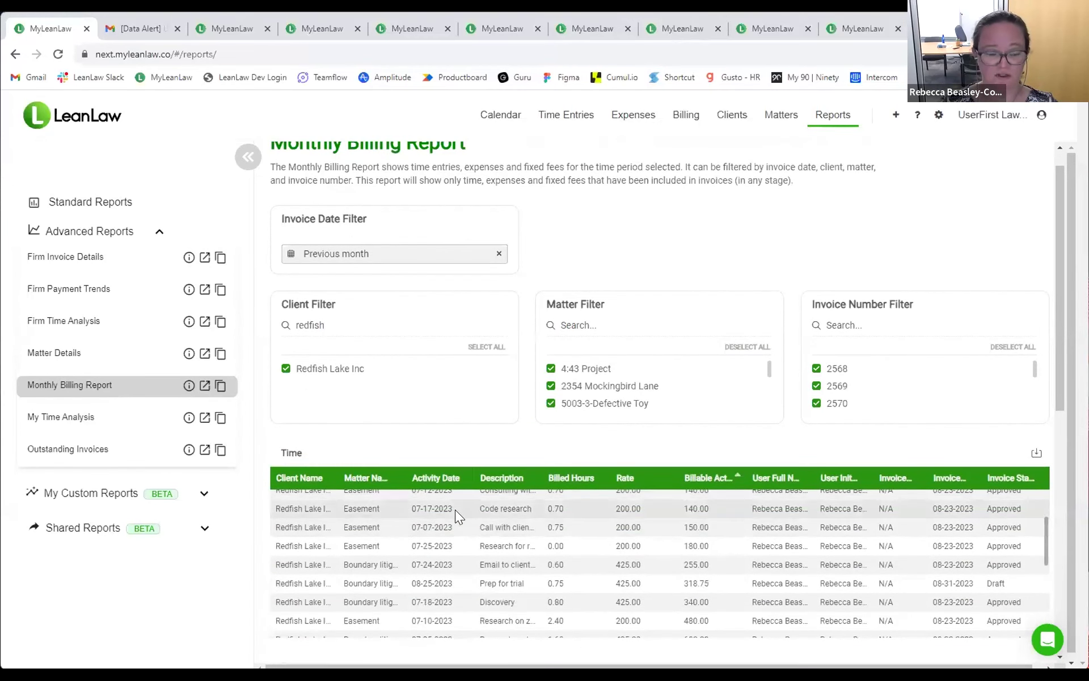
scroll(554, 549, up, 1)
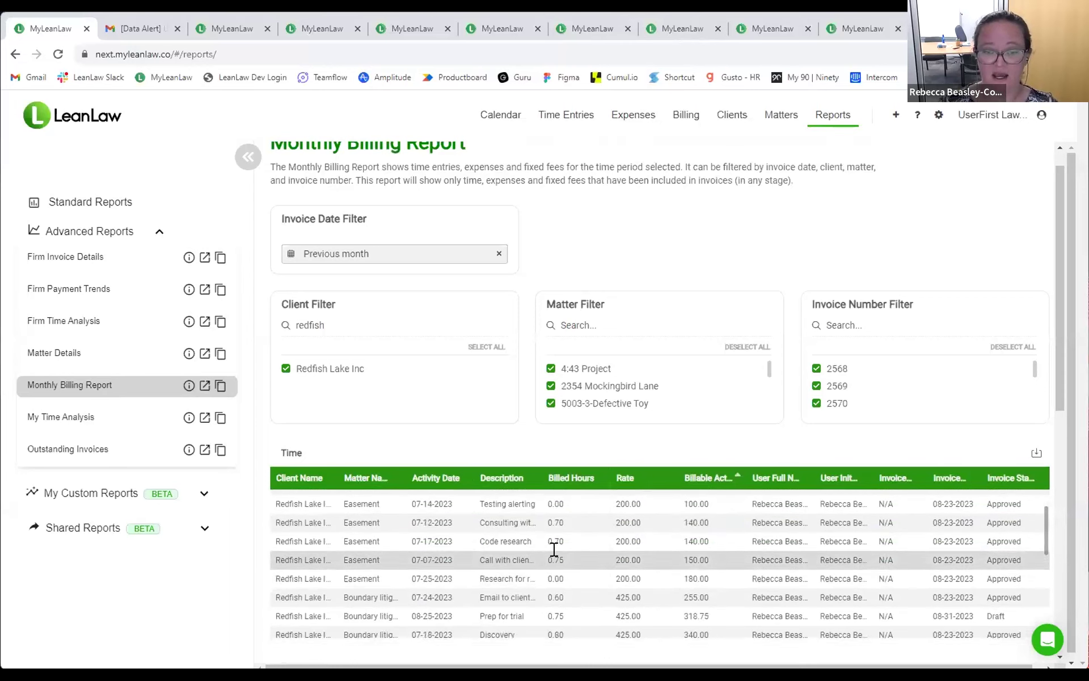
scroll(555, 549, up, 3)
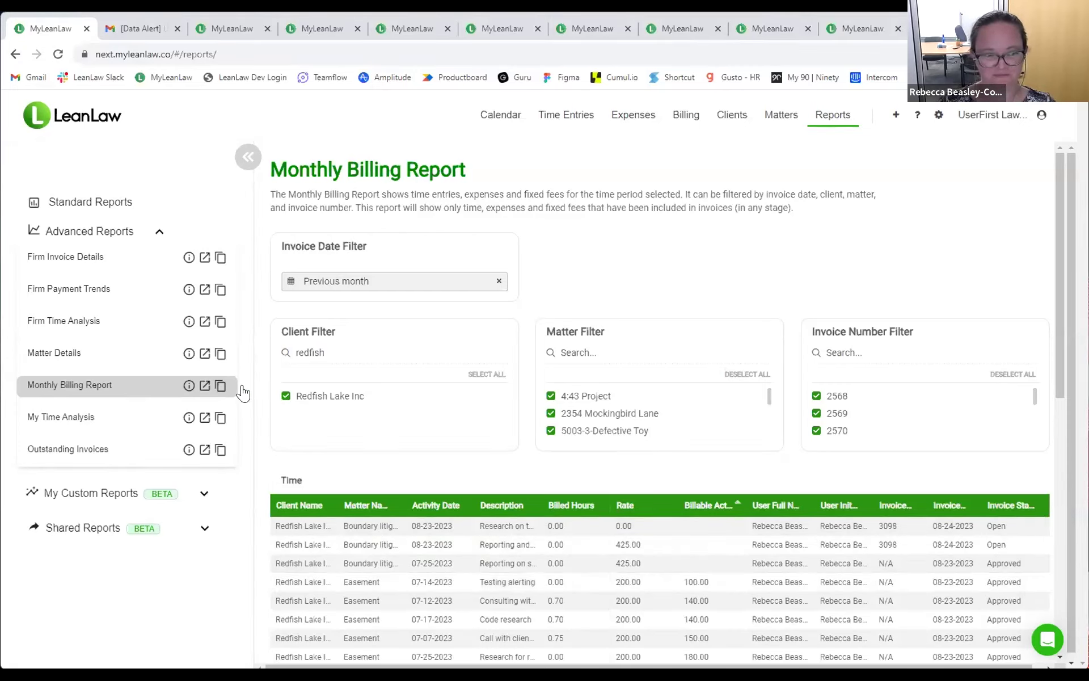
- Open the My Time Analysis report and set its date range to Last 30 days (includes today)
click(83, 421)
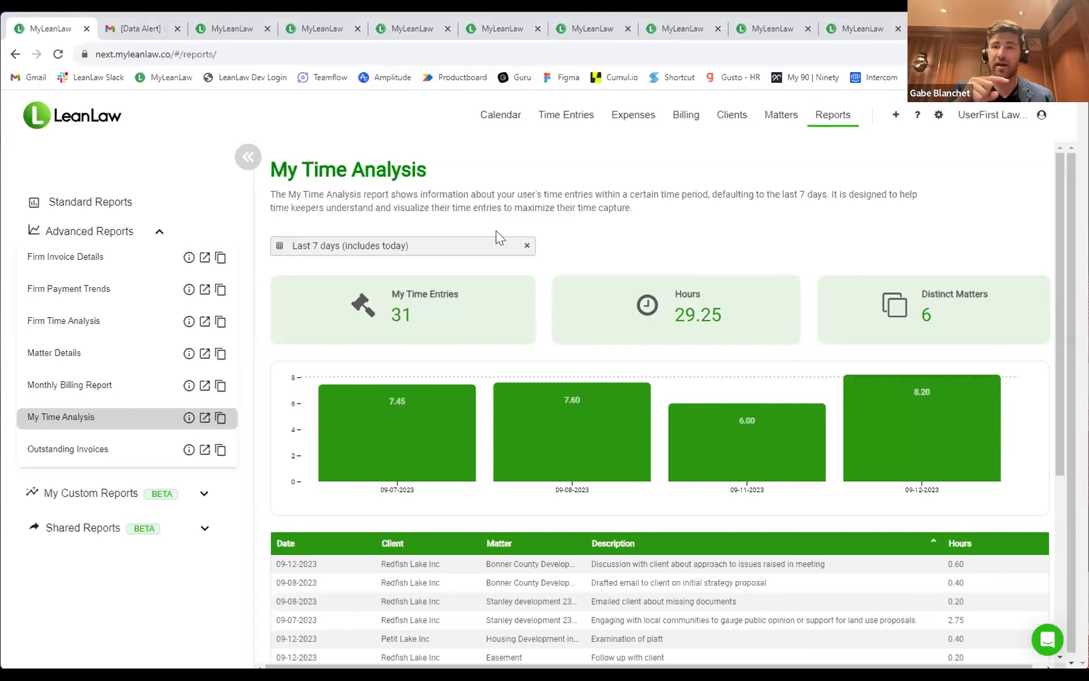
click(476, 246)
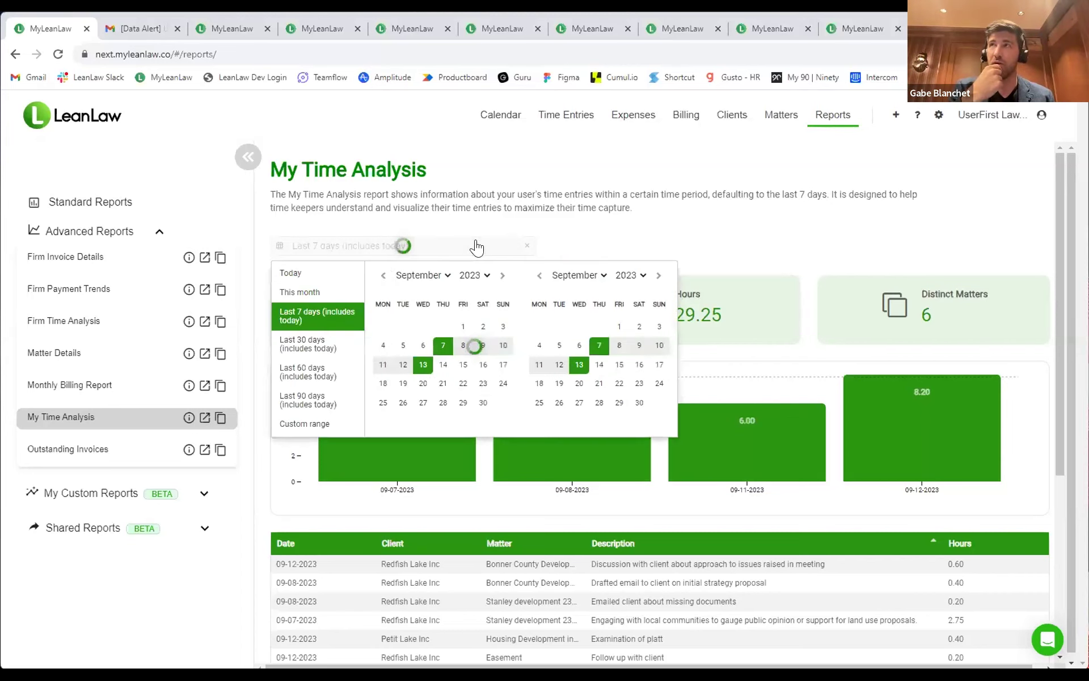
click(330, 344)
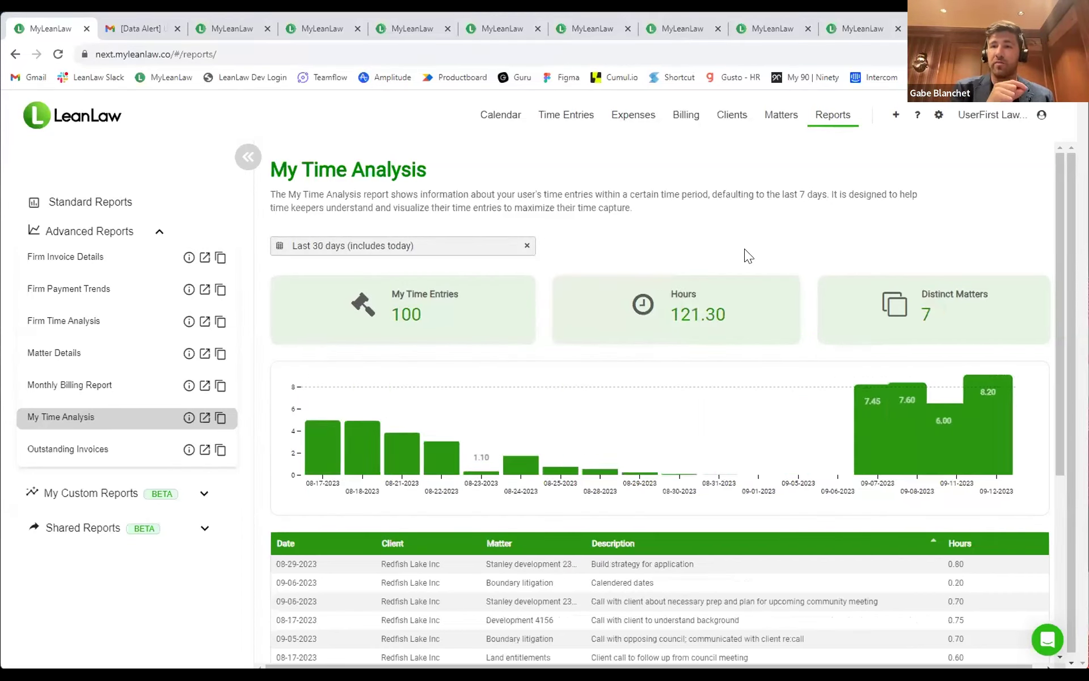
- Examine the daily hours chart and the time entries table of the My Time Analysis report
mouse_move(797, 429)
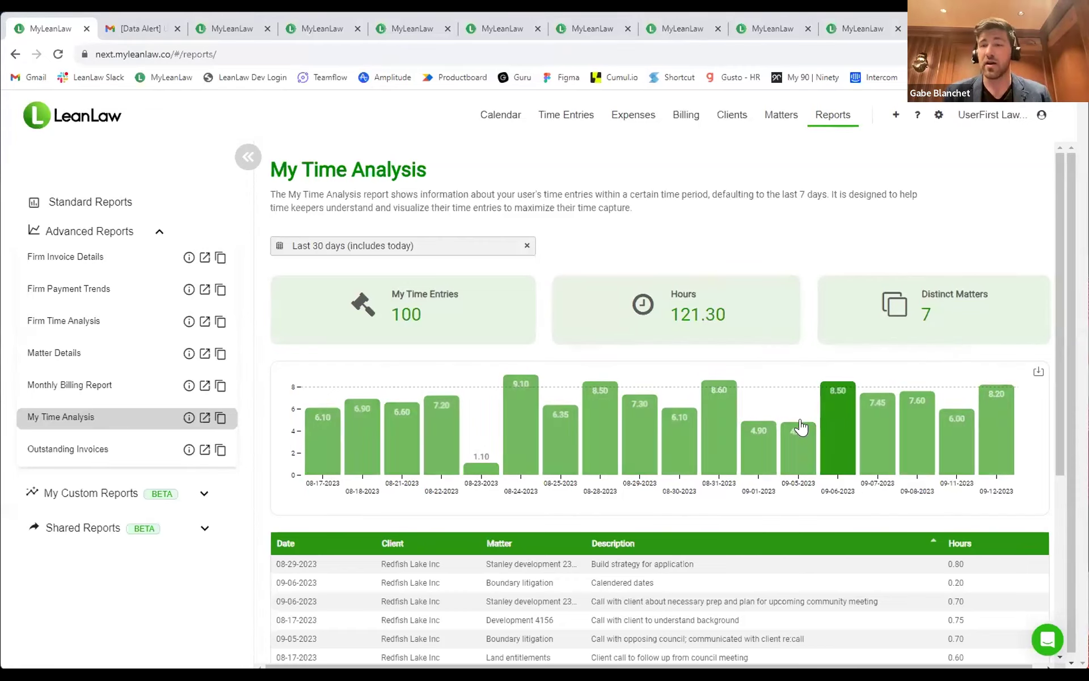
mouse_move(777, 438)
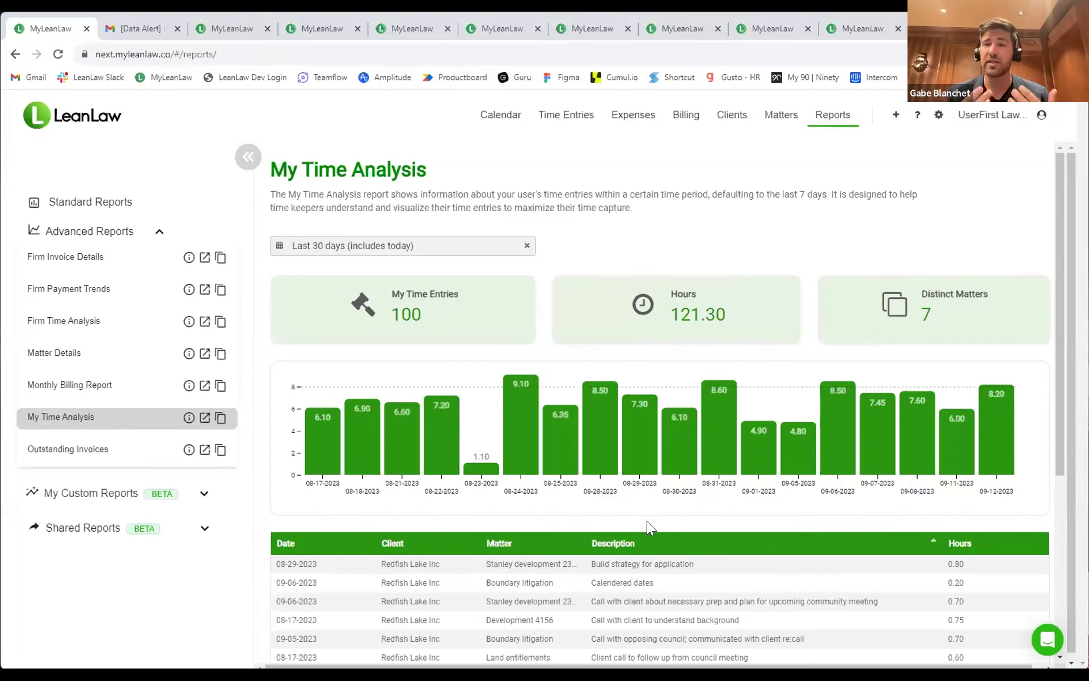
scroll(647, 526, down, 2)
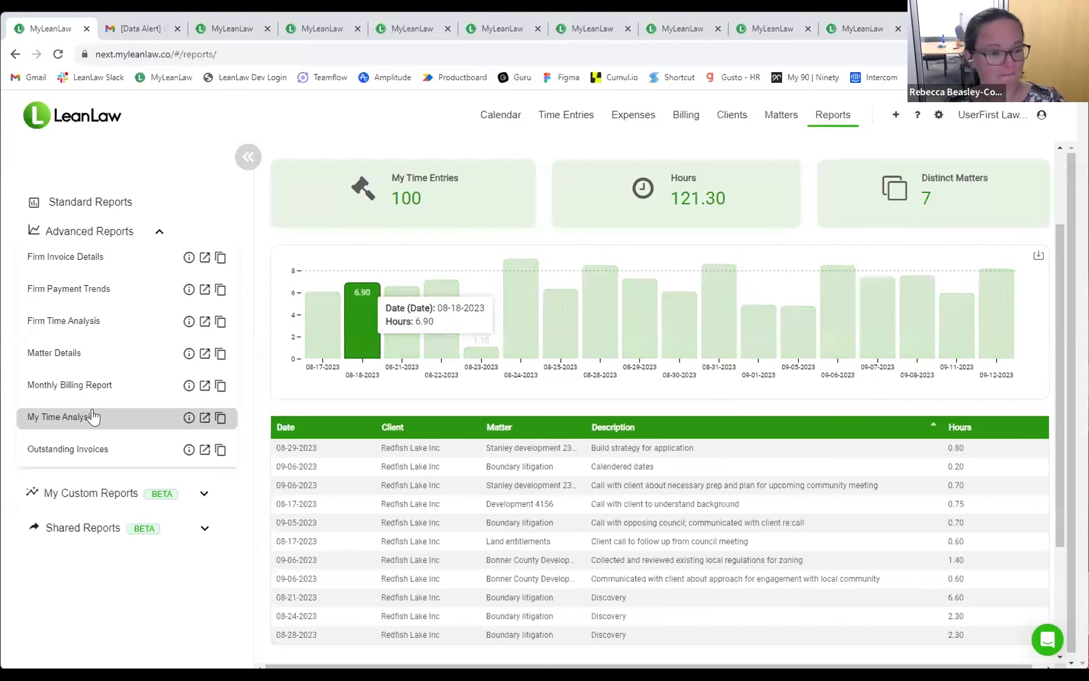
- Open the Outstanding Invoices report and review its client balance charts and Invoice Data table
click(50, 453)
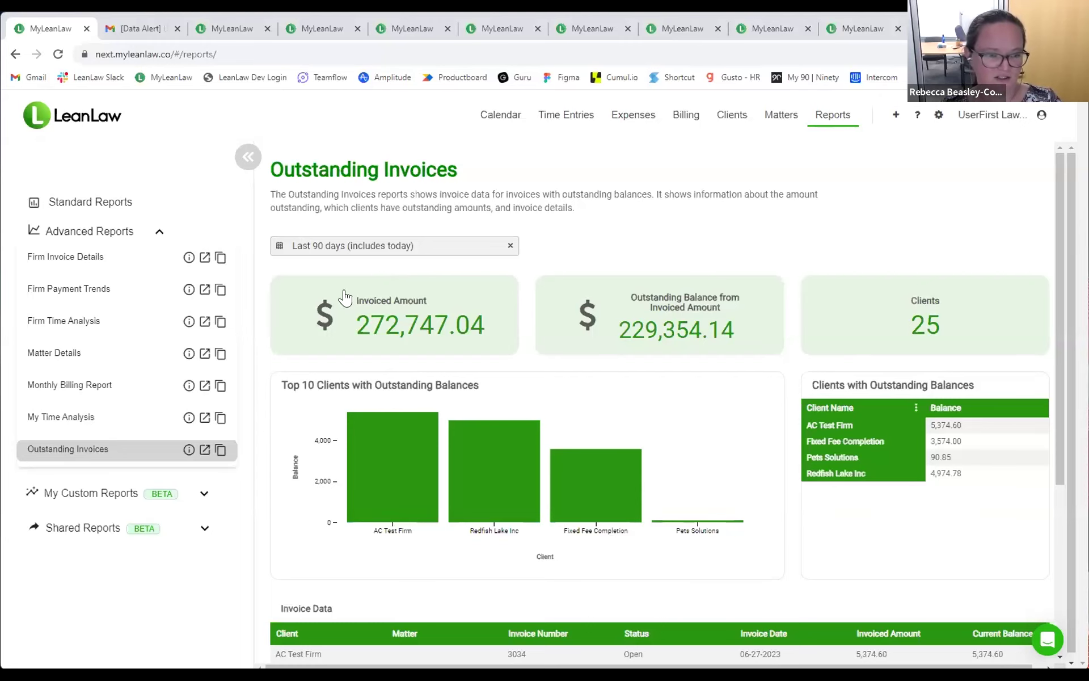
scroll(327, 489, down, 4)
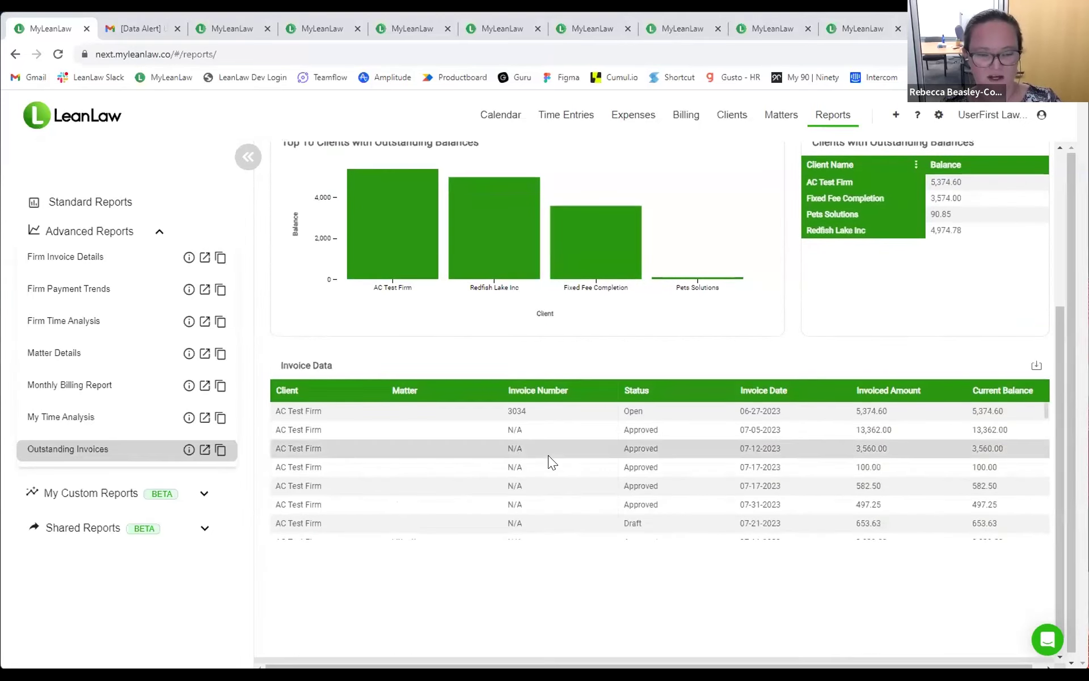
scroll(519, 523, up, 4)
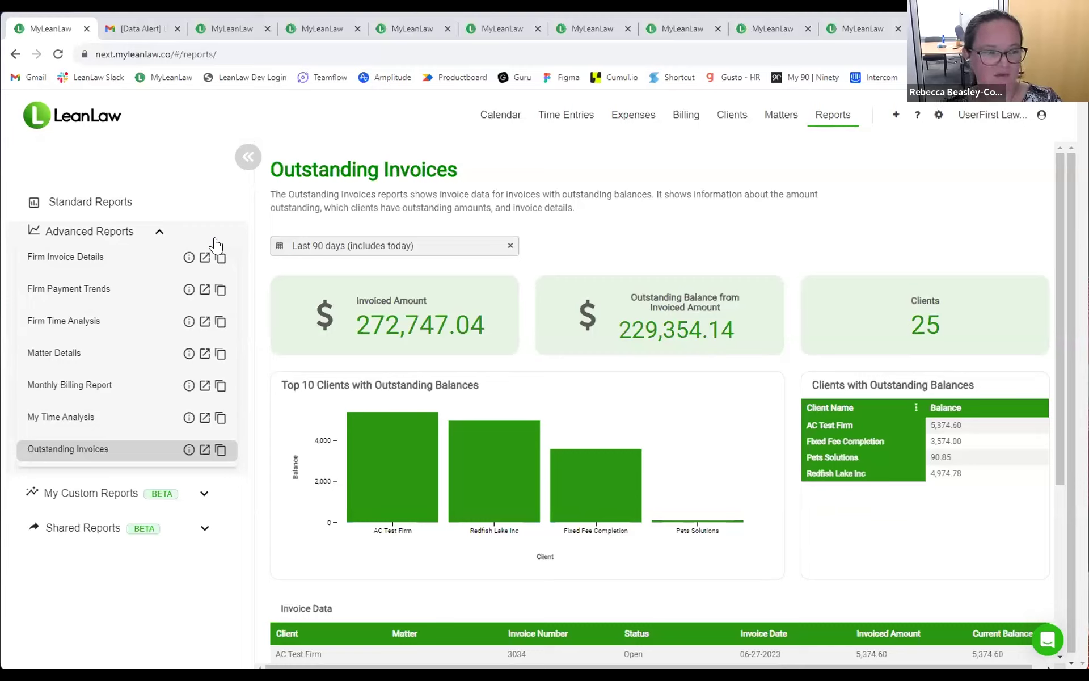
- Collapse the Advanced Reports list, expand My Custom Reports and create a new custom dashboard
click(158, 234)
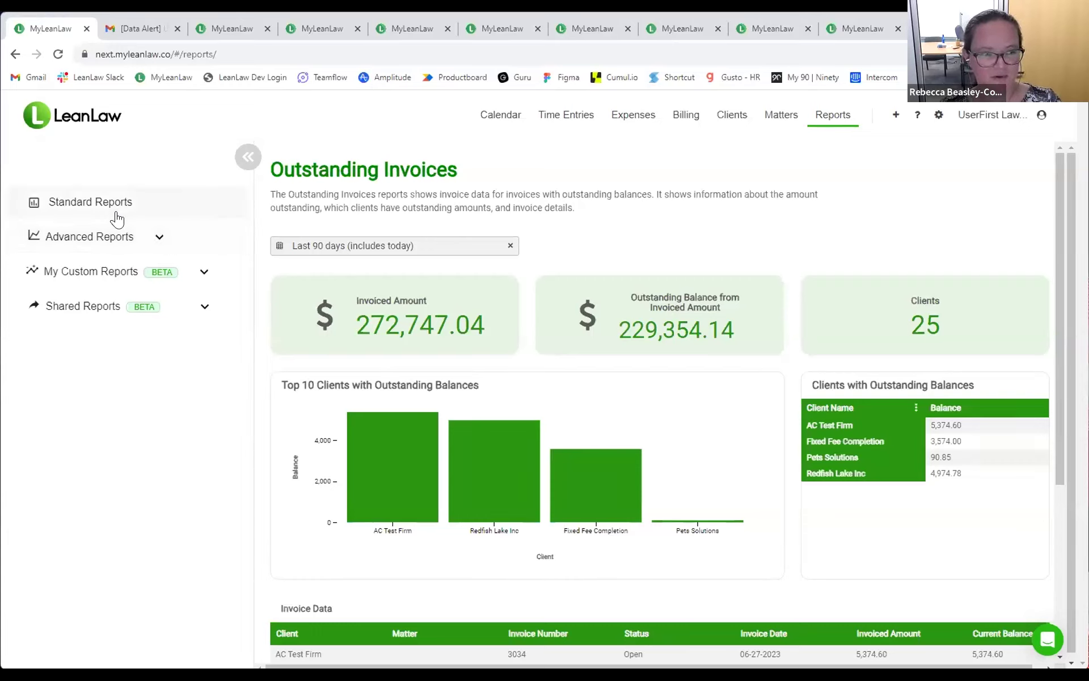
click(204, 274)
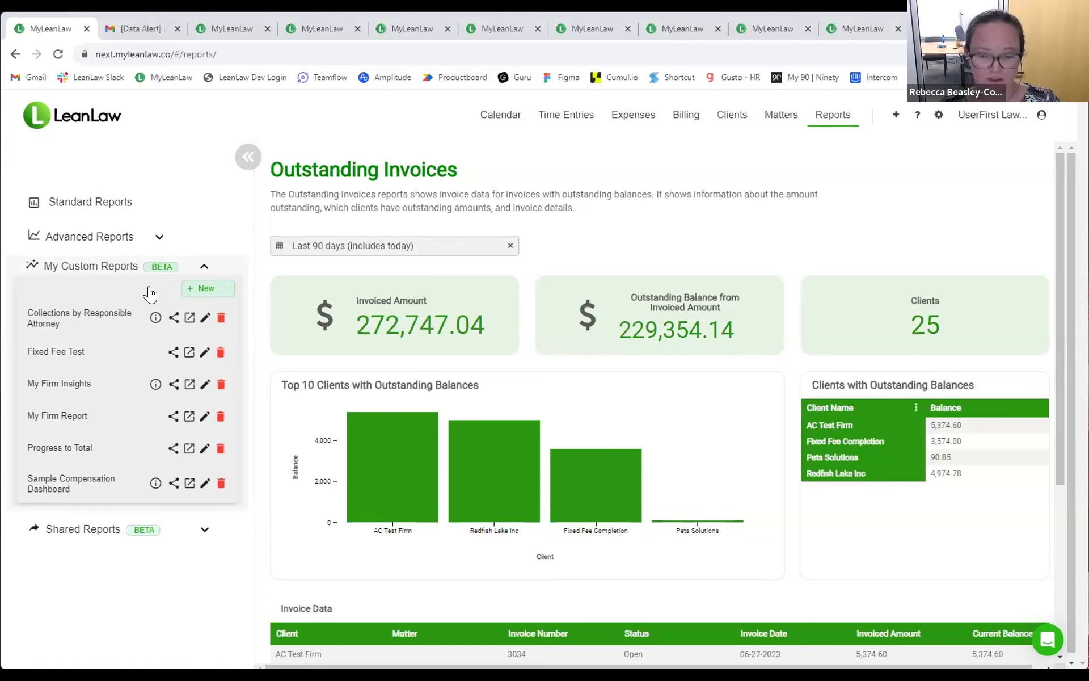
click(203, 289)
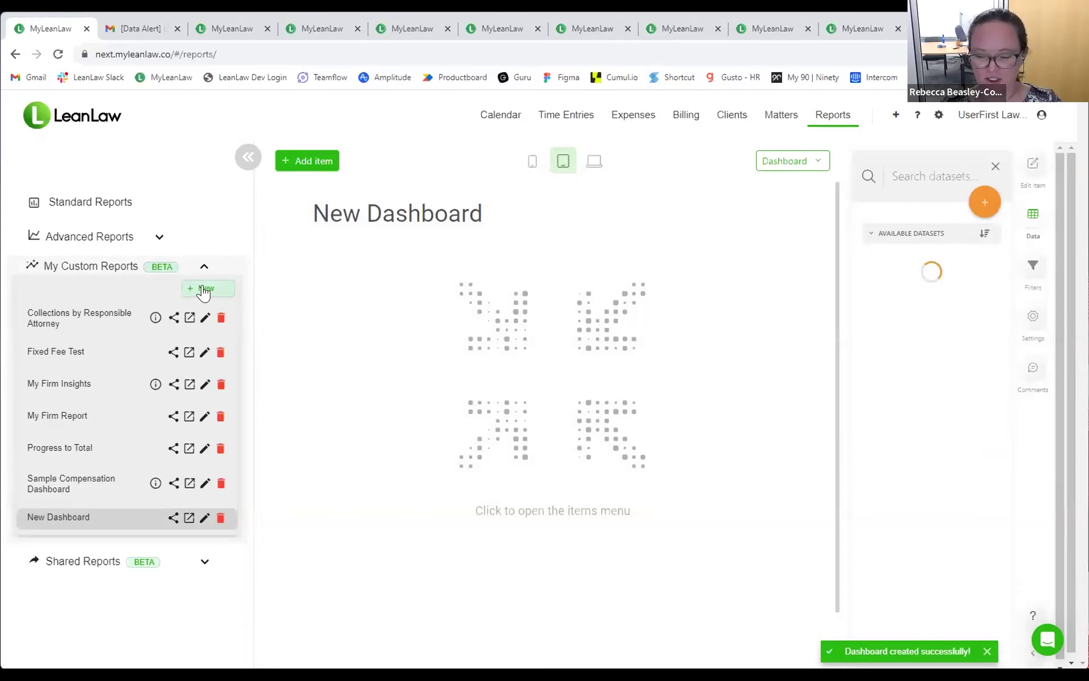
- Title the new dashboard with the owner's first name in possessive form followed by "Dashboard"
click(342, 207)
text(Rebe)
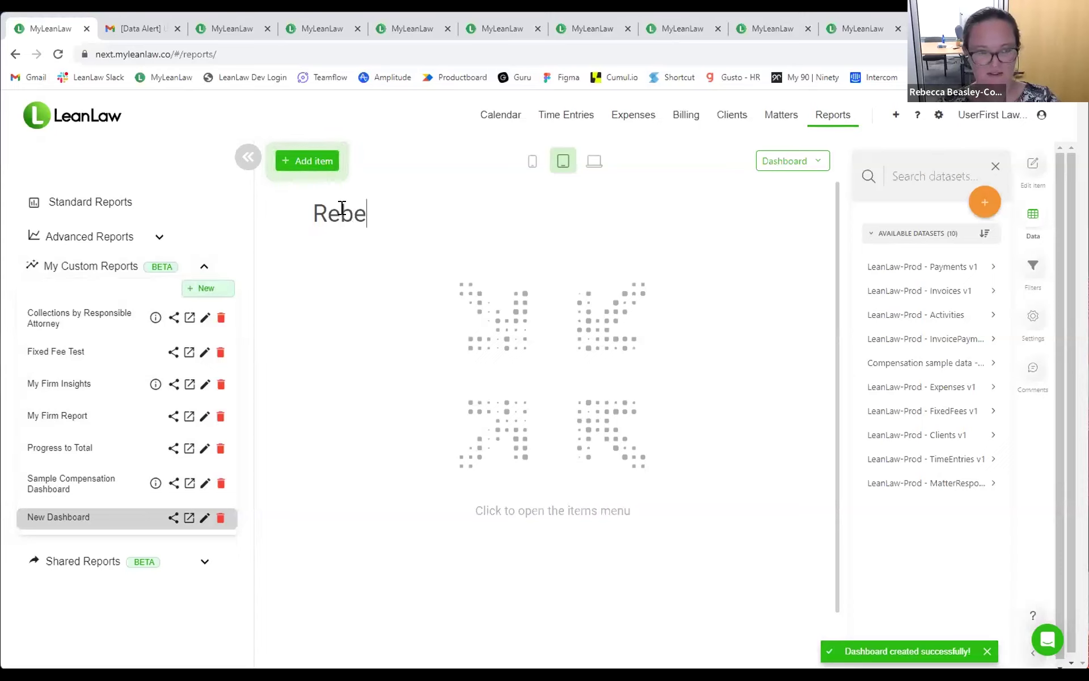
text(cca's Dash)
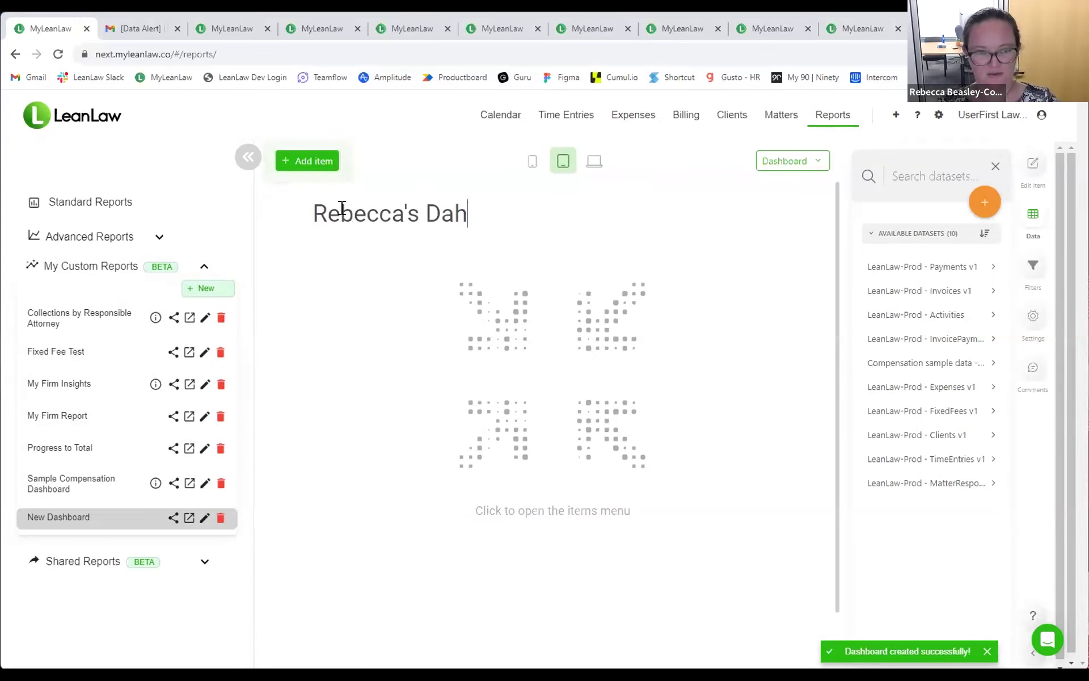
key(BackSpace)
text(shboard)
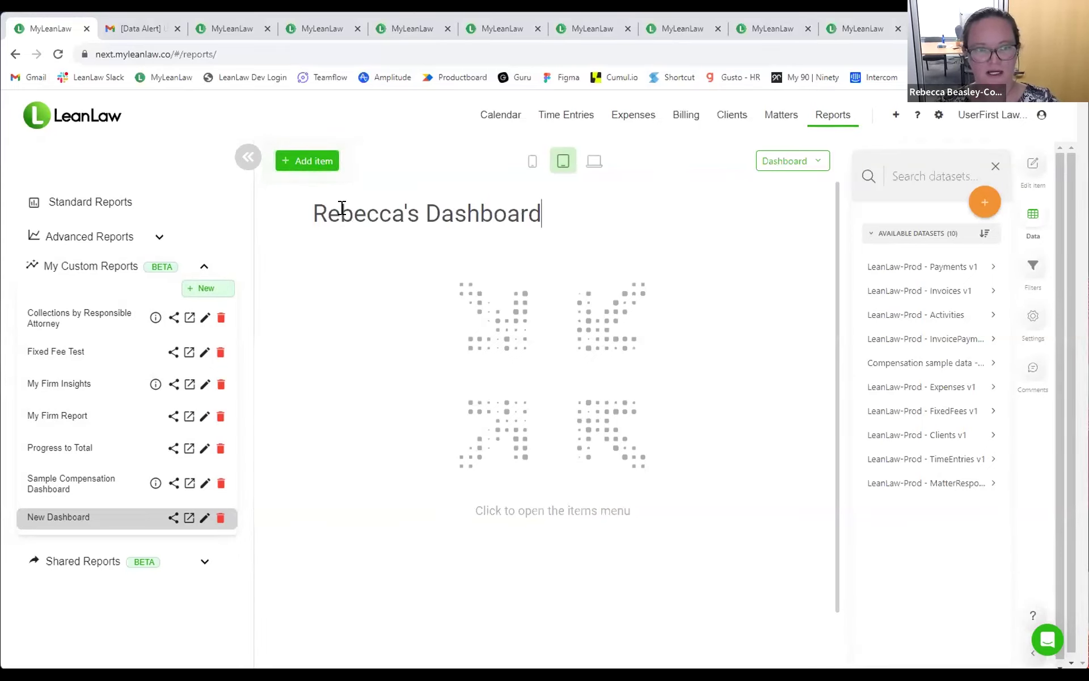
- Add a data table and a bar chart to the dashboard canvas
click(301, 163)
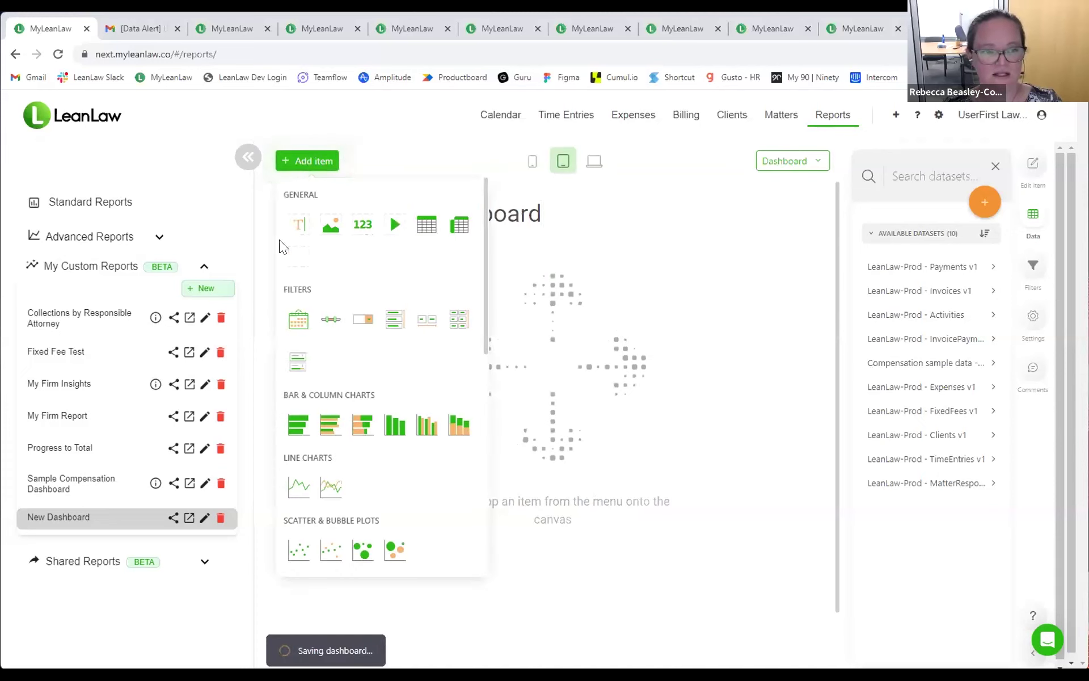
right_click(424, 224)
key(Escape)
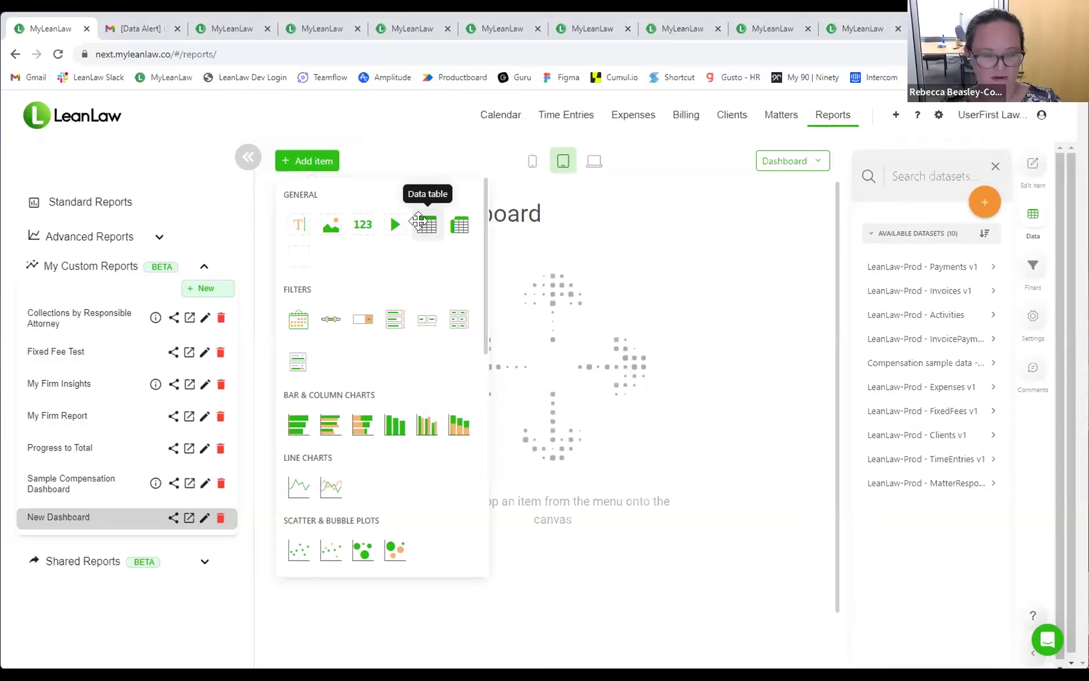
click(424, 224)
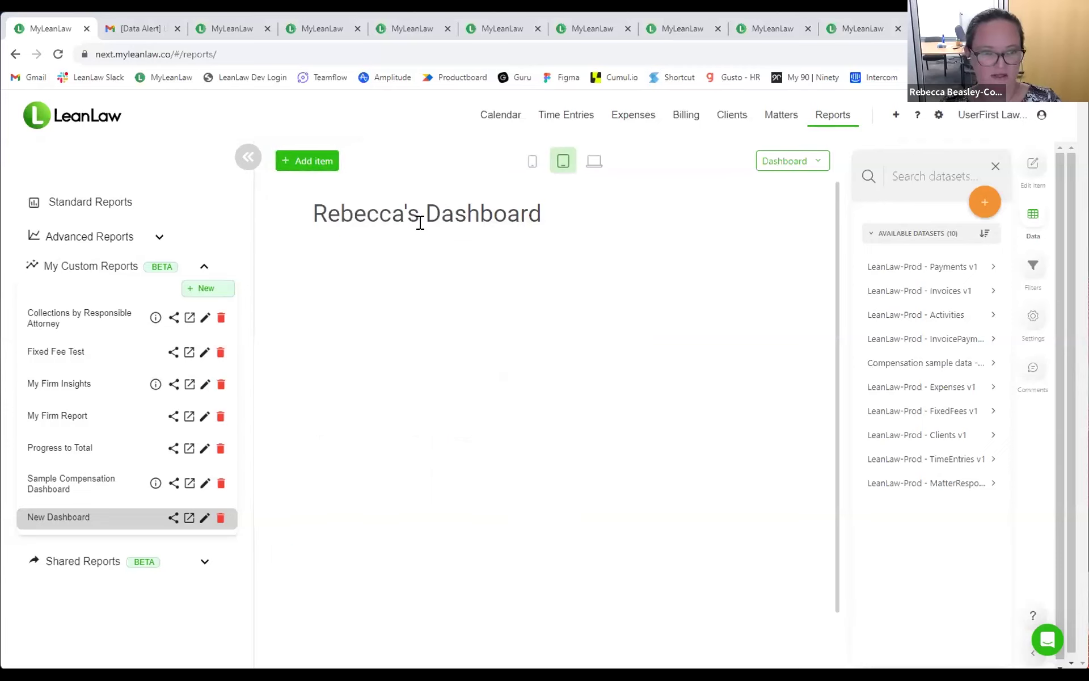
click(316, 166)
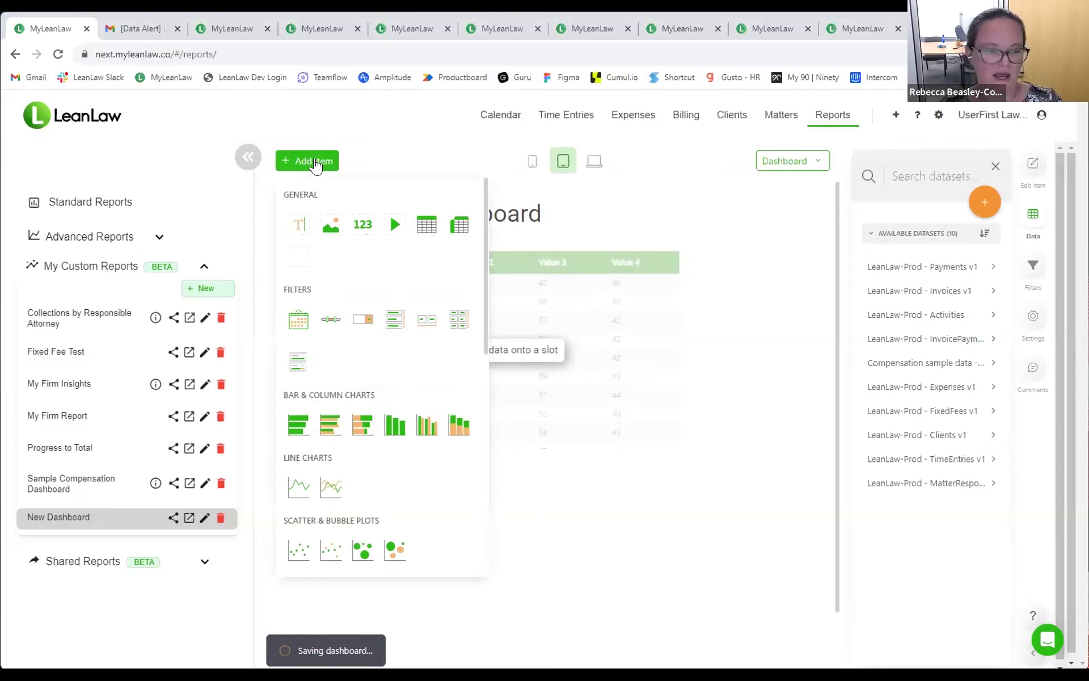
click(299, 431)
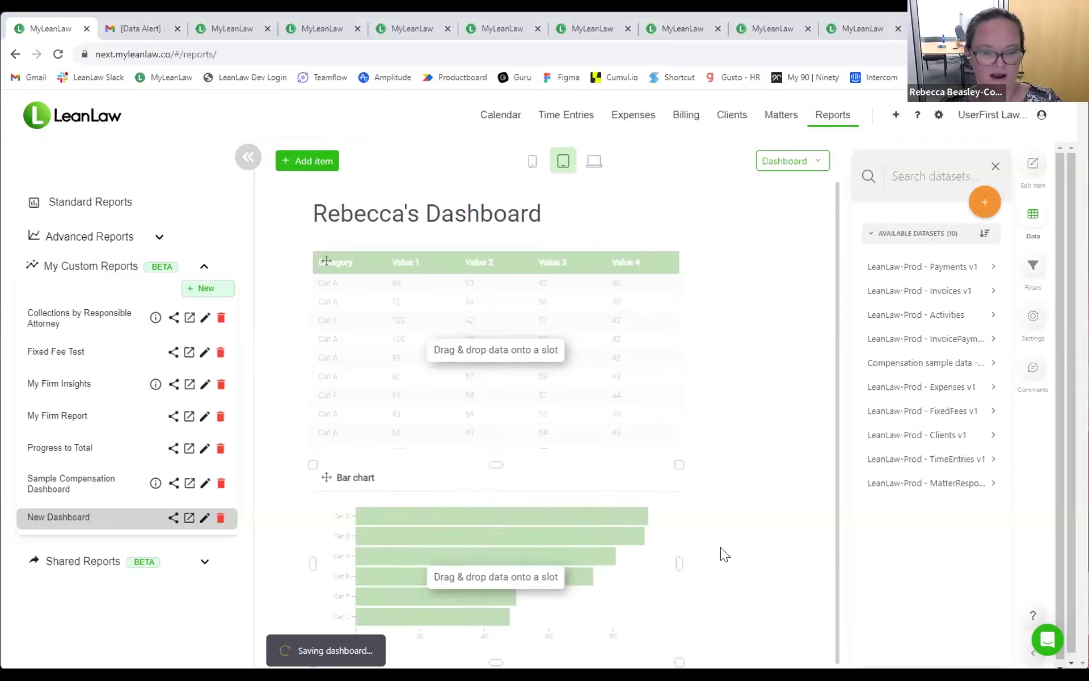
- Browse the item types available for the dashboard, including filters, charts and gauges, without adding one
click(290, 164)
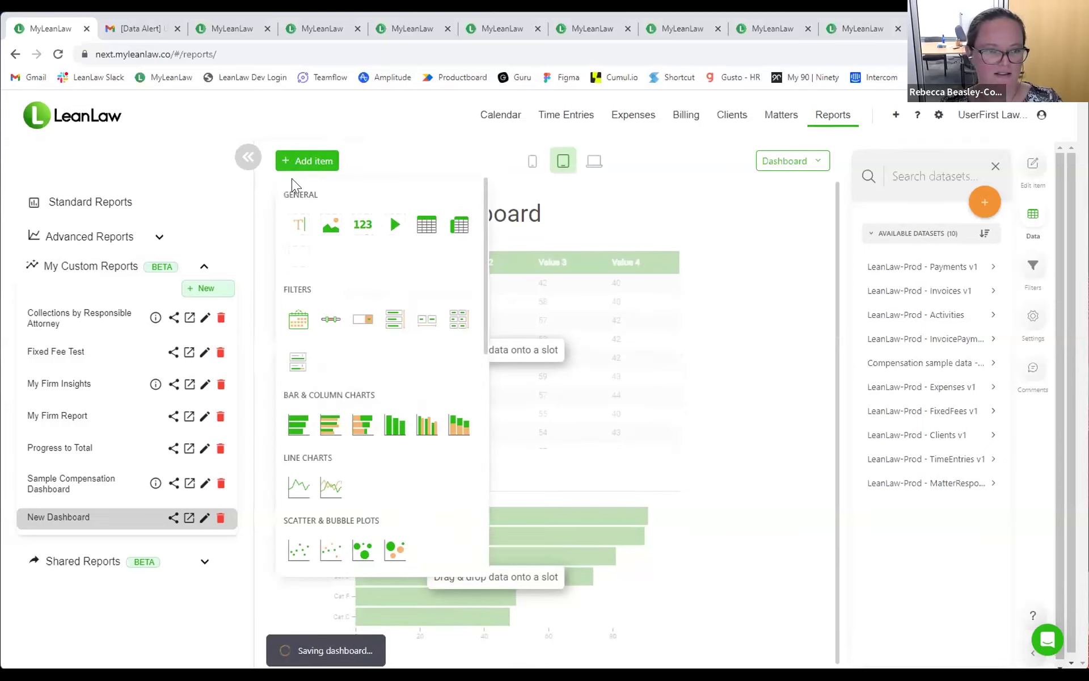
scroll(354, 435, down, 1)
scroll(353, 436, down, 8)
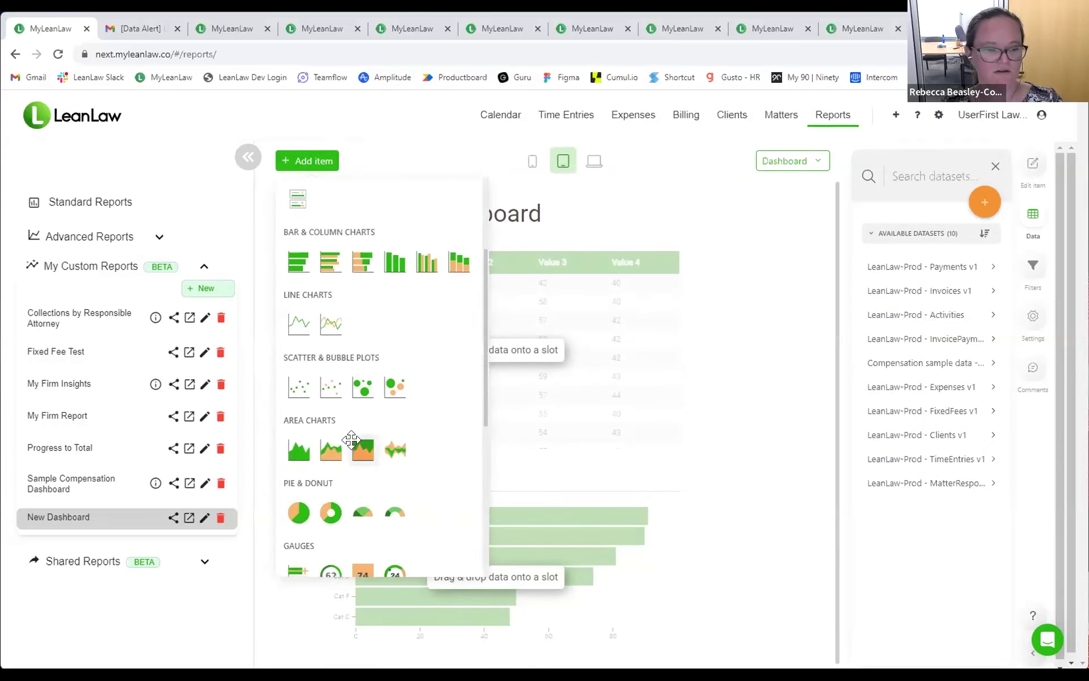
scroll(352, 443, up, 10)
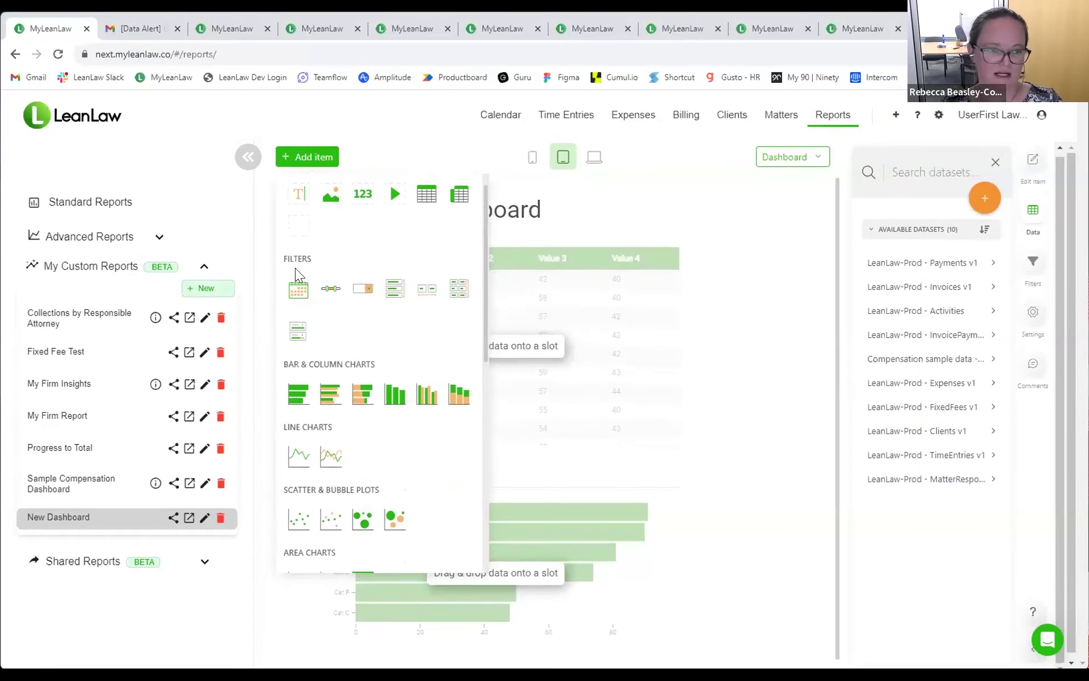
click(548, 495)
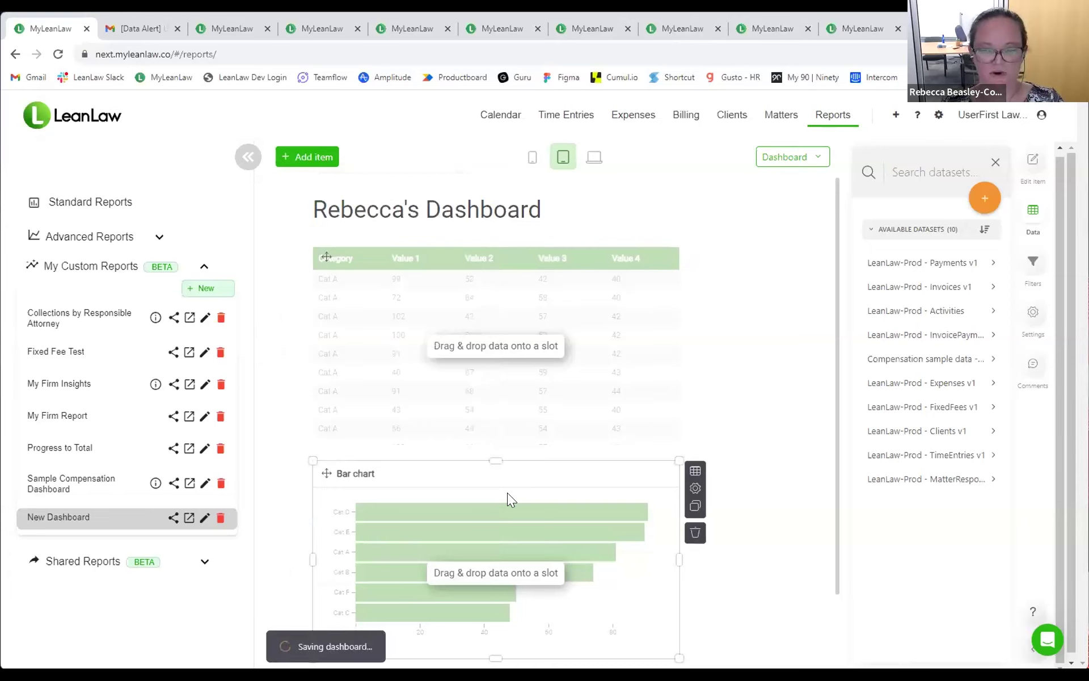
click(471, 352)
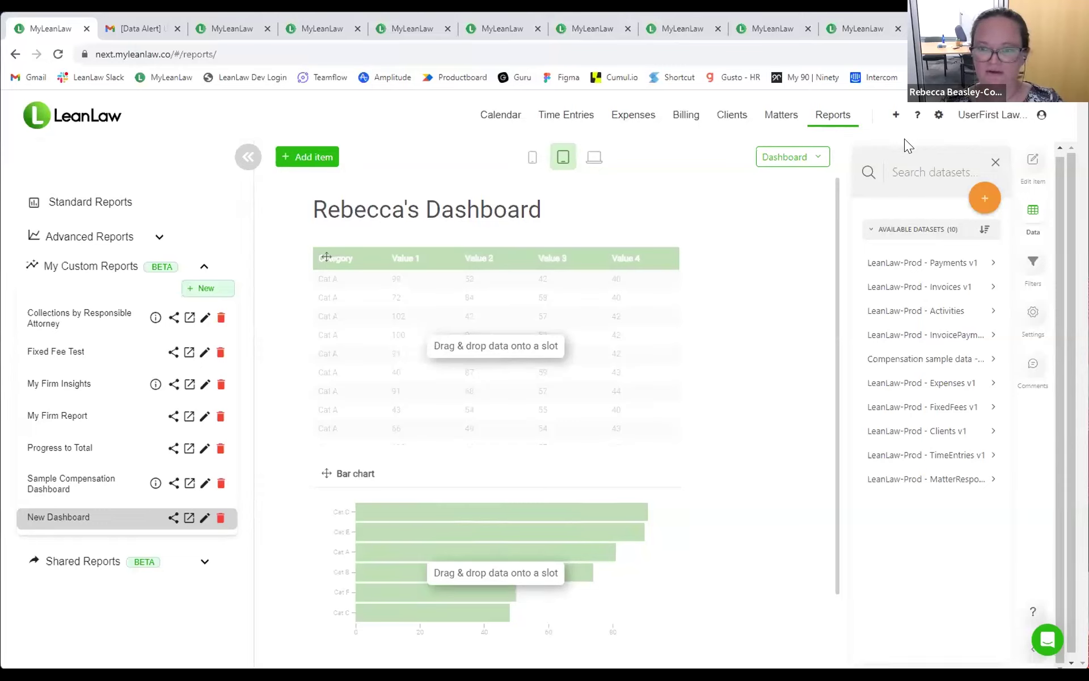
- Add the Hours and User FullName columns from the LeanLaw-Prod Activities dataset to the data table
click(932, 313)
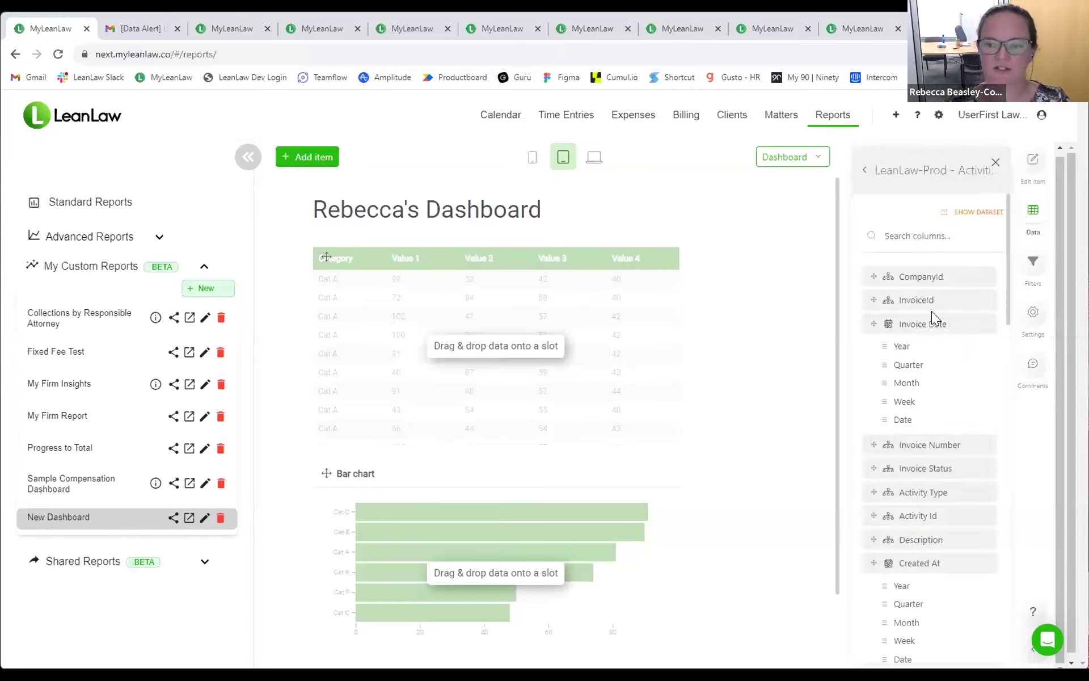
scroll(896, 407, down, 8)
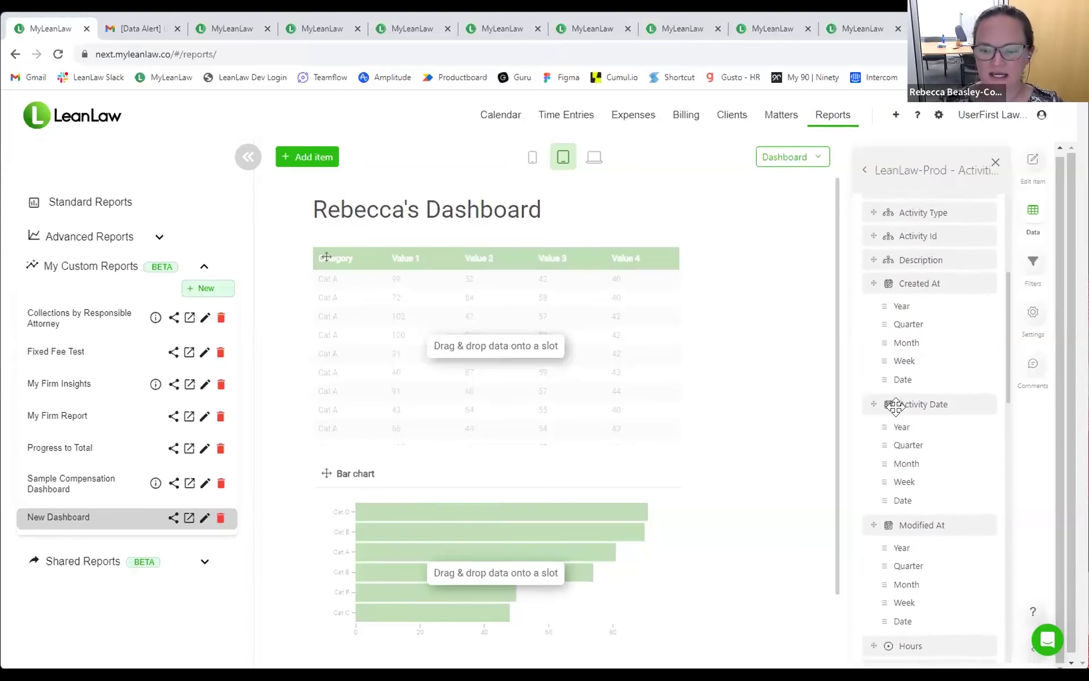
scroll(897, 406, down, 3)
drag(894, 395, 472, 346)
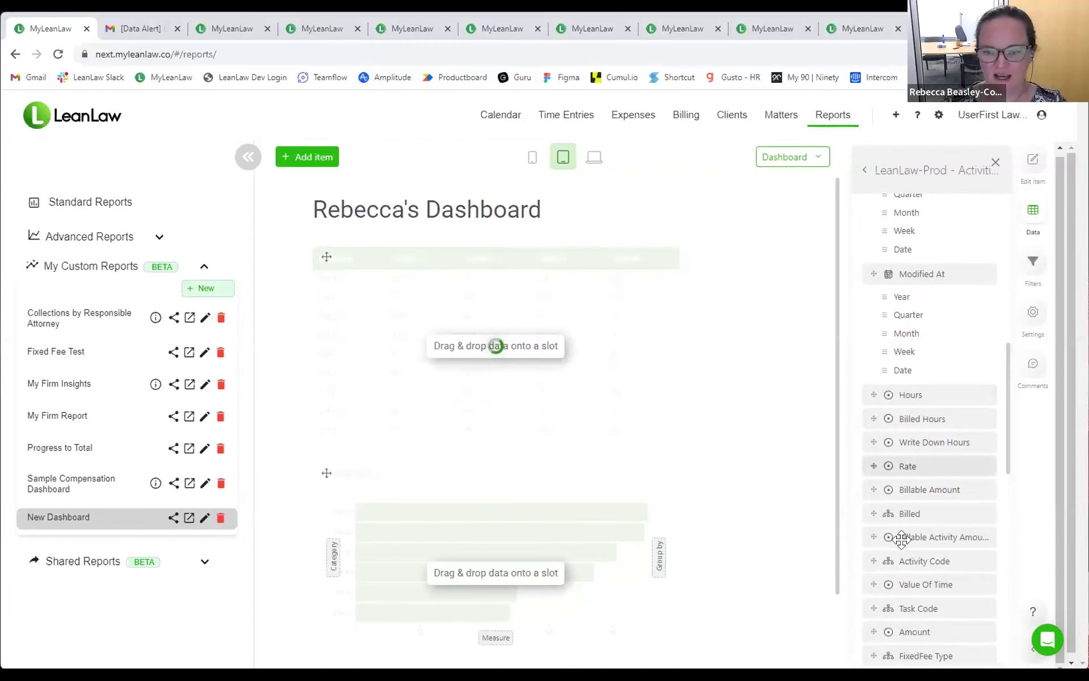
scroll(902, 538, down, 3)
scroll(902, 539, down, 5)
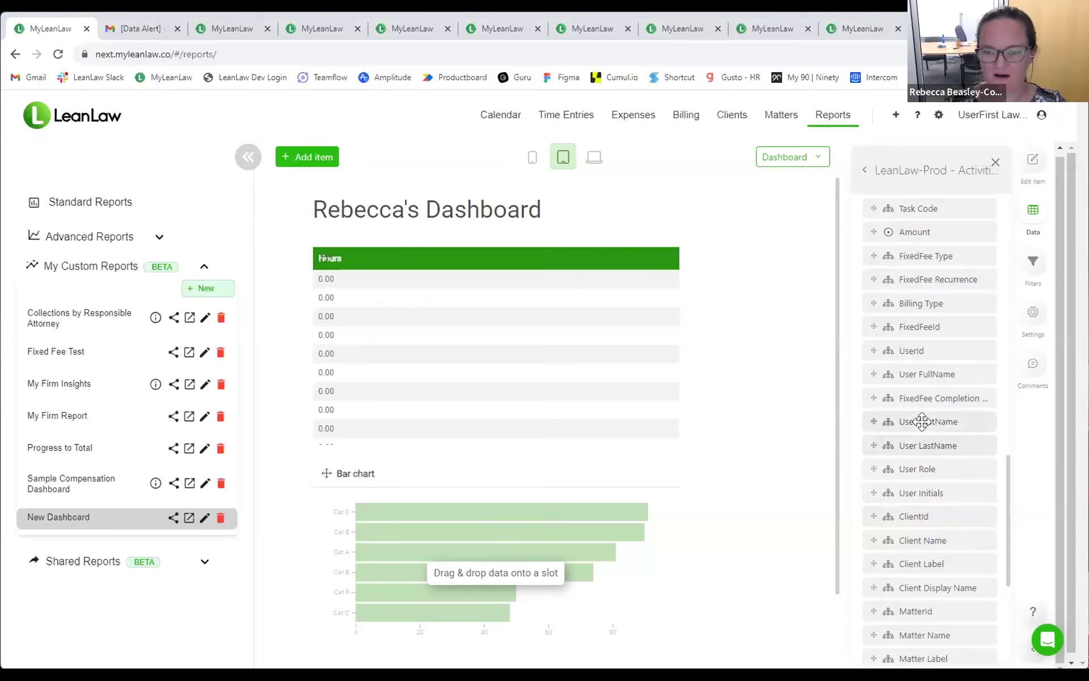
drag(914, 374, 499, 347)
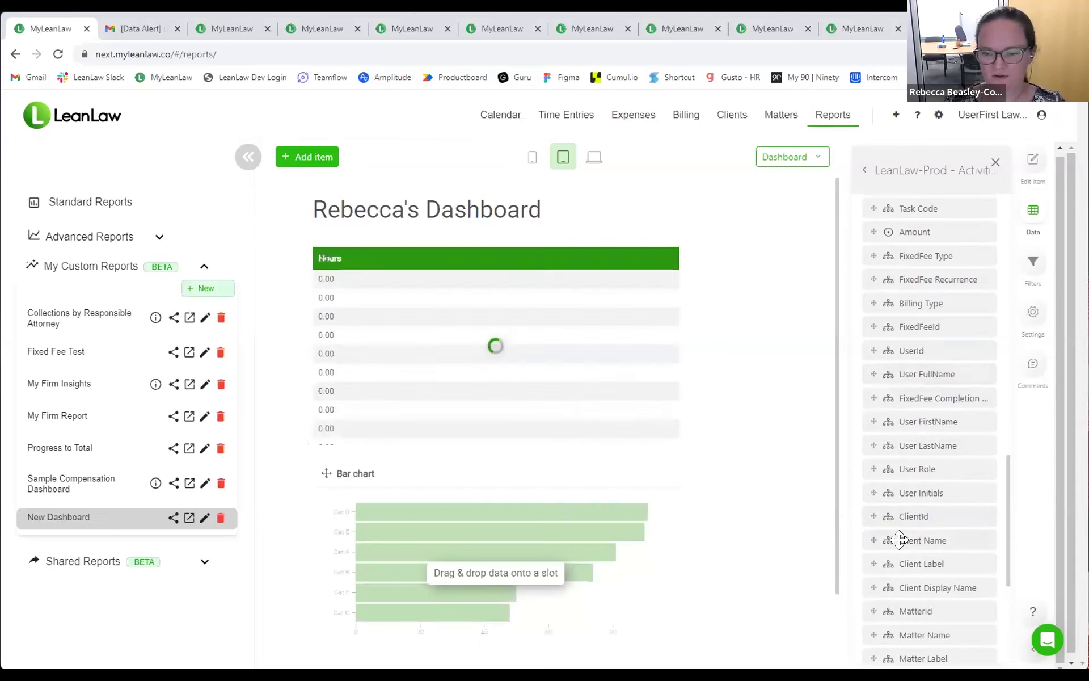
right_click(627, 413)
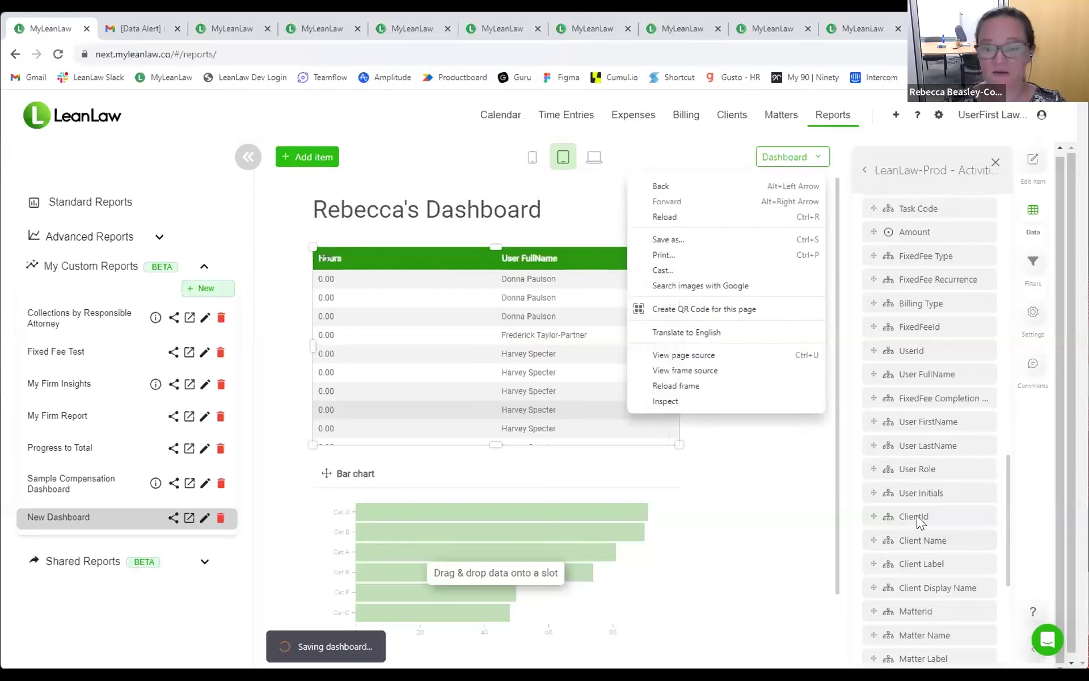
click(846, 497)
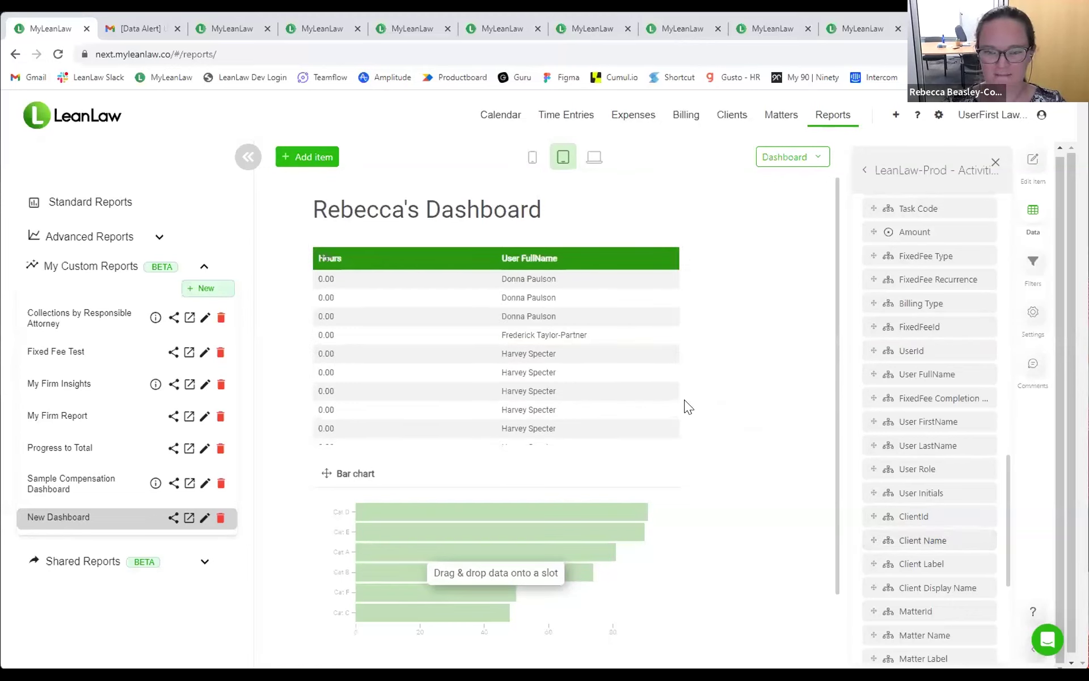
- Add the Client Name and Matter Name columns from the Activities dataset to the data table
right_click(778, 476)
click(924, 536)
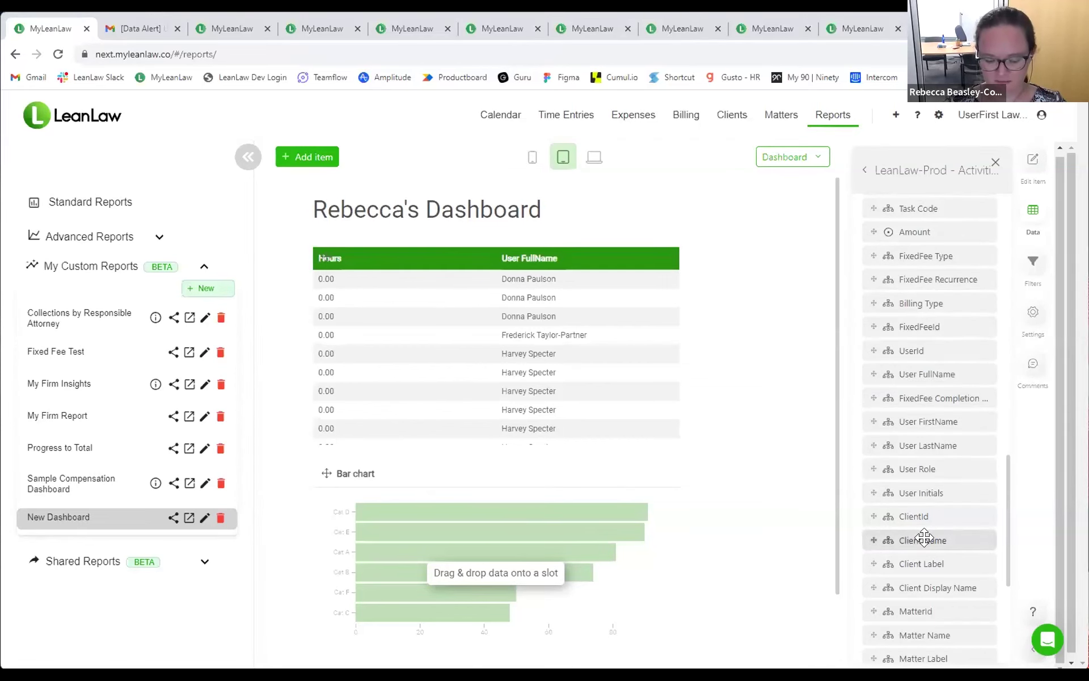
drag(923, 537, 570, 338)
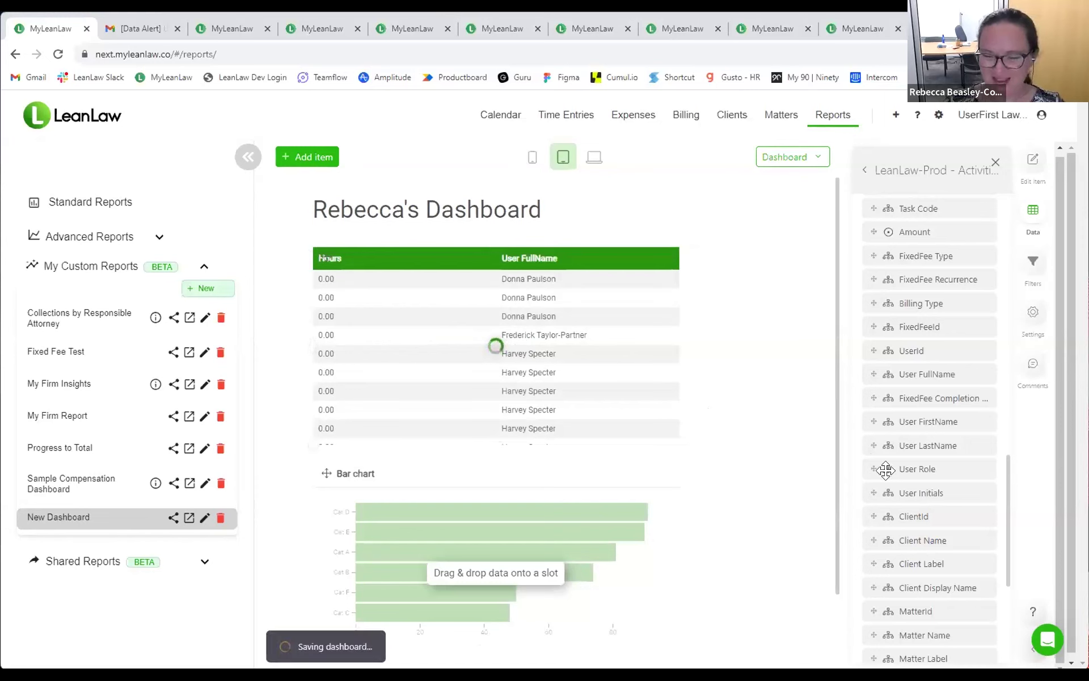
scroll(908, 514, down, 3)
drag(905, 534, 484, 344)
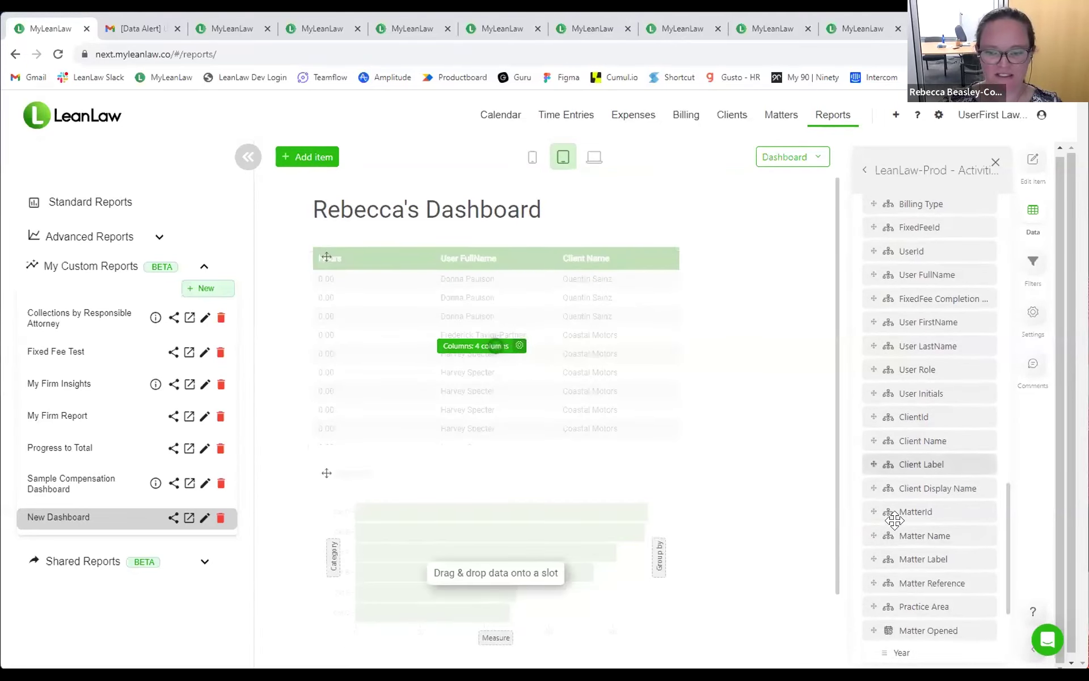
- Assign Matter Name as the bar chart's category and Hours as its measure
drag(899, 531, 332, 555)
scroll(926, 423, up, 5)
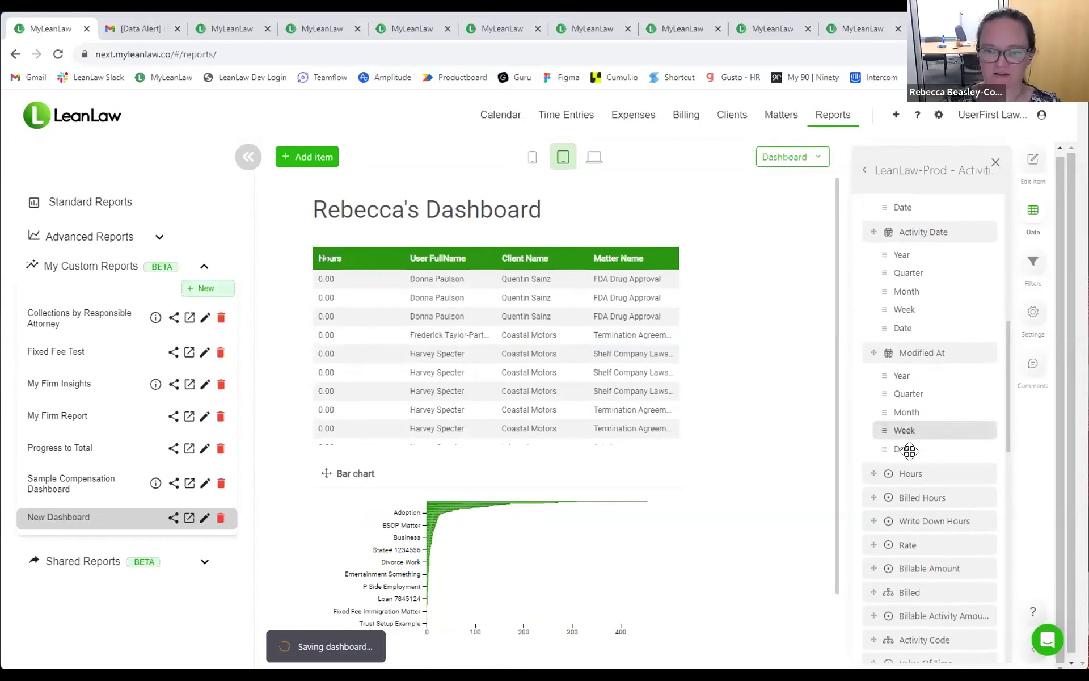
click(578, 509)
right_click(578, 508)
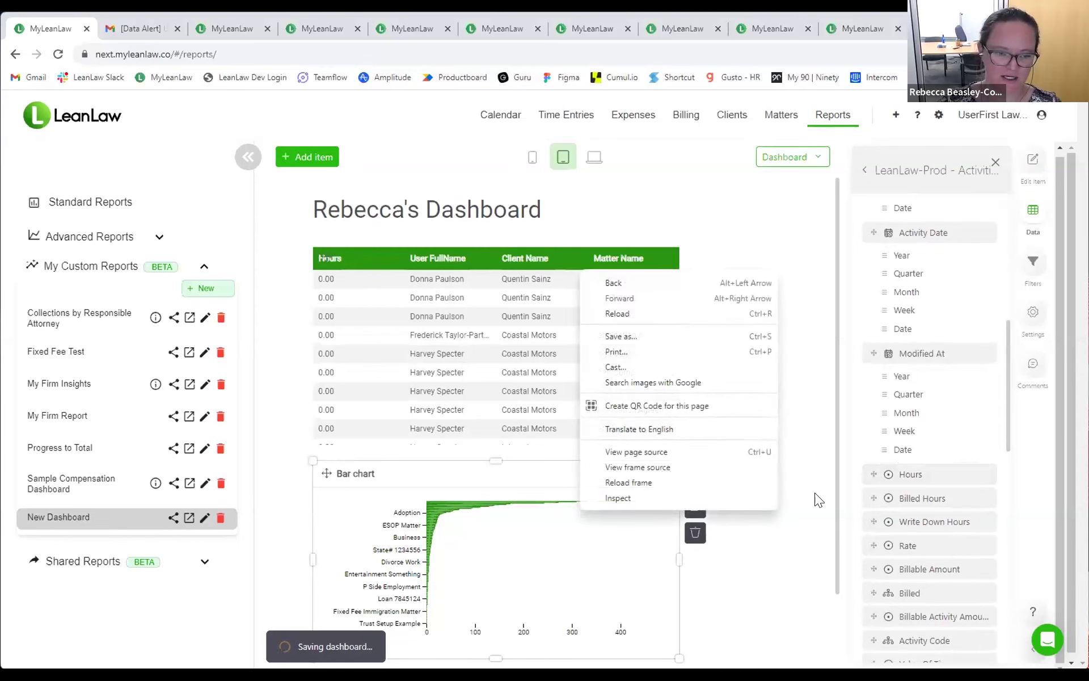
click(936, 474)
drag(924, 471, 490, 635)
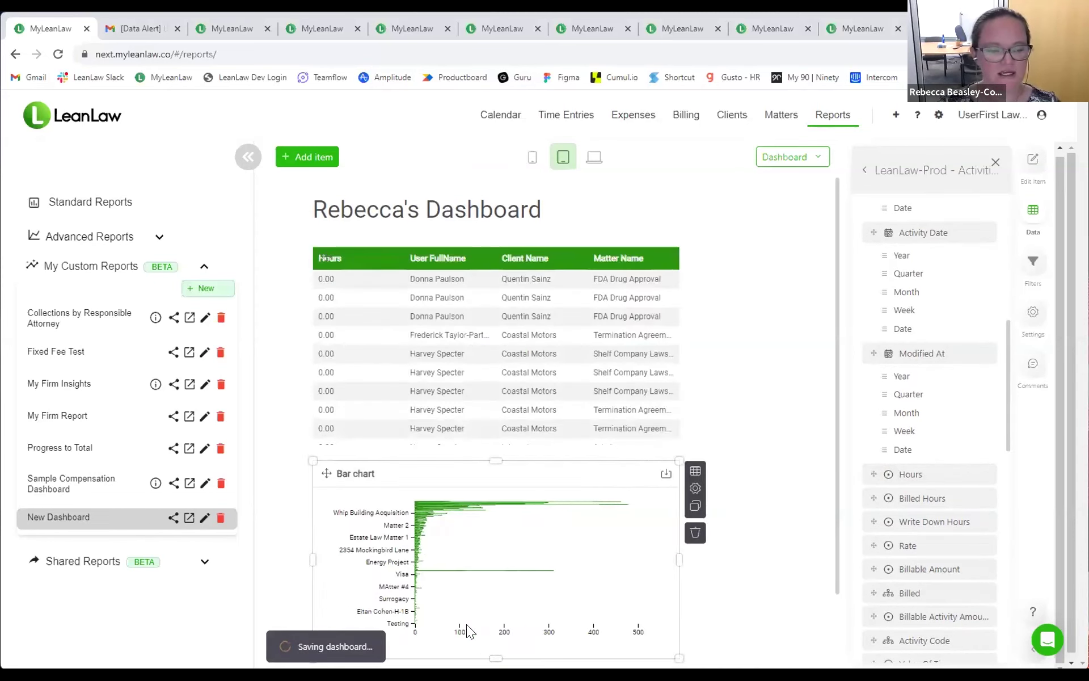
- Retitle the bar chart "Matter and Hours"
click(345, 473)
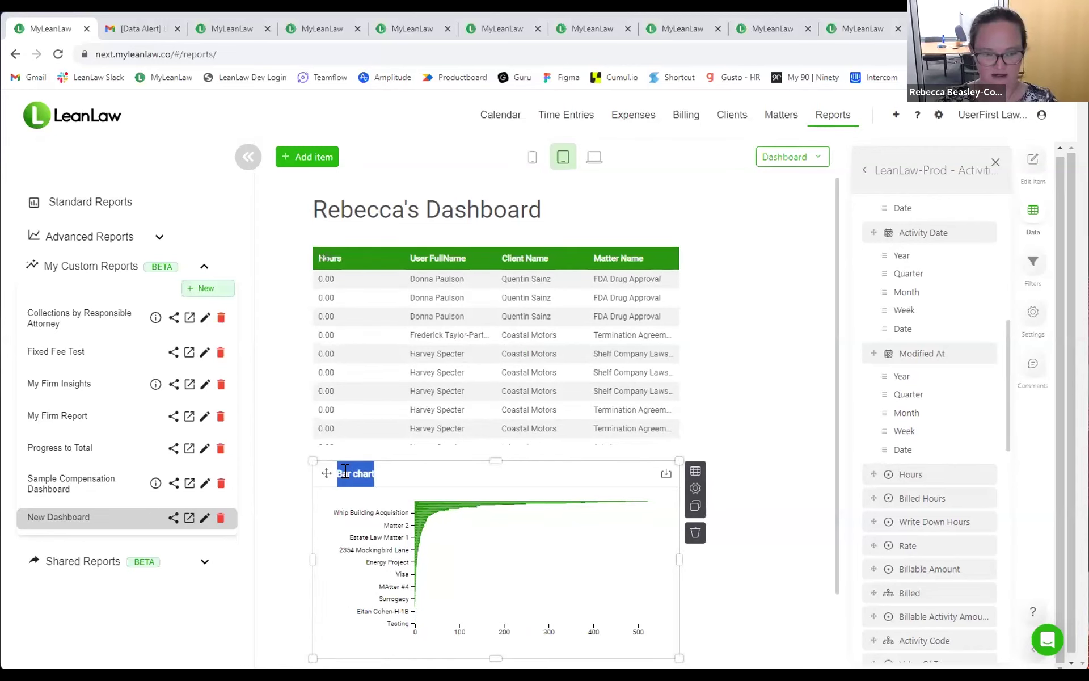
text(Matter and Hours)
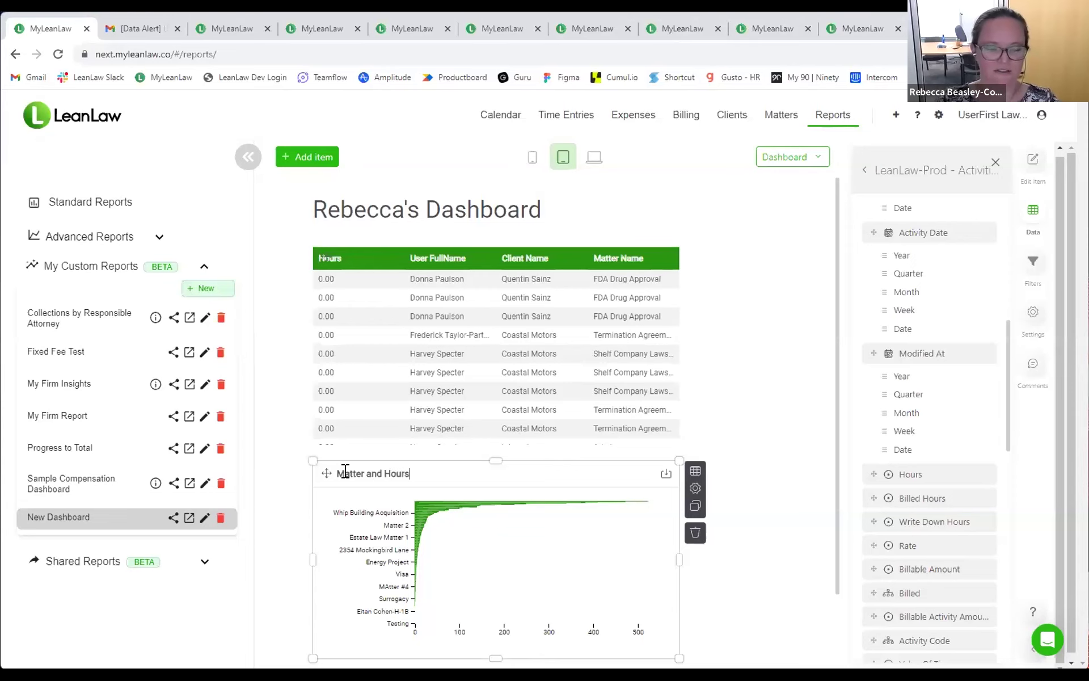
click(438, 441)
- Move the Matter and Hours chart above the data table and narrow it to free space beside it
drag(321, 474, 336, 259)
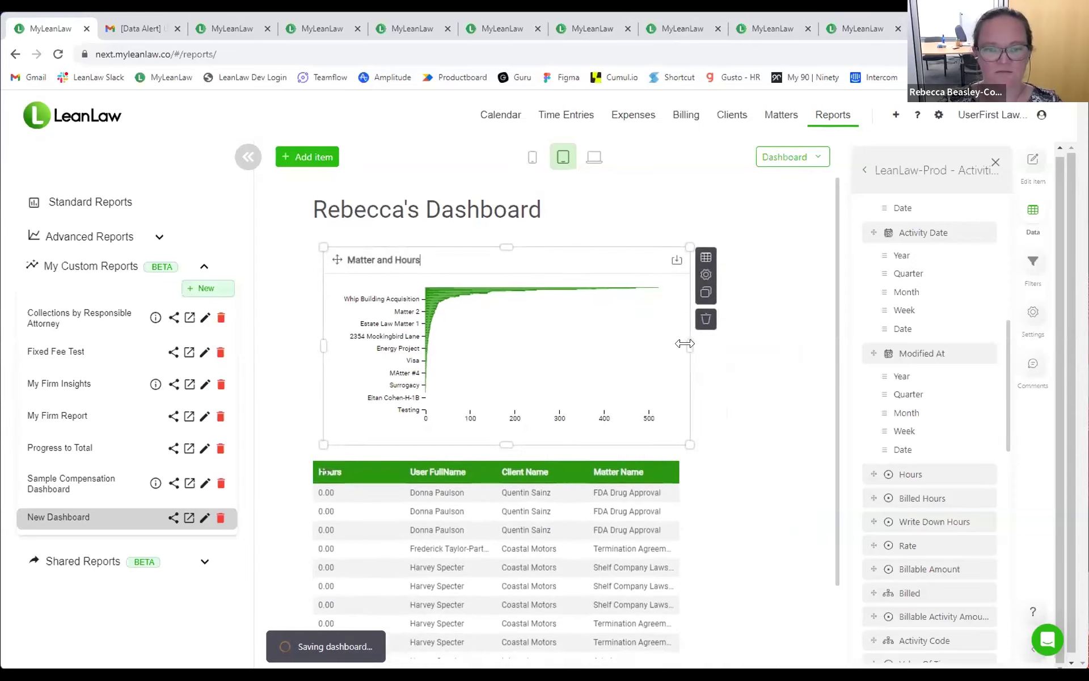
right_click(509, 335)
click(720, 333)
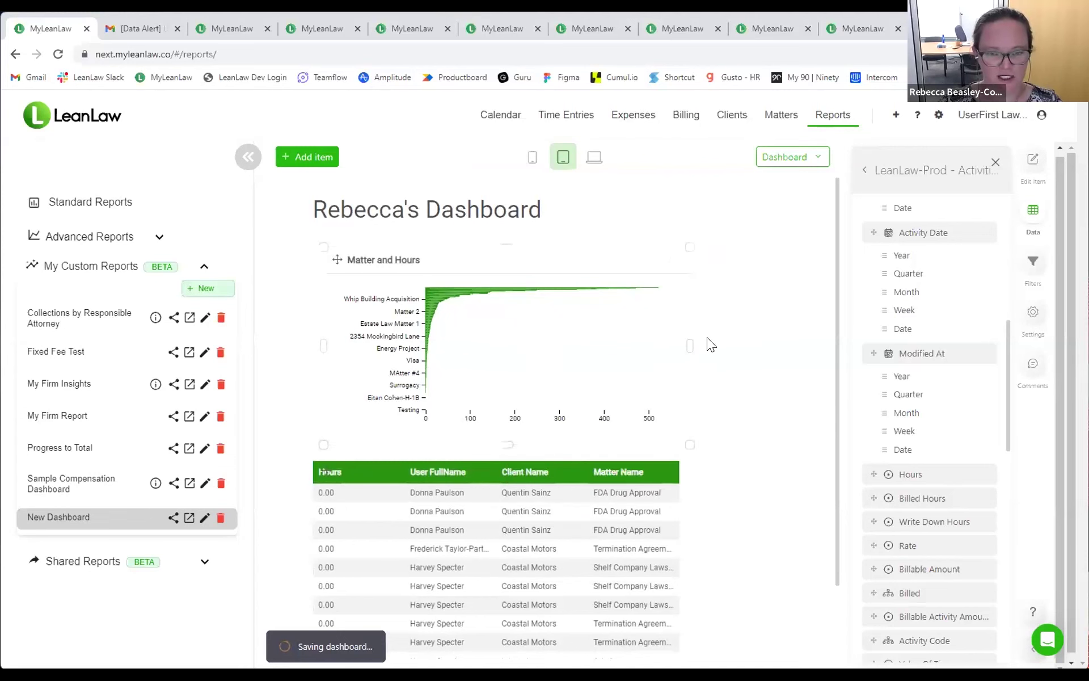
drag(683, 343, 530, 369)
- Place an empty dropdown filter beside the Matter and Hours chart and return to the list of datasets
scroll(506, 502, down, 5)
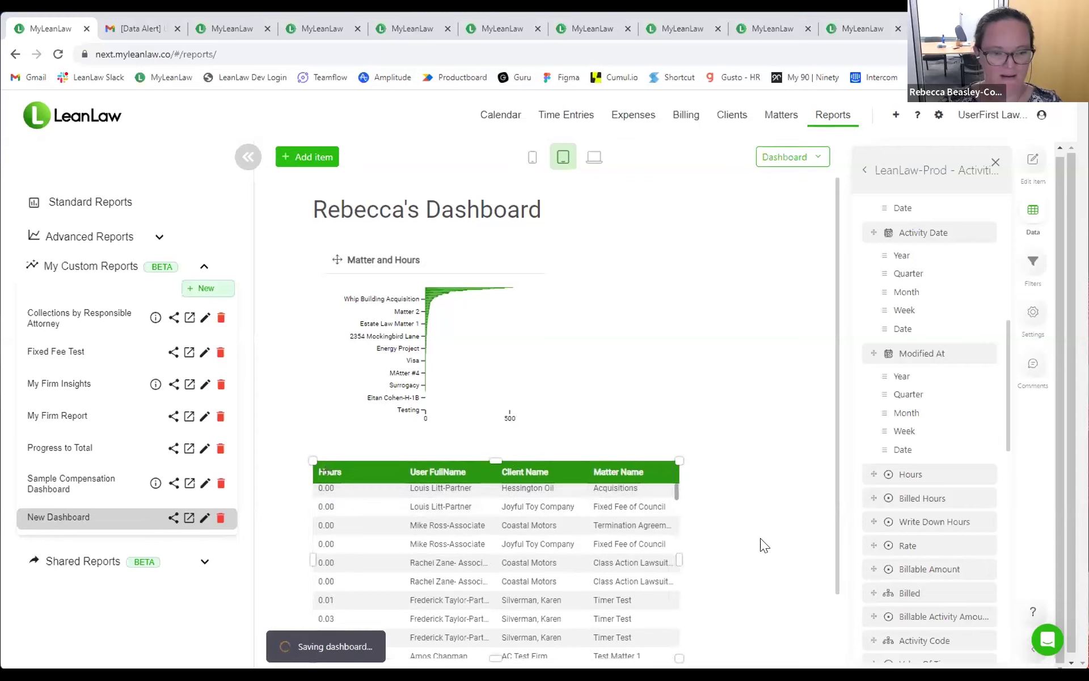
scroll(760, 537, down, 2)
drag(326, 589, 593, 284)
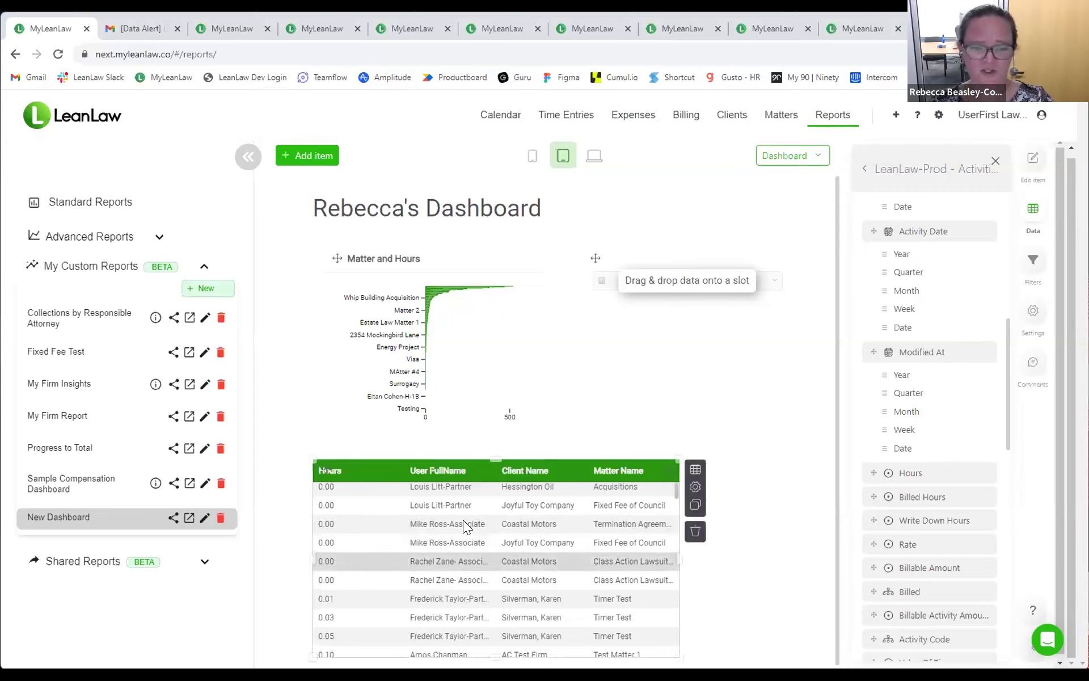
mouse_move(594, 528)
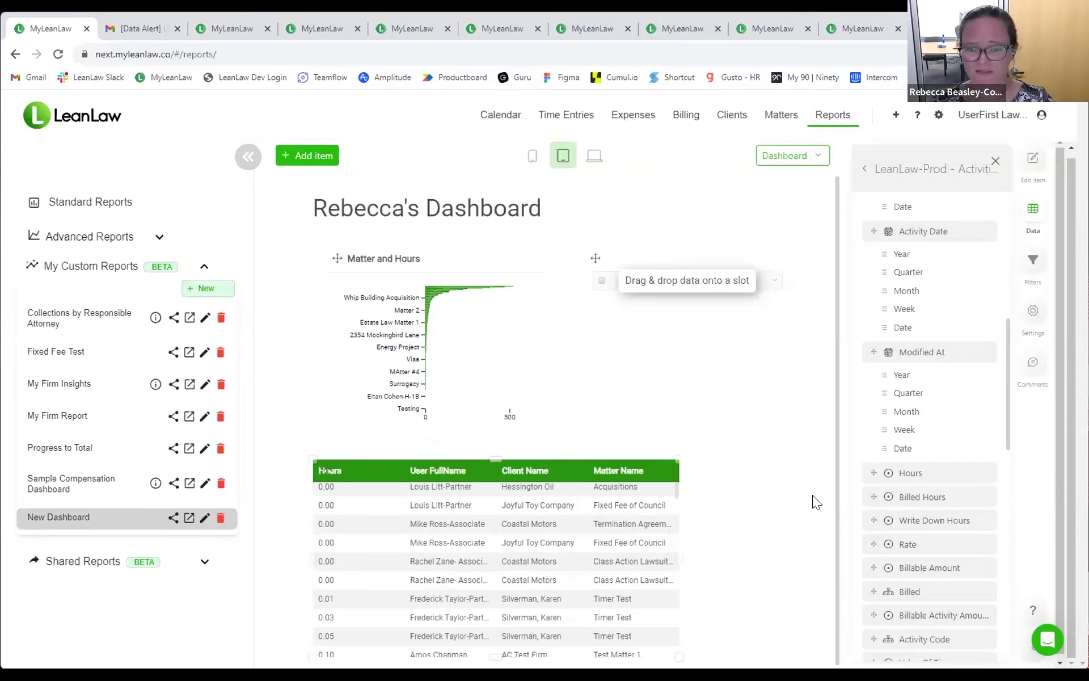
click(864, 168)
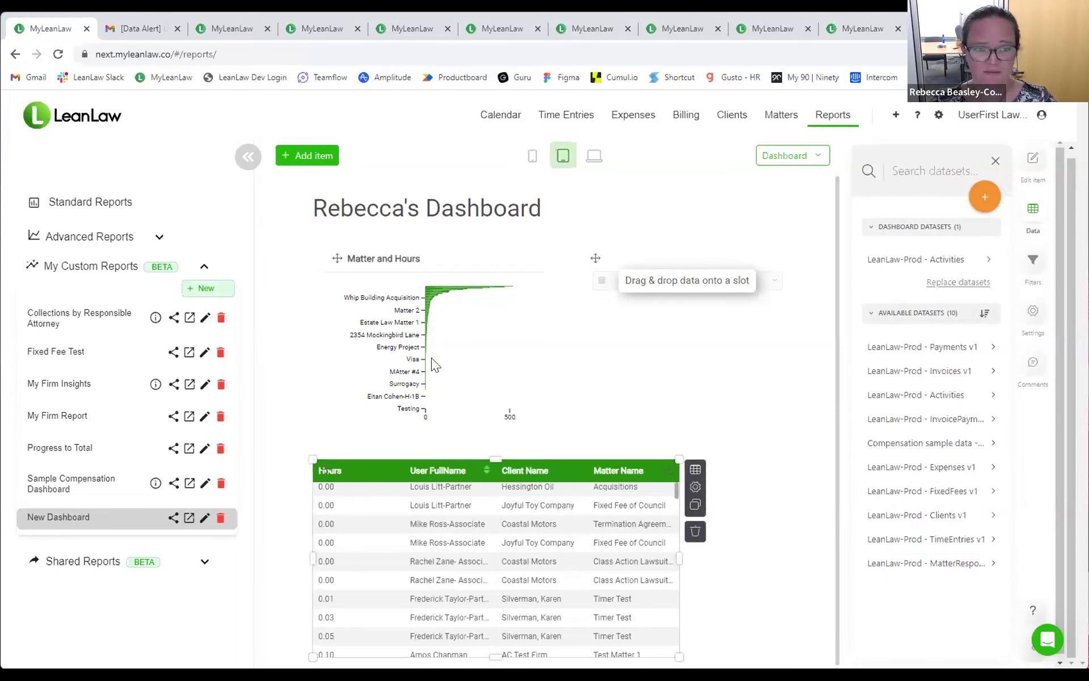
- Open the Collections by Responsible Attorney custom report and examine its collected amount and payments charts
click(55, 328)
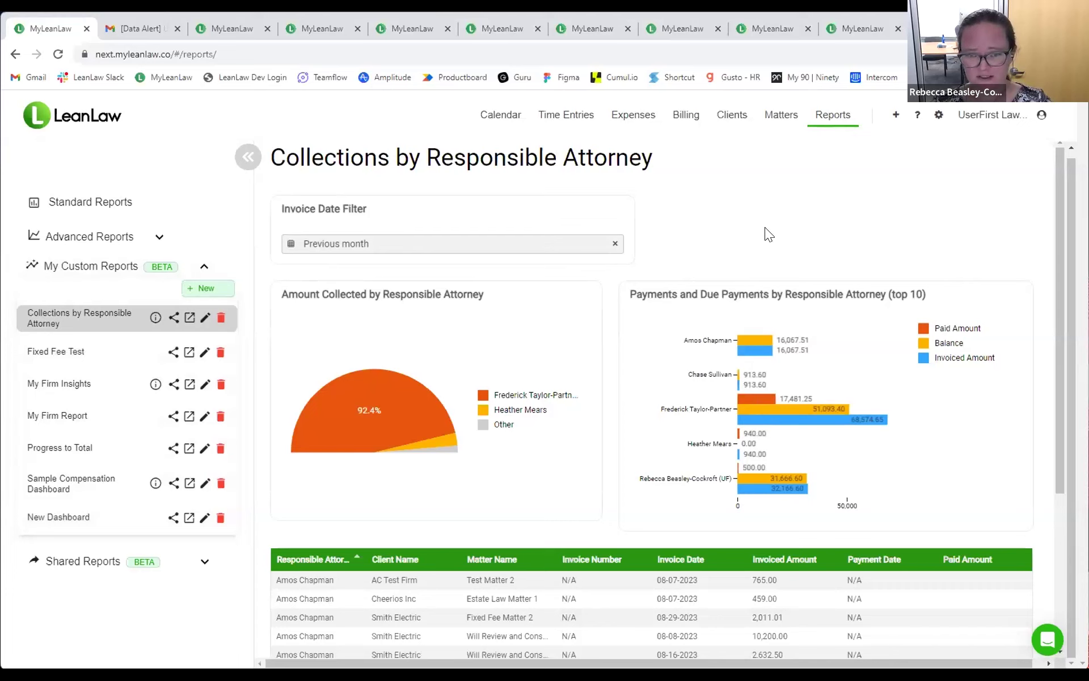
scroll(765, 227, down, 1)
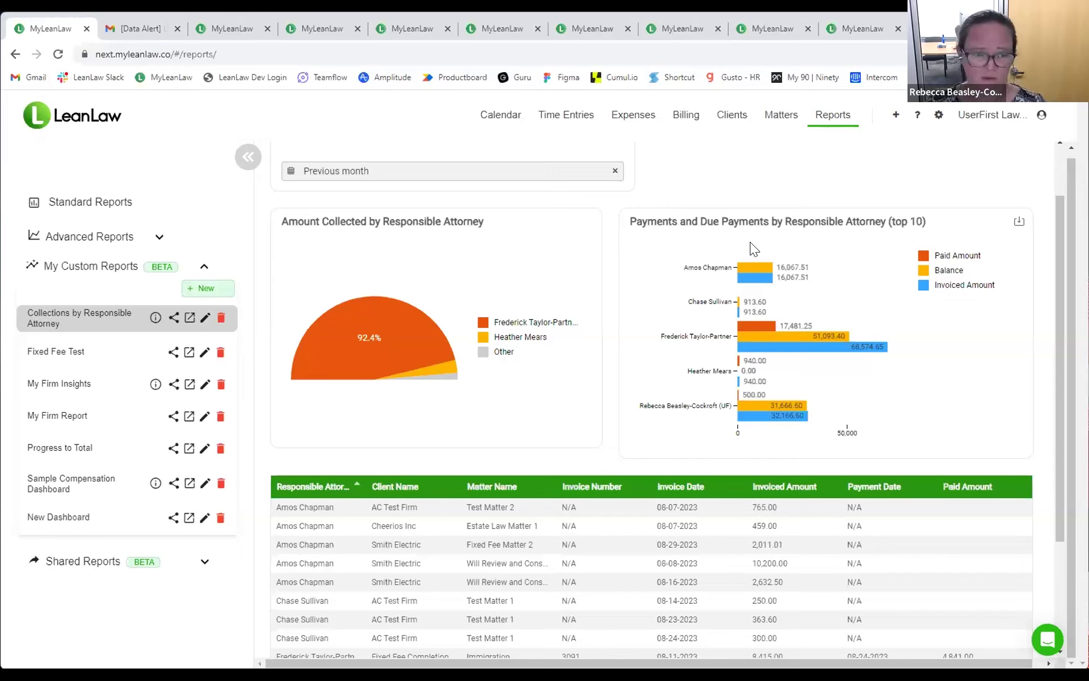
mouse_move(753, 272)
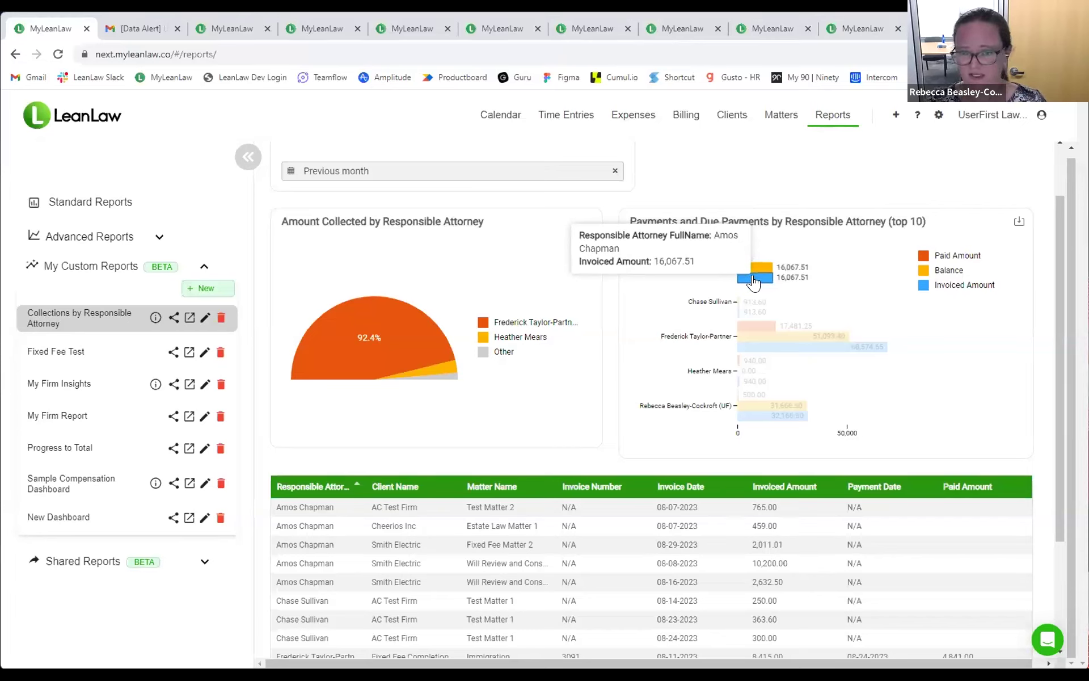
mouse_move(756, 348)
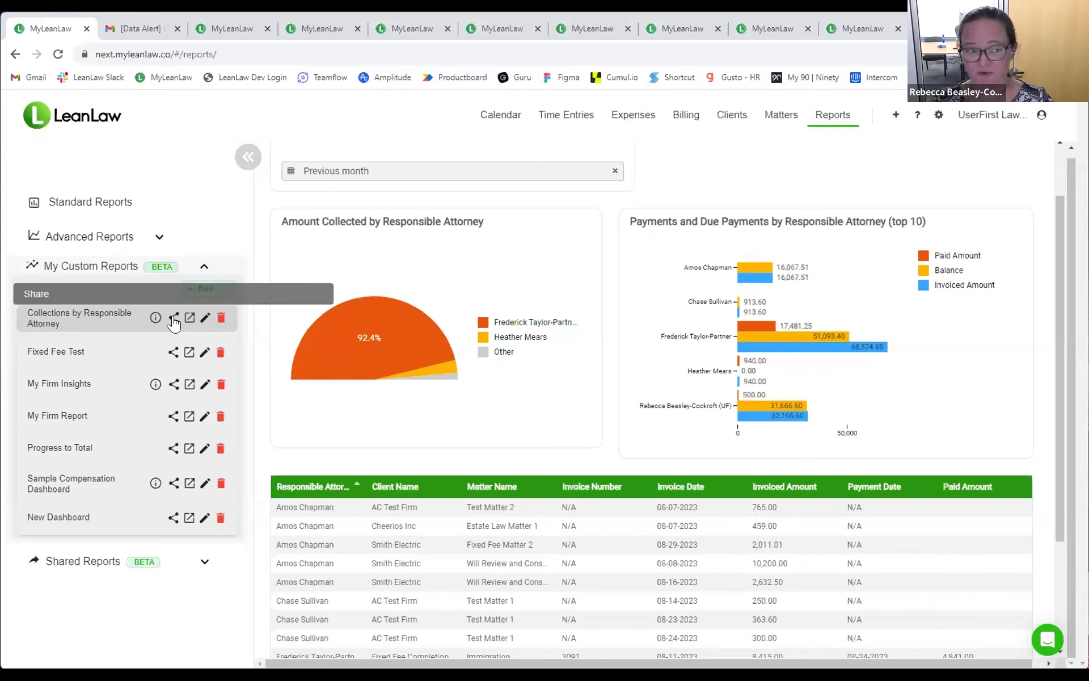
- Share the Collections by Responsible Attorney report with two principal users and expand the Shared Reports list
click(174, 319)
click(436, 316)
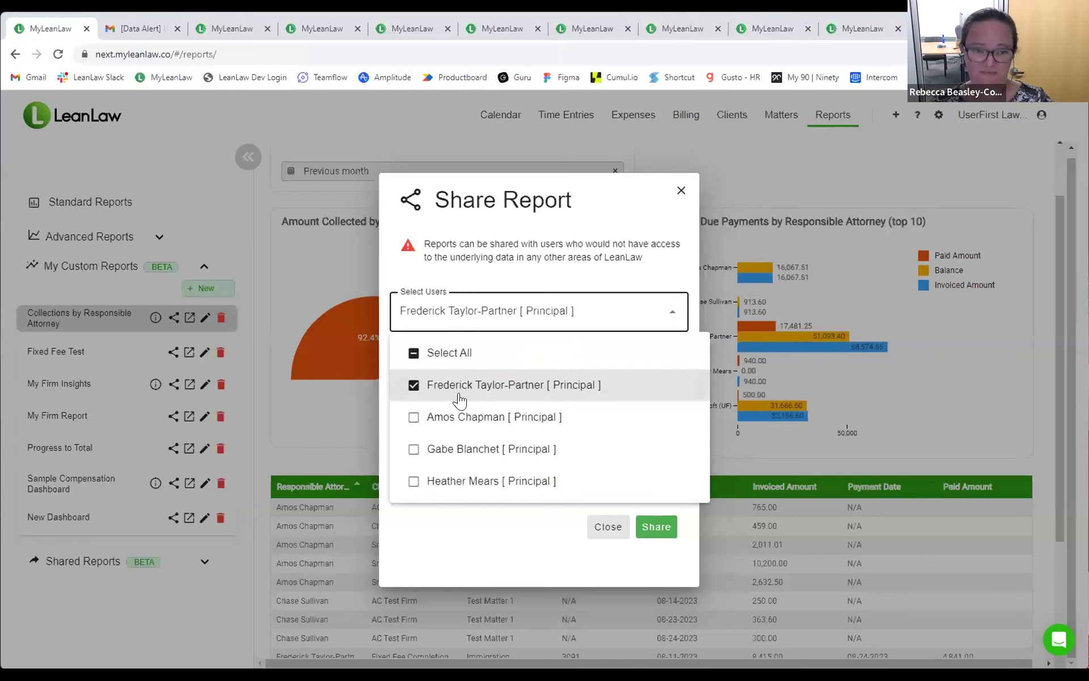
click(414, 449)
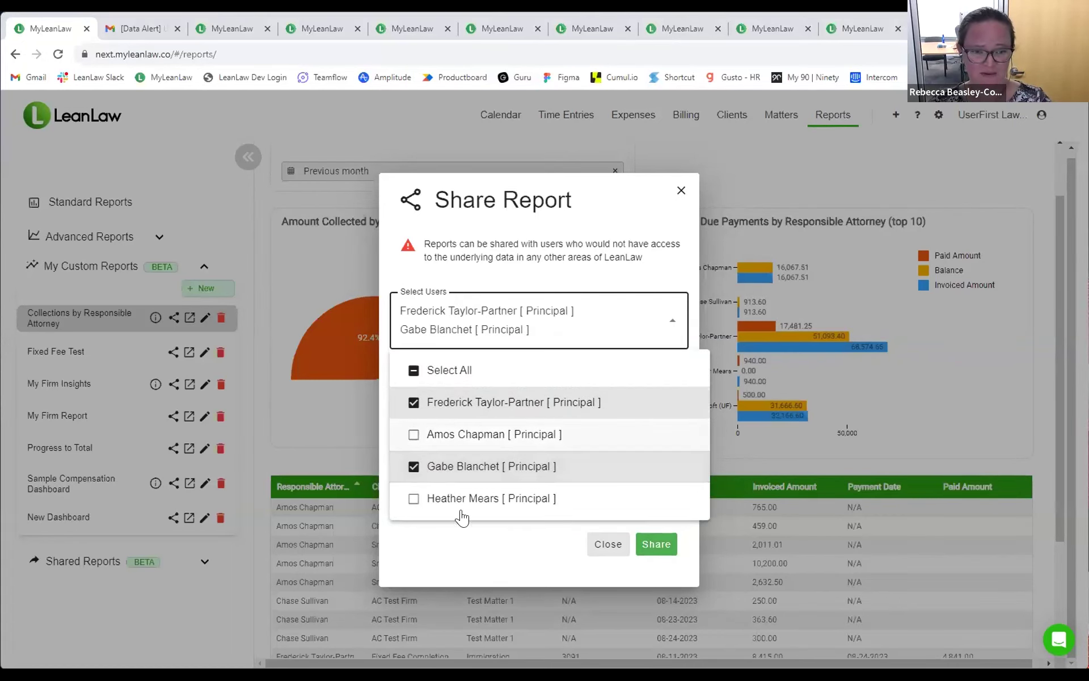
click(490, 546)
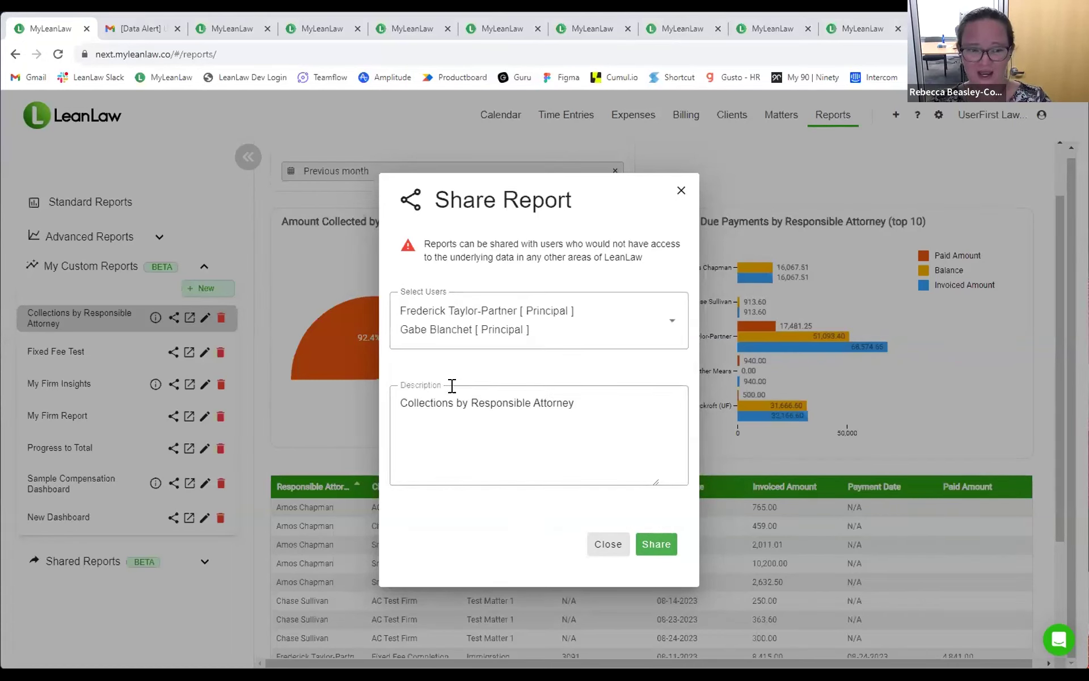
click(656, 545)
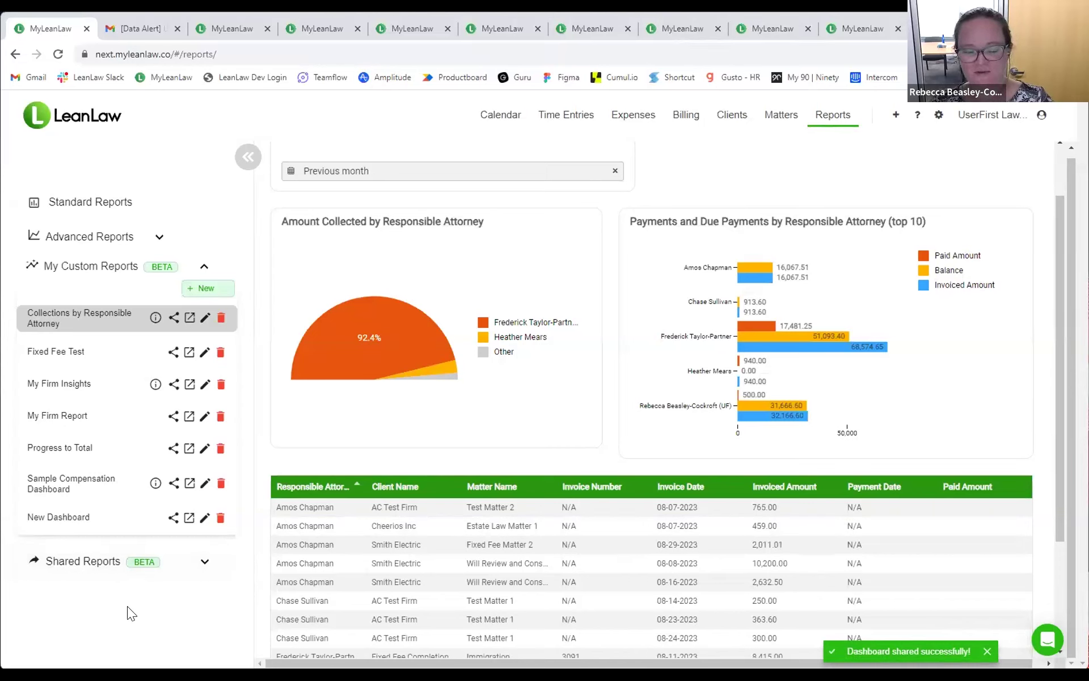
click(204, 567)
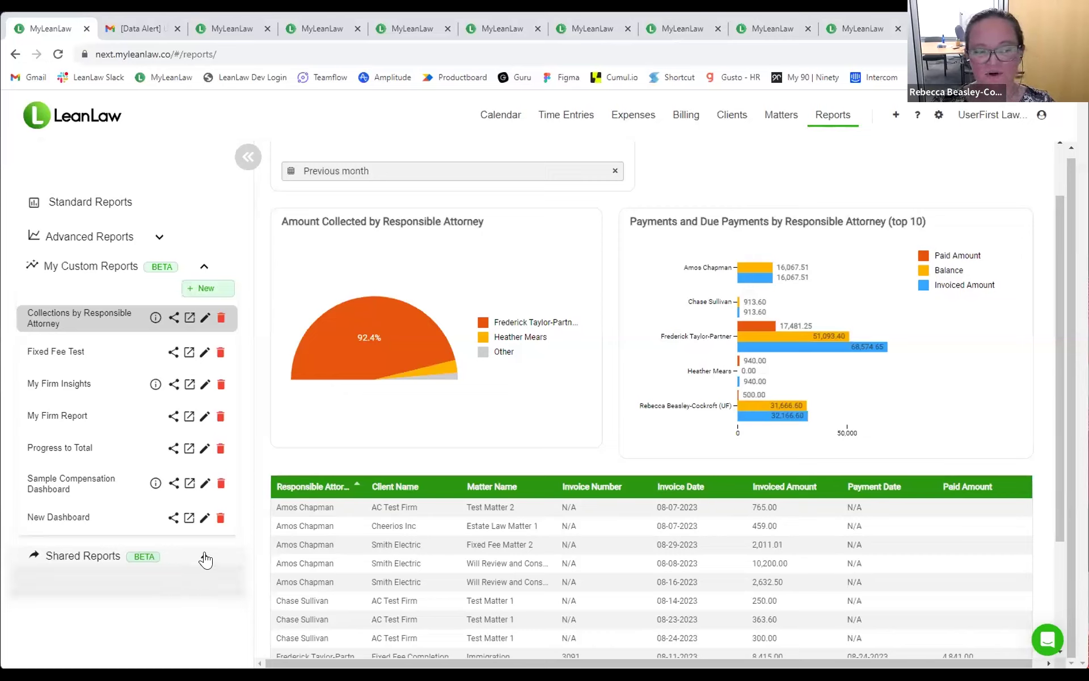
- Open the Collections by Responsible Attorney report for editing and examine the fields available in the LeanLaw-Prod Activities dataset
click(205, 563)
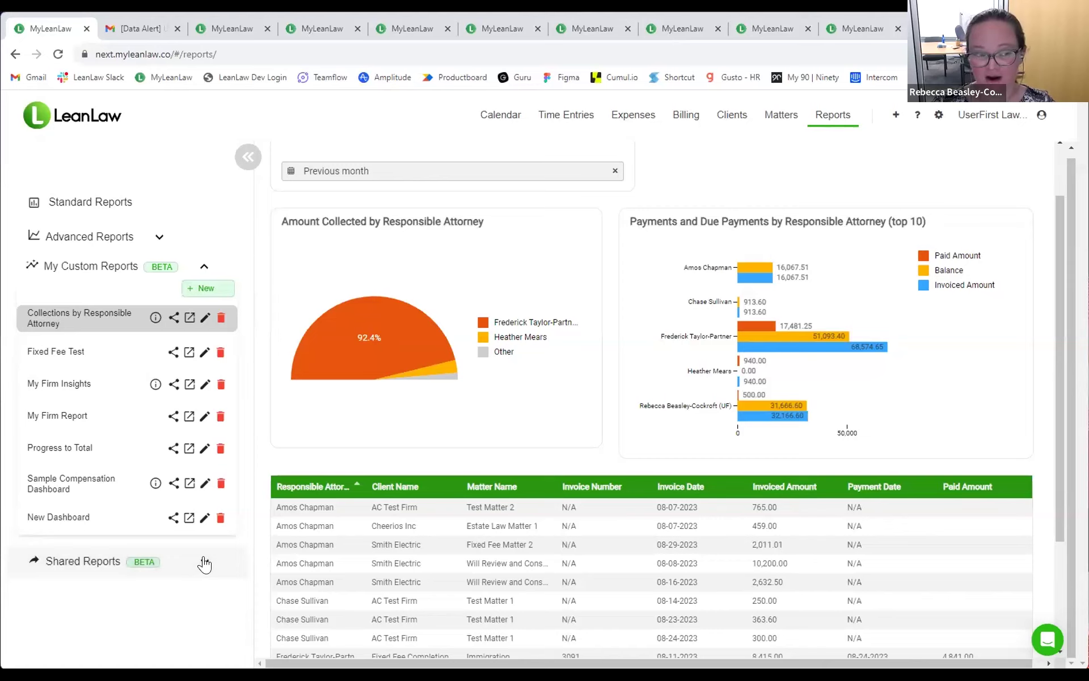
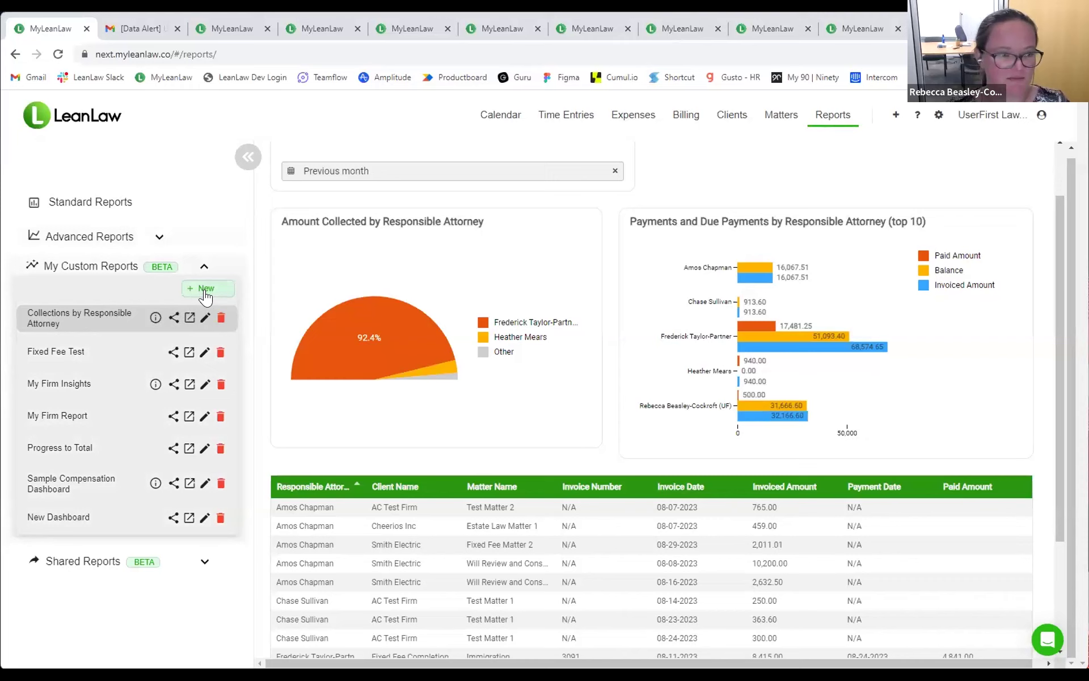
click(204, 320)
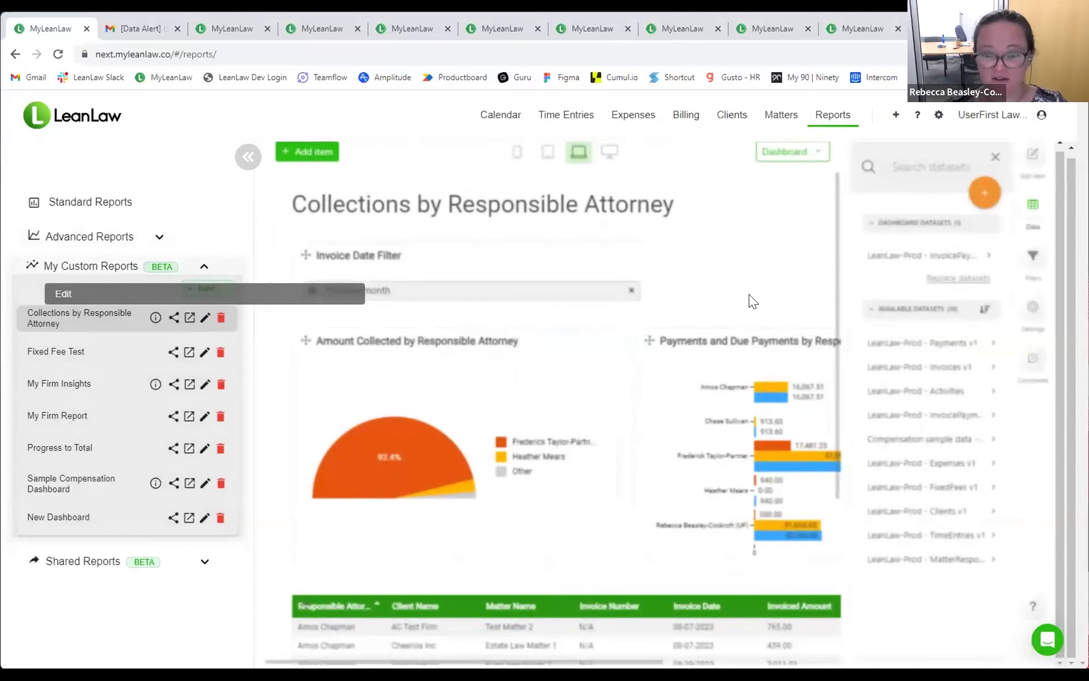
click(927, 392)
scroll(929, 497, down, 15)
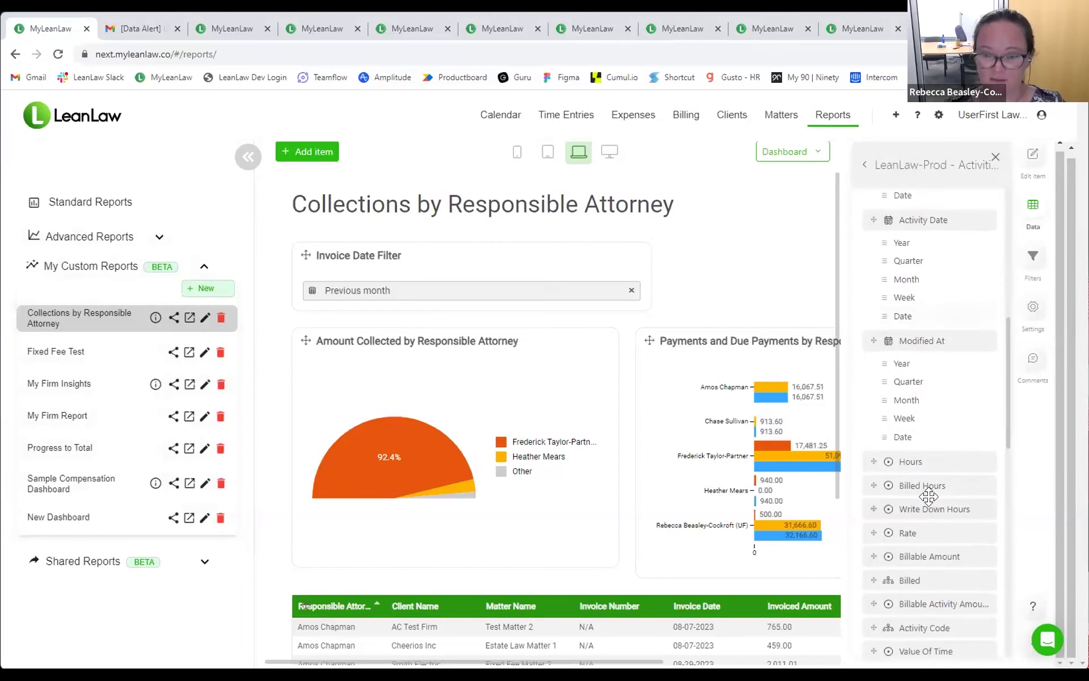
scroll(930, 497, down, 6)
click(929, 493)
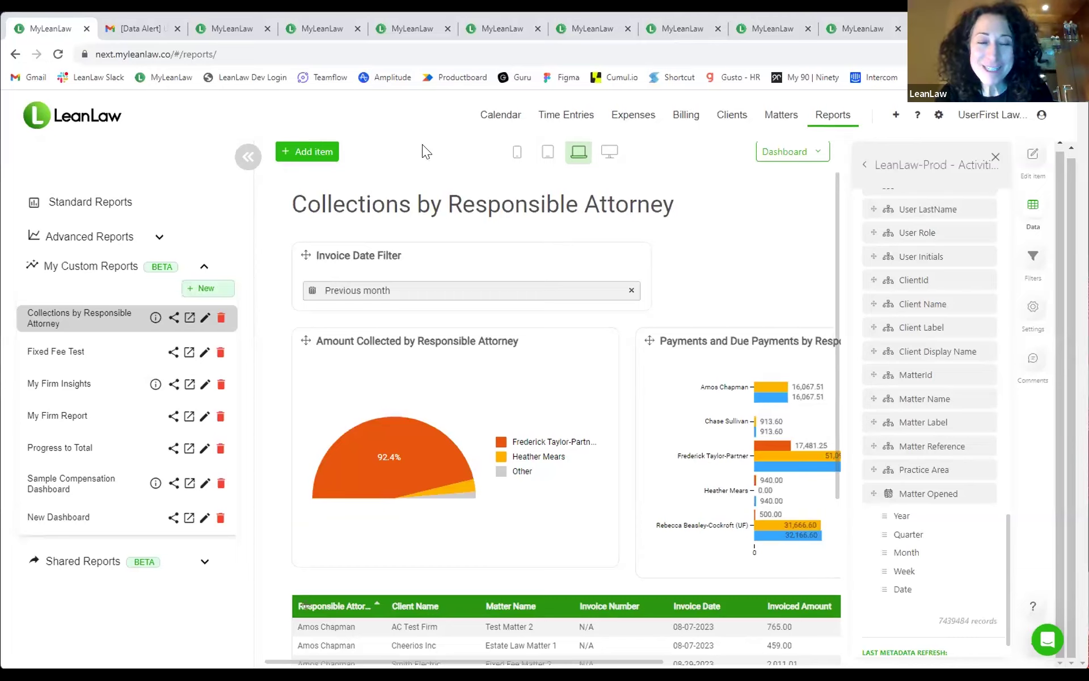
- Review the list of advanced reports, collapse it again and select the Amount Collected by Responsible Attorney chart
click(159, 239)
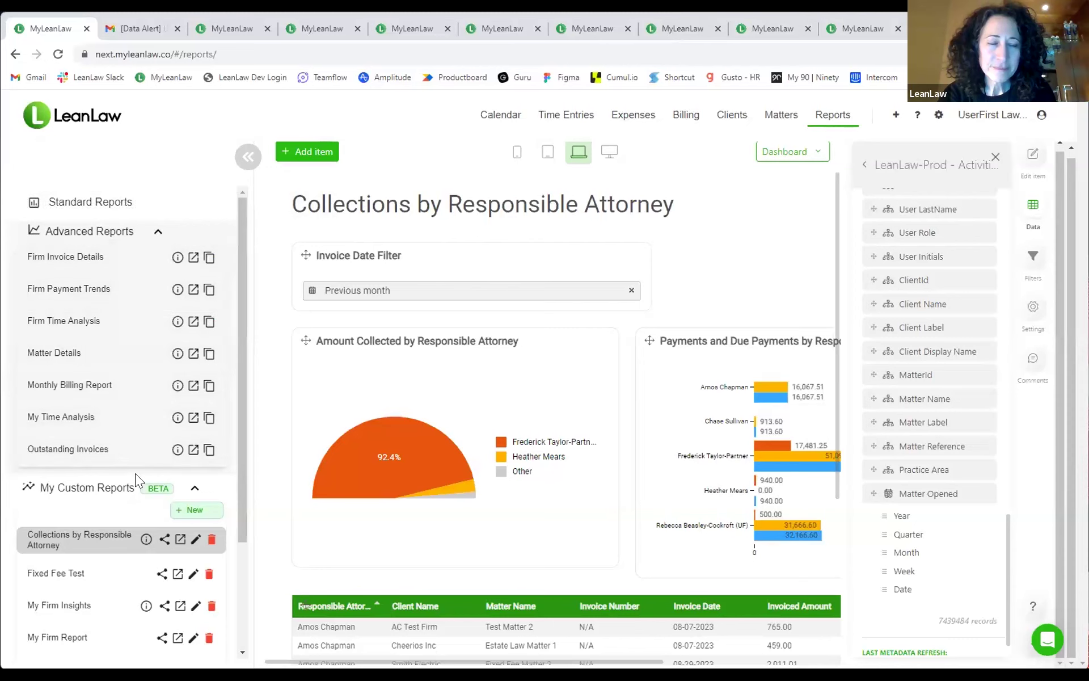
click(154, 233)
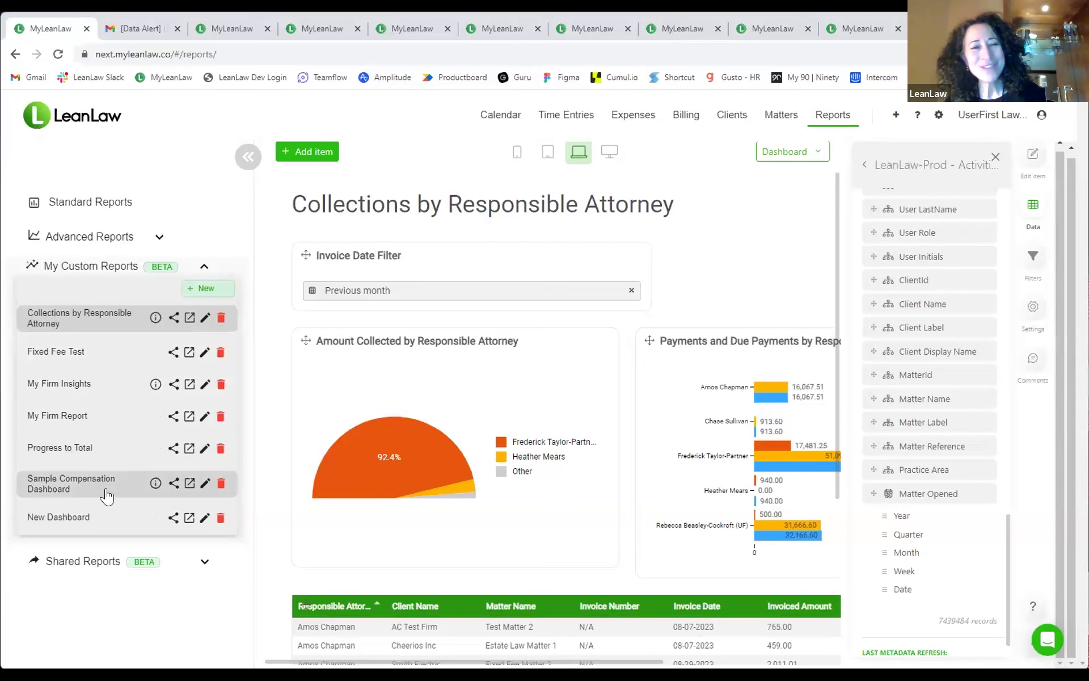
click(352, 348)
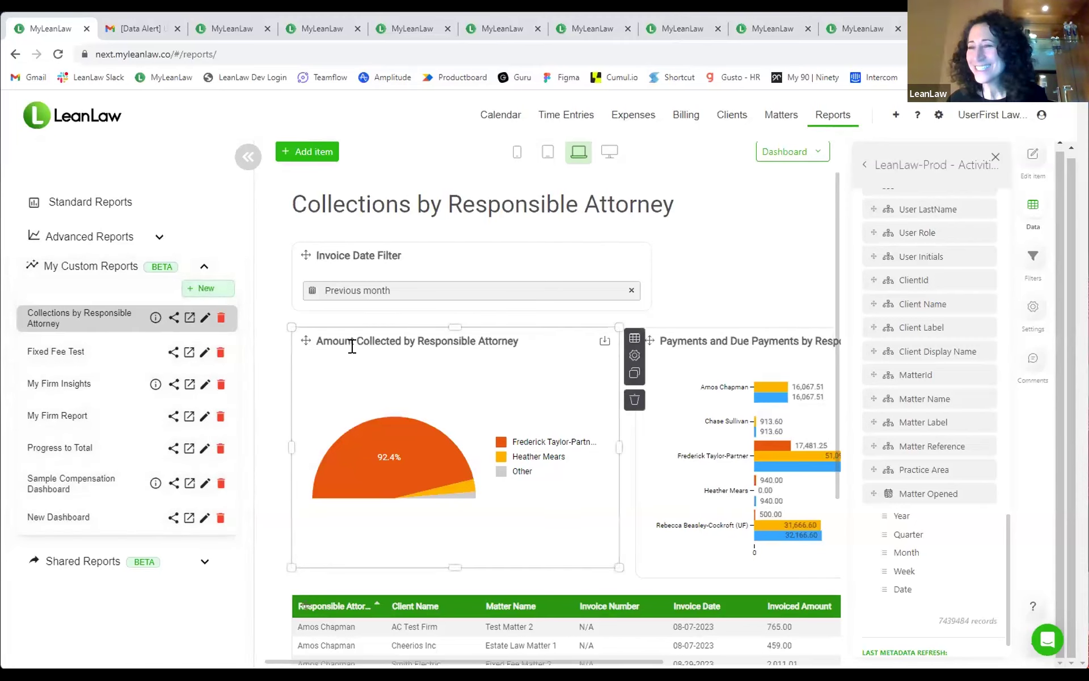